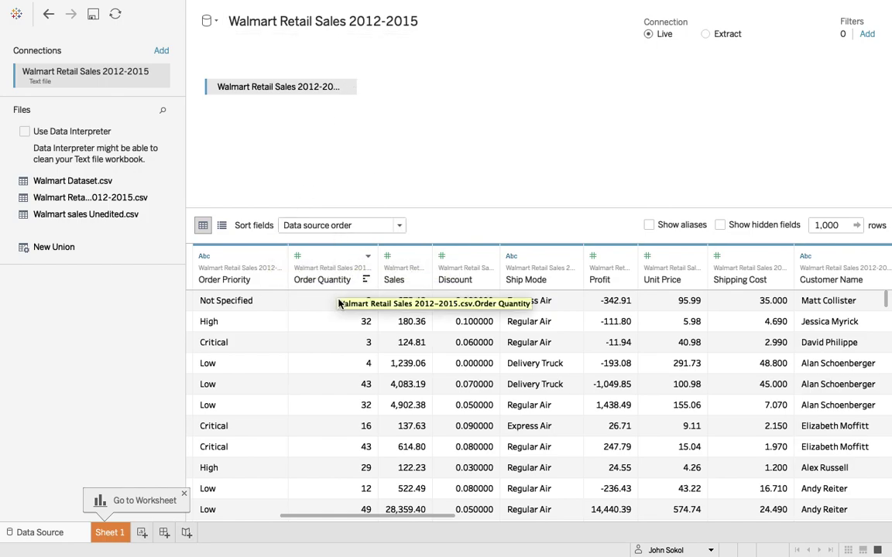
Step: Look through the columns of the Walmart Retail Sales 2012-2015 data preview
scroll(338, 303, "right", 10)
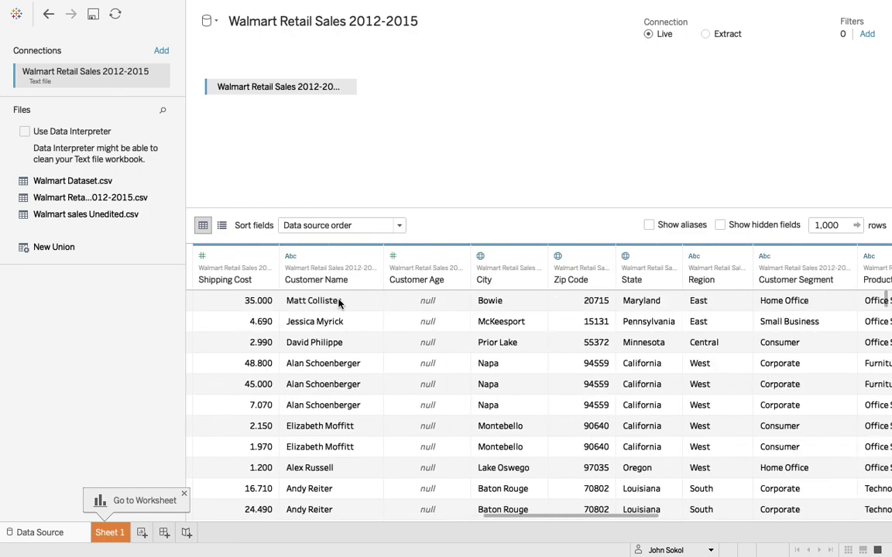
scroll(339, 303, "left", 10)
key("ctrl+Left")
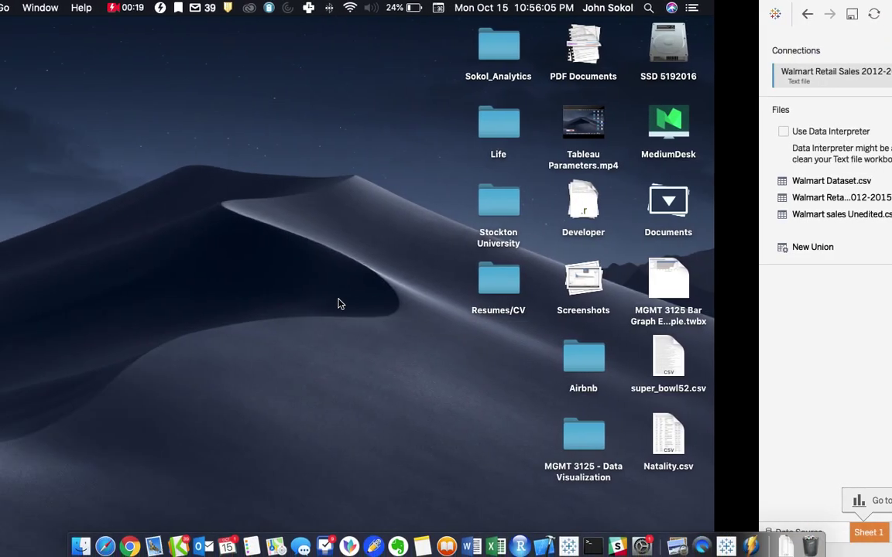
key("ctrl+Right")
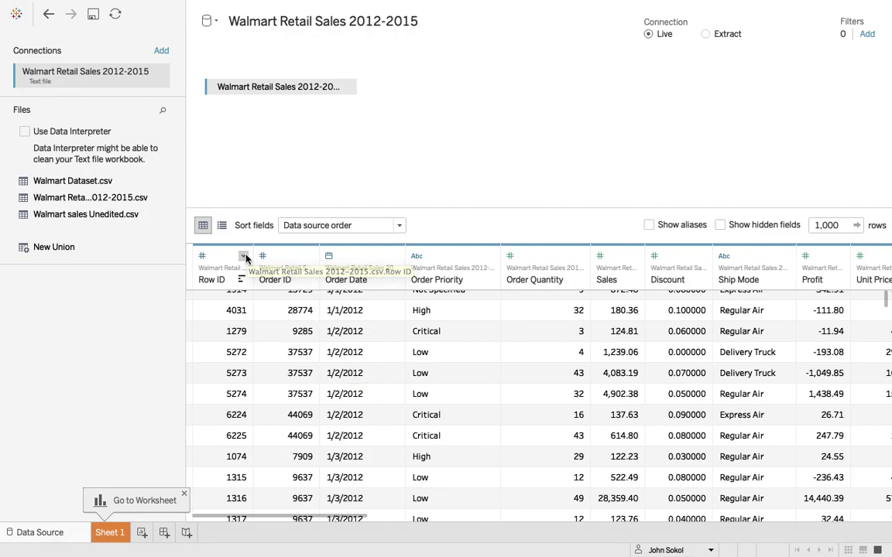
Step: Switch to Microsoft Excel and look across the columns of the Walmart Retail Sales 2012-2015 sheet
key("ctrl+Left")
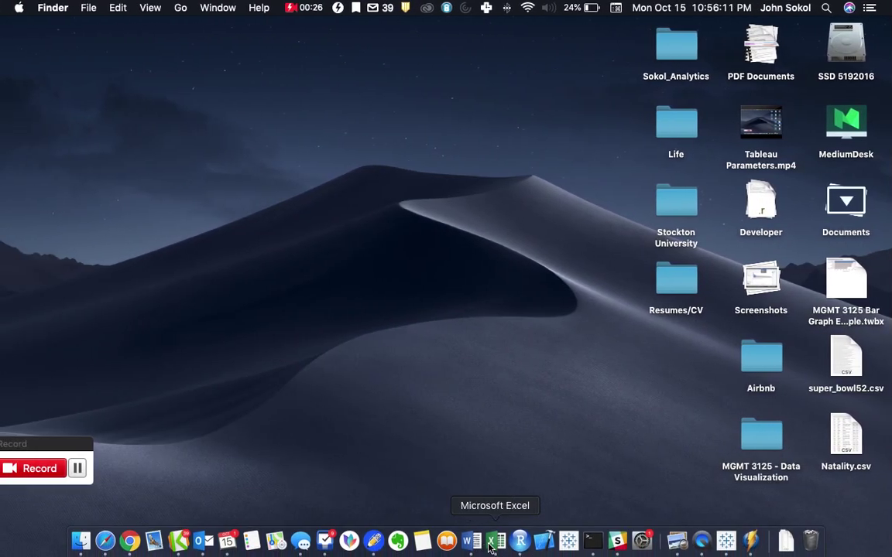
left_click(487, 545)
scroll(233, 267, "right", 6)
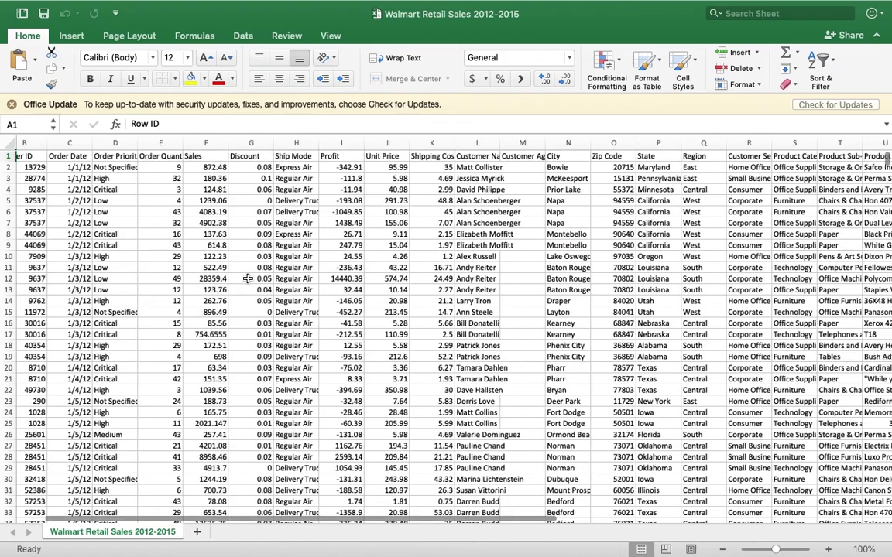
scroll(246, 278, "left", 9)
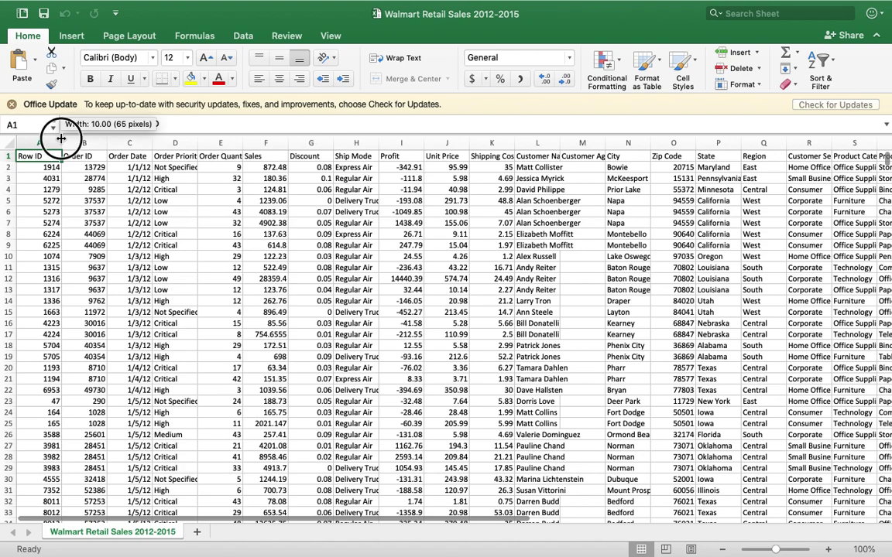
Step: Autofit the widths of the Row ID and Order Priority columns to their contents
double_click(62, 143)
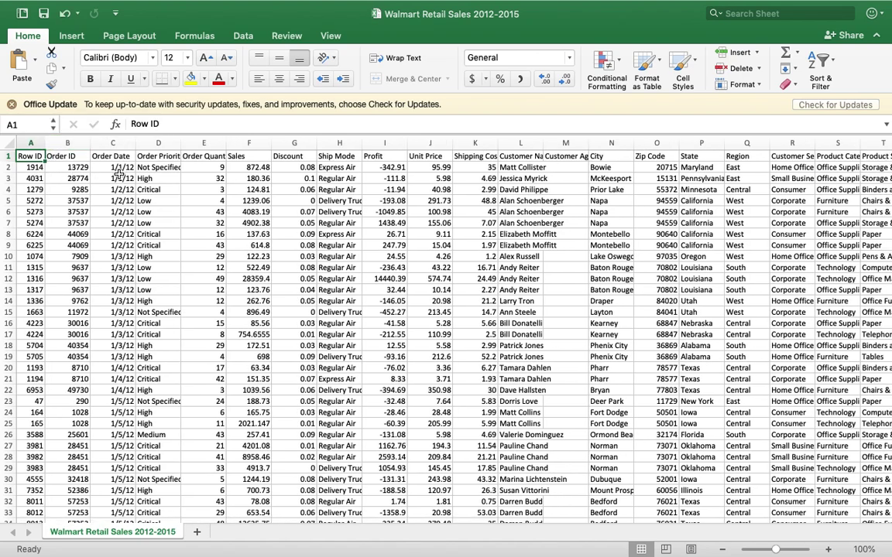
left_click(237, 168)
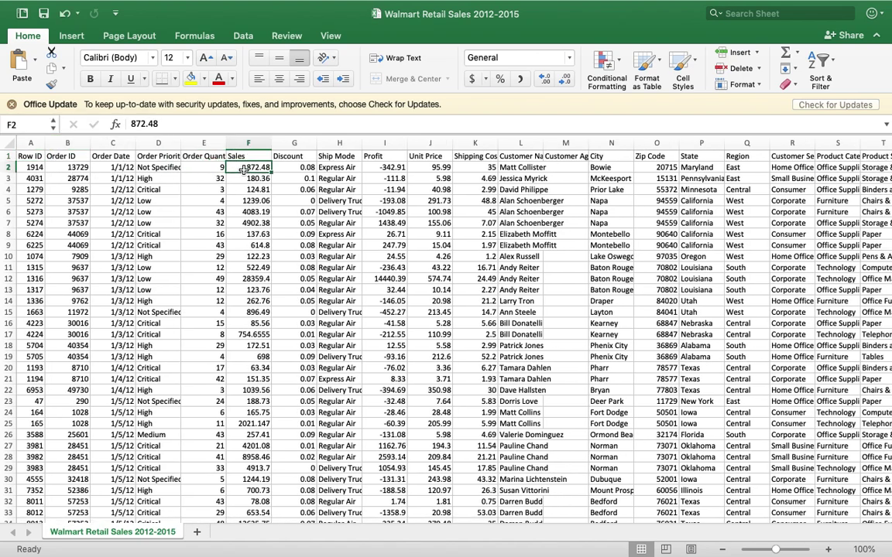
double_click(180, 144)
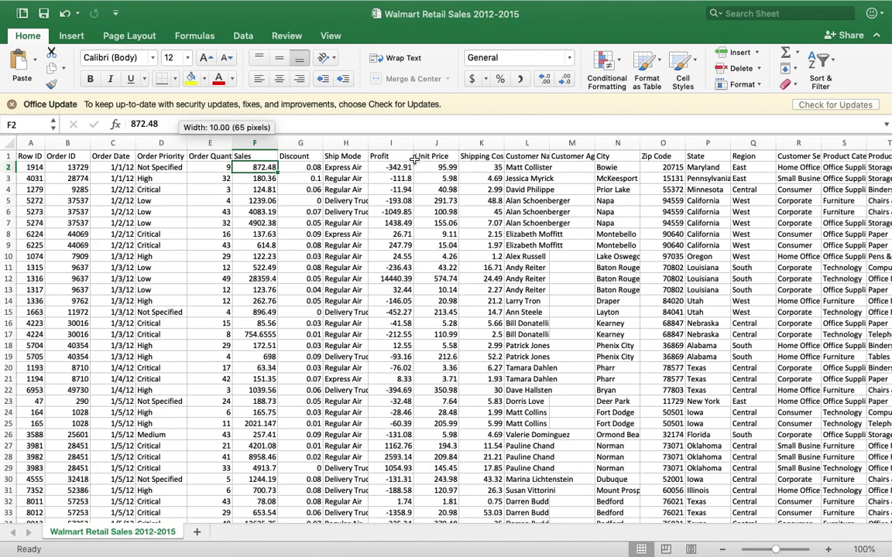
Step: Widen the Product Base Margin column so that its full header fits
left_click(398, 158)
scroll(399, 206, "right", 5)
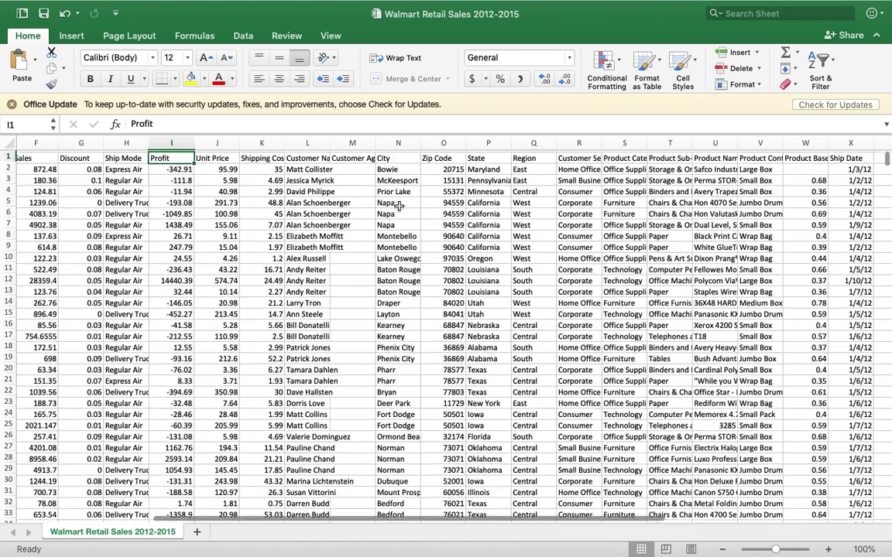
scroll(399, 206, "right", 1)
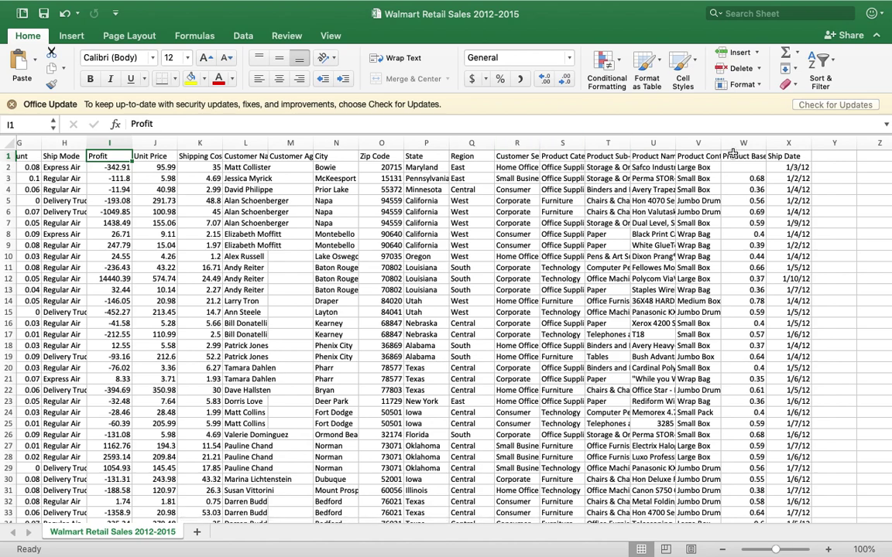
left_click(785, 167)
left_click_drag(765, 142, 796, 142)
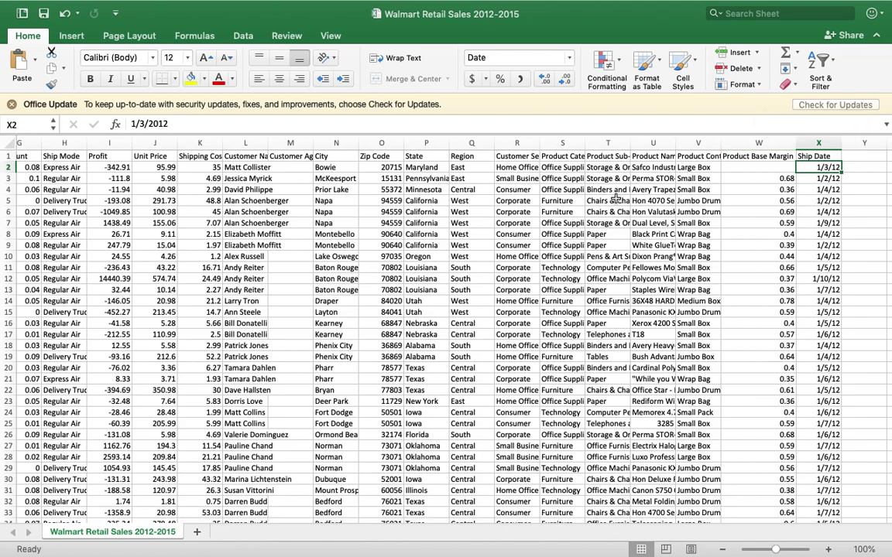
Step: Examine the Ship Date values and compare the Order Date and Ship Date columns in the sheet
scroll(616, 198, "right", 2)
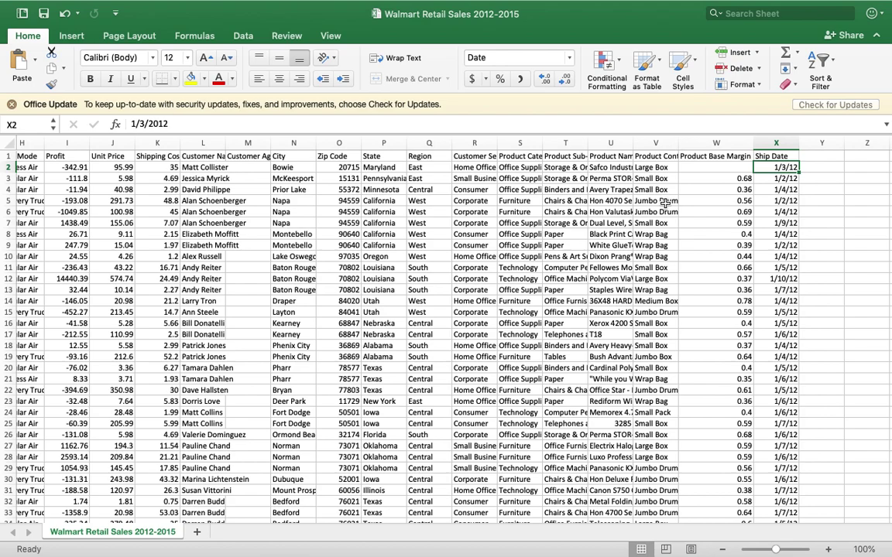
scroll(561, 169, "left", 2)
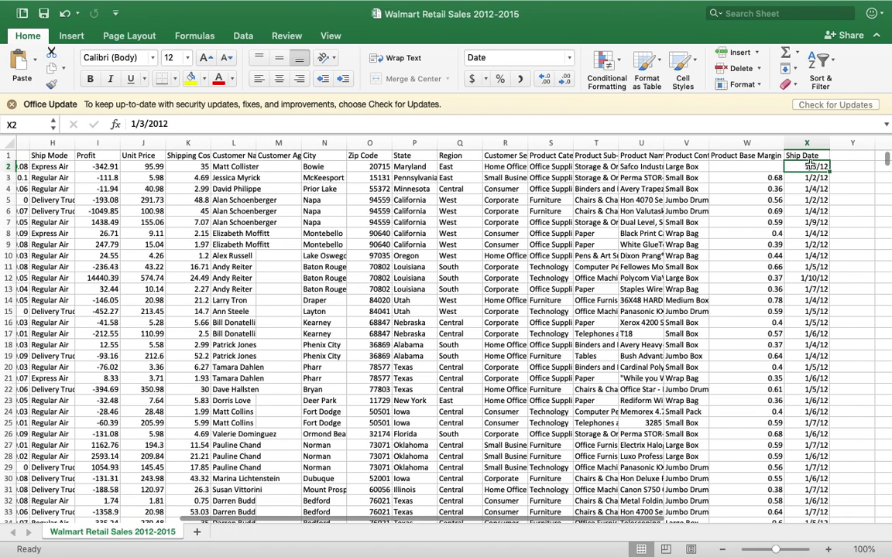
scroll(763, 175, "left", 2)
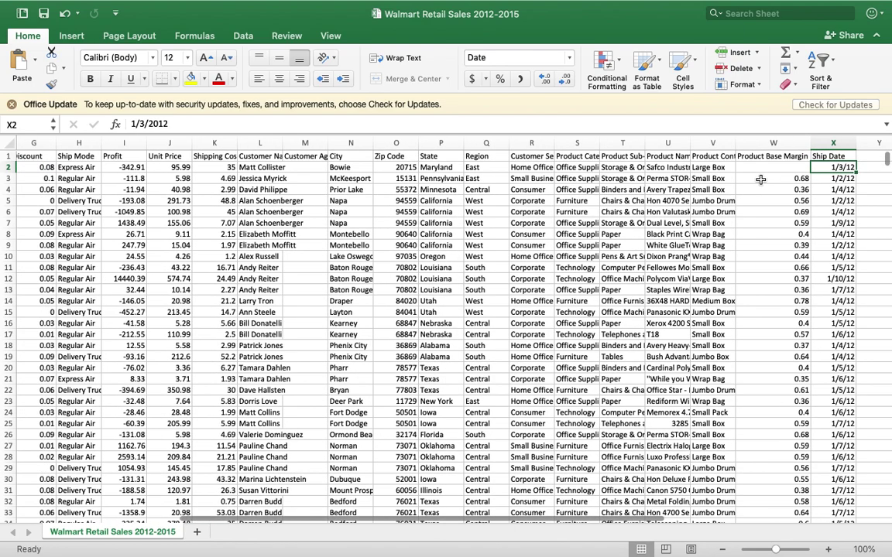
left_click(848, 178)
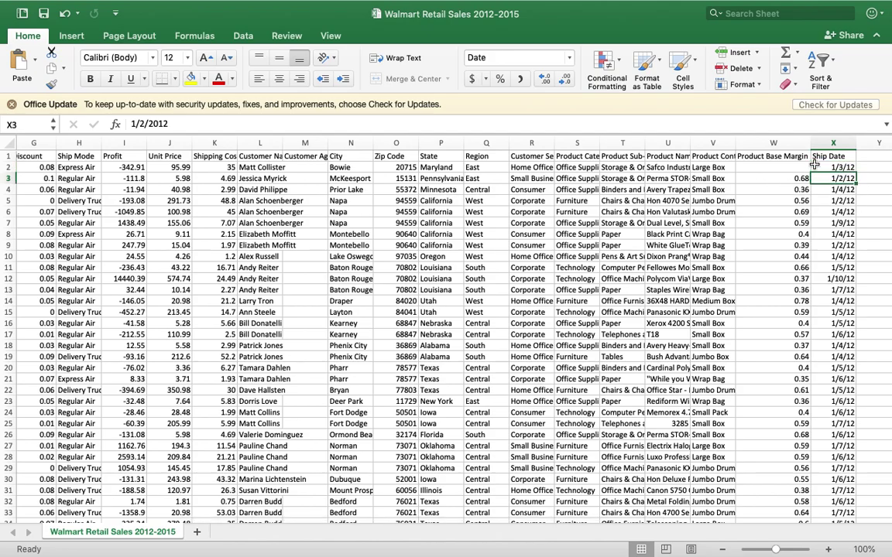
scroll(464, 232, "left", 5)
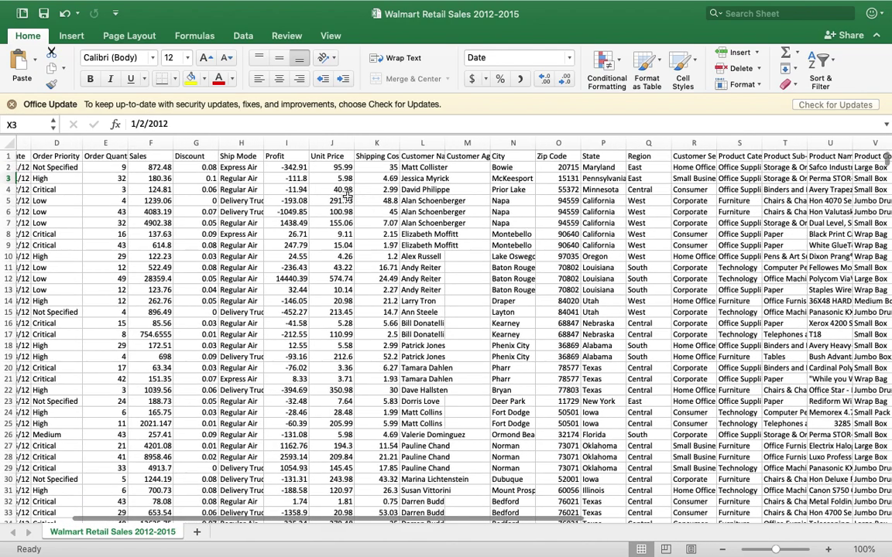
scroll(232, 155, "left", 3)
left_click(76, 157)
scroll(464, 271, "right", 10)
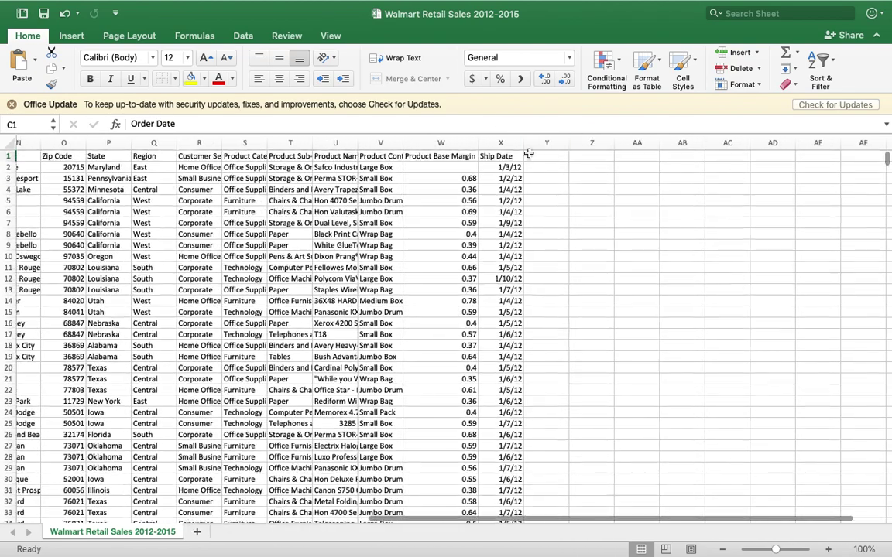
left_click(508, 155)
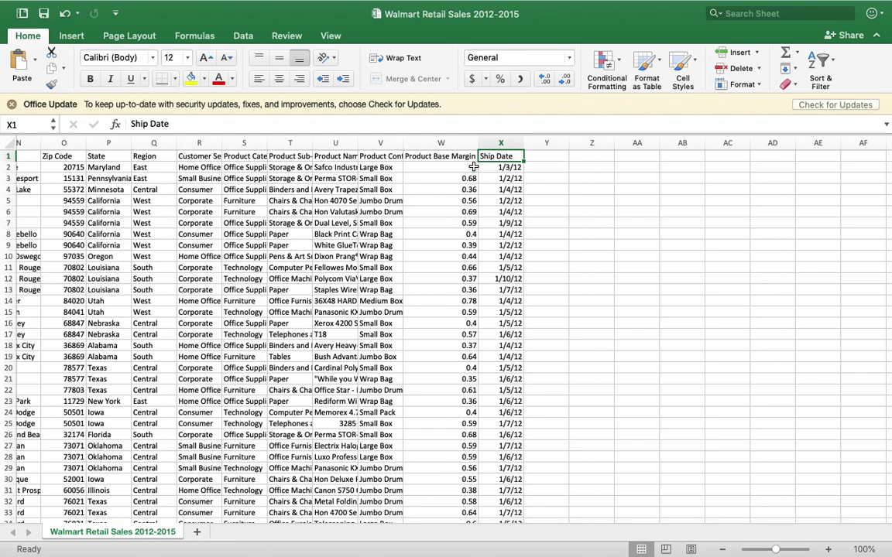
Step: Switch back to Tableau and review the data source preview from Row ID through Ship Date
key("ctrl+Right")
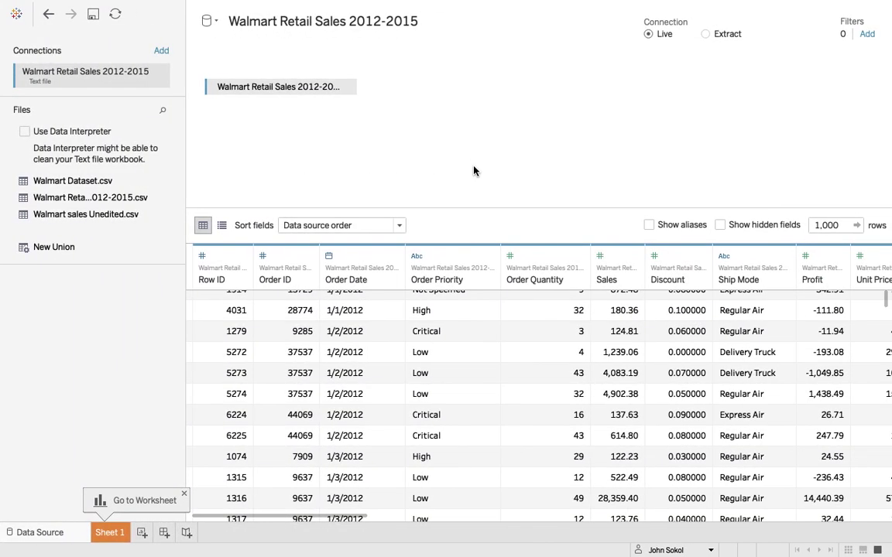
scroll(459, 373, "up", 1)
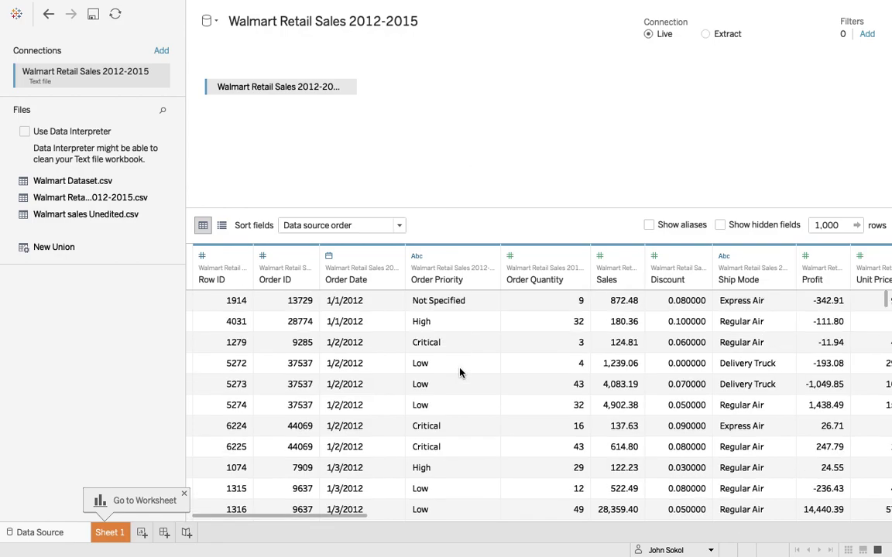
scroll(459, 373, "right", 10)
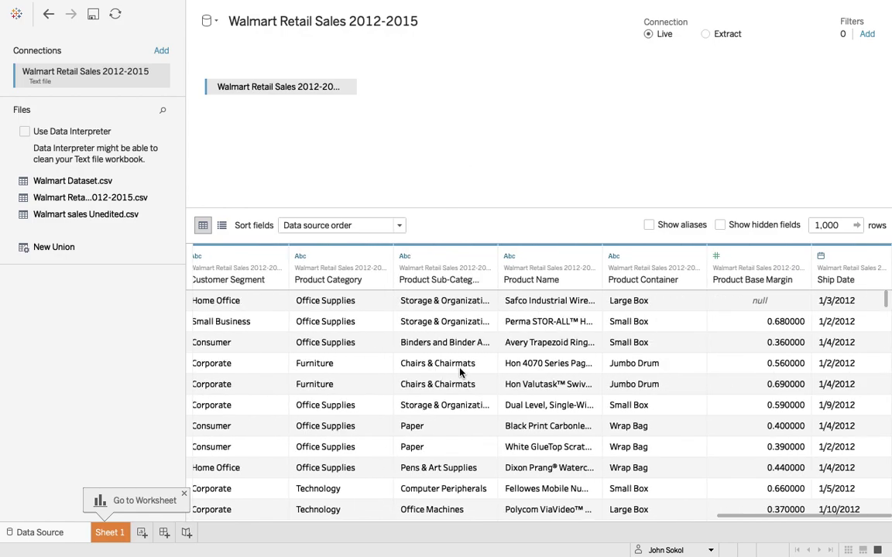
scroll(459, 373, "left", 10)
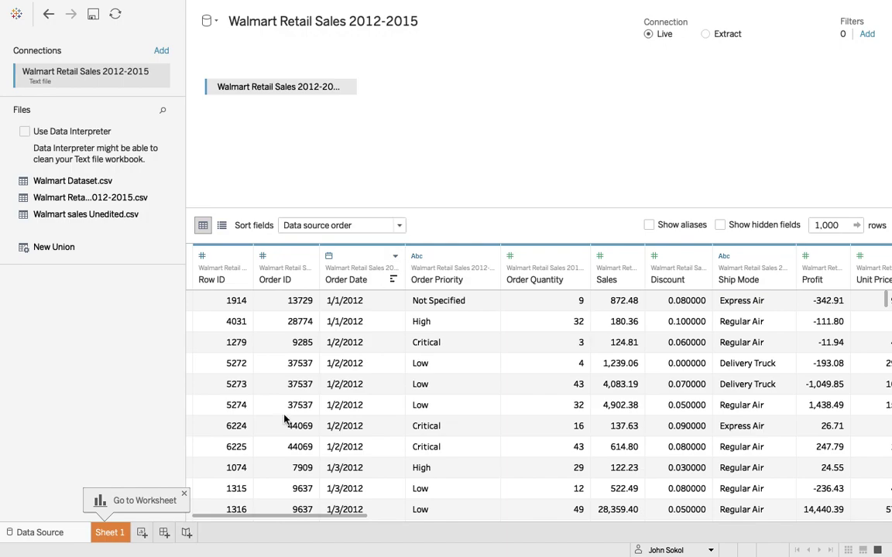
Step: Create a calculated field on Sheet 1 and name it Order to Ship Time (Days)
left_click(107, 534)
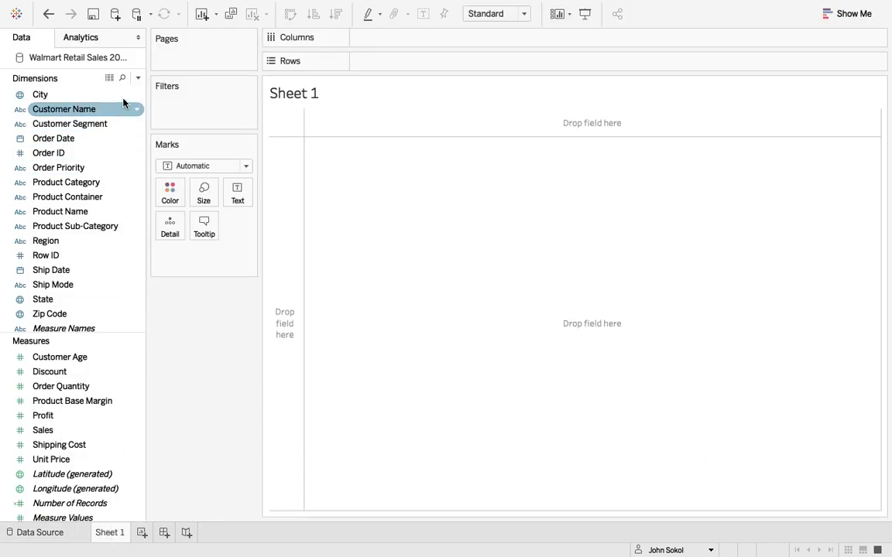
left_click(138, 79)
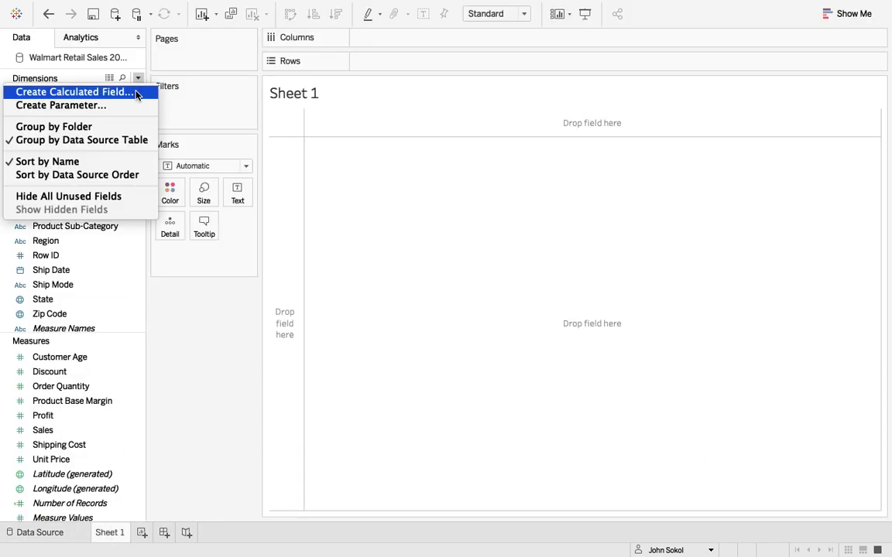
left_click(127, 91)
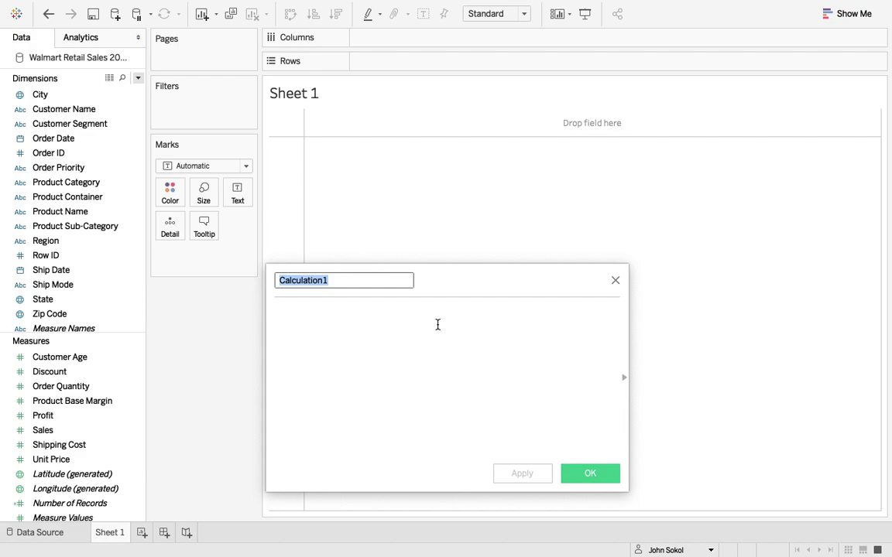
key("BackSpace")
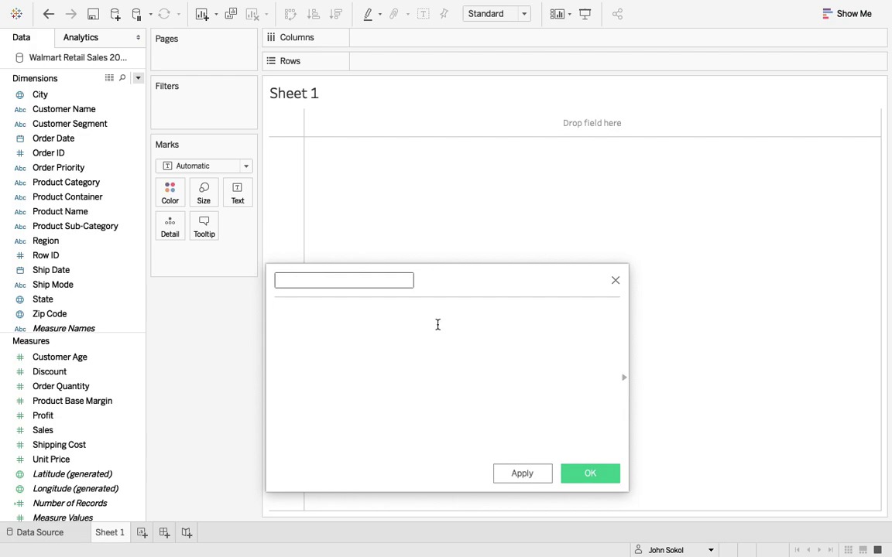
type("Orde to Ship Time (Days)")
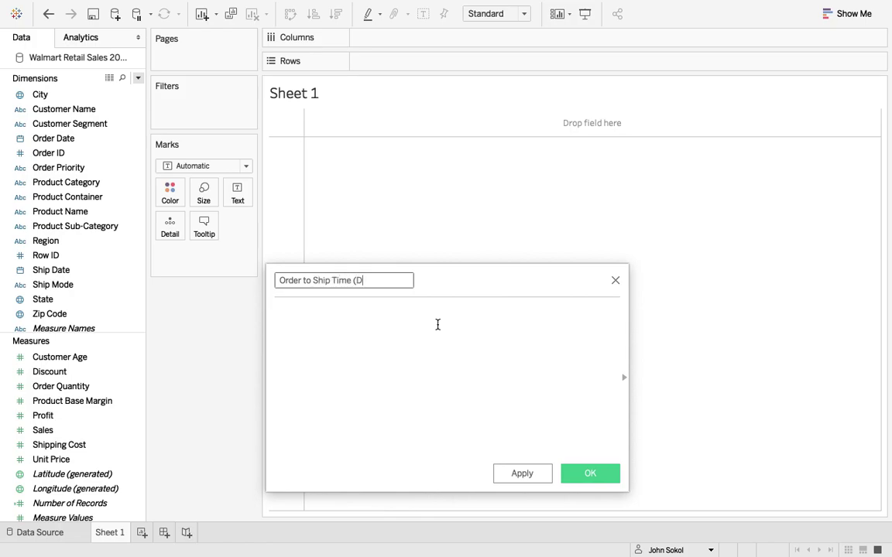
Step: Start the calculated field's formula with the DATEDIFF function
left_click(437, 325)
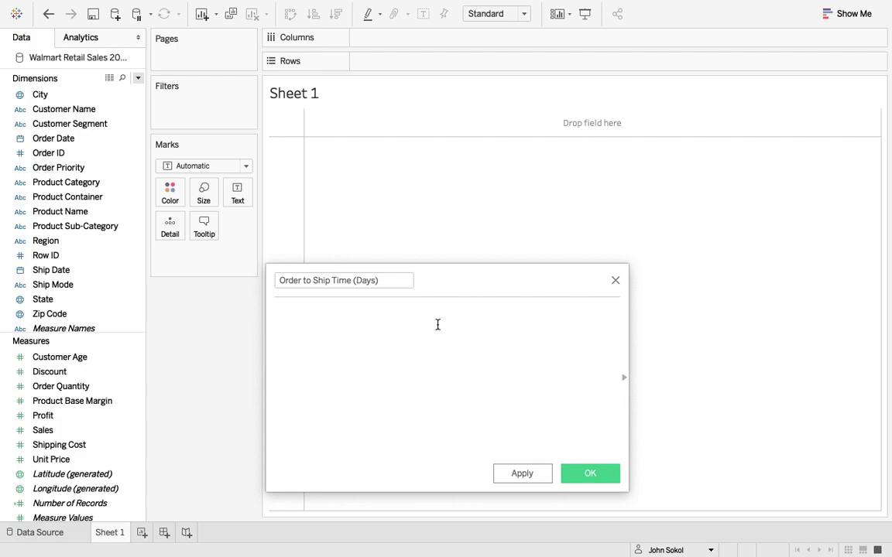
type("f")
key("BackSpace")
type("Da")
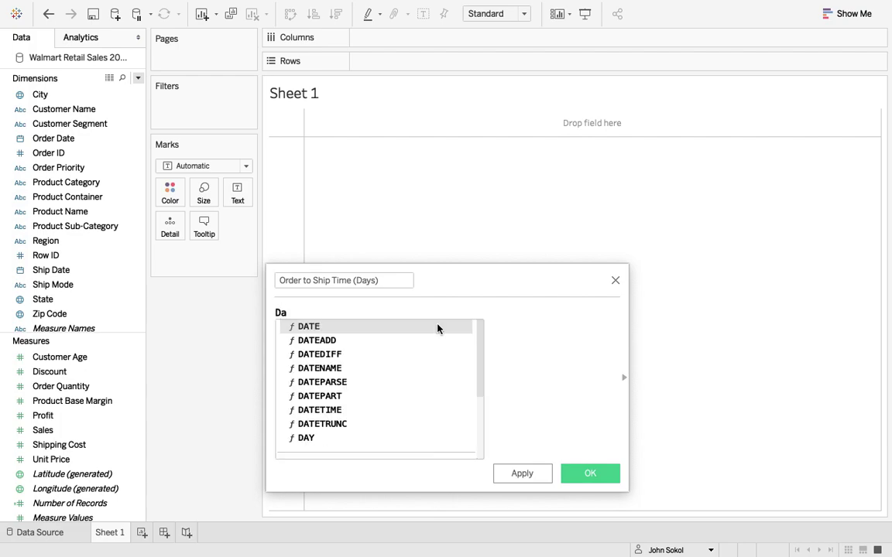
type("te")
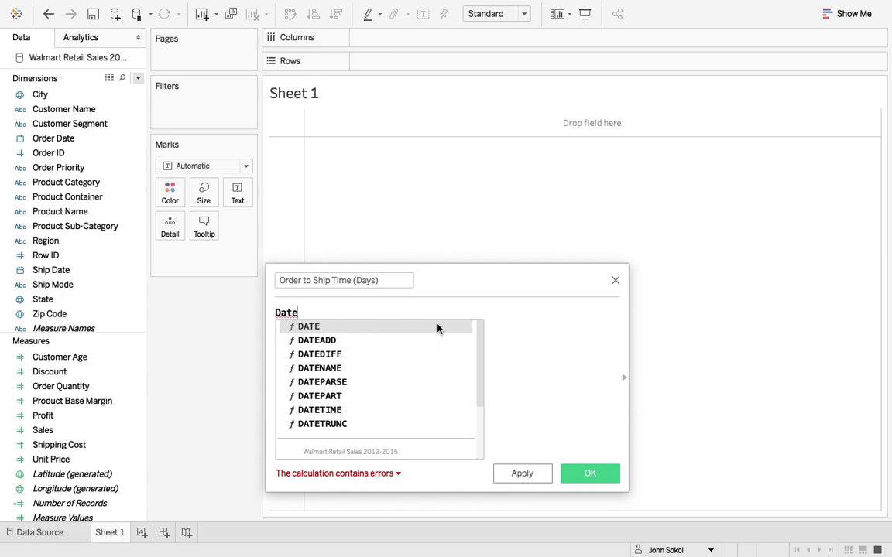
double_click(376, 355)
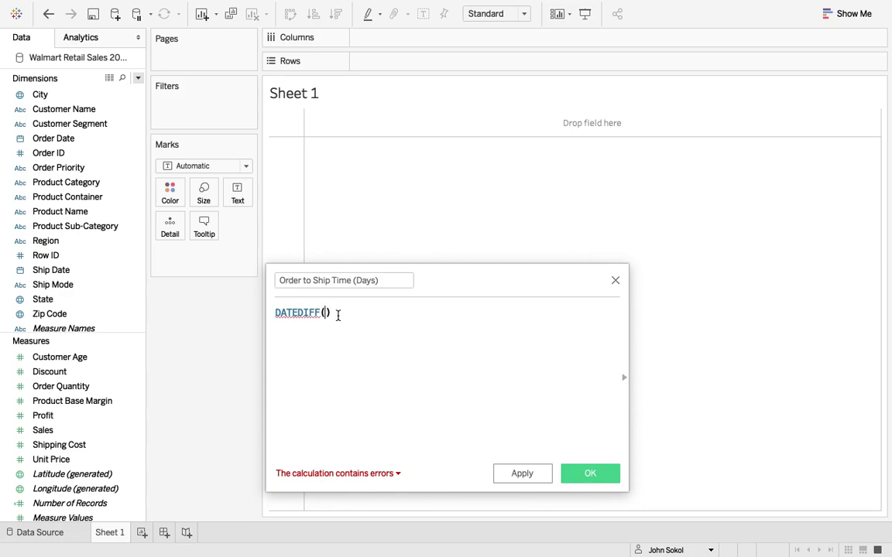
Step: Fill in the DATEDIFF arguments with 'day' as the date part, [Order Date] as start date and [Ship Date] as end date
type("'")
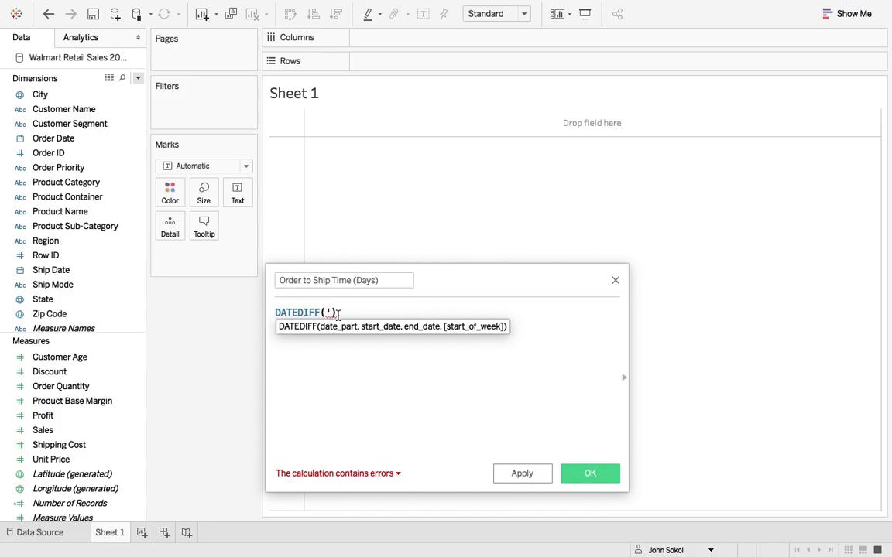
type("day")
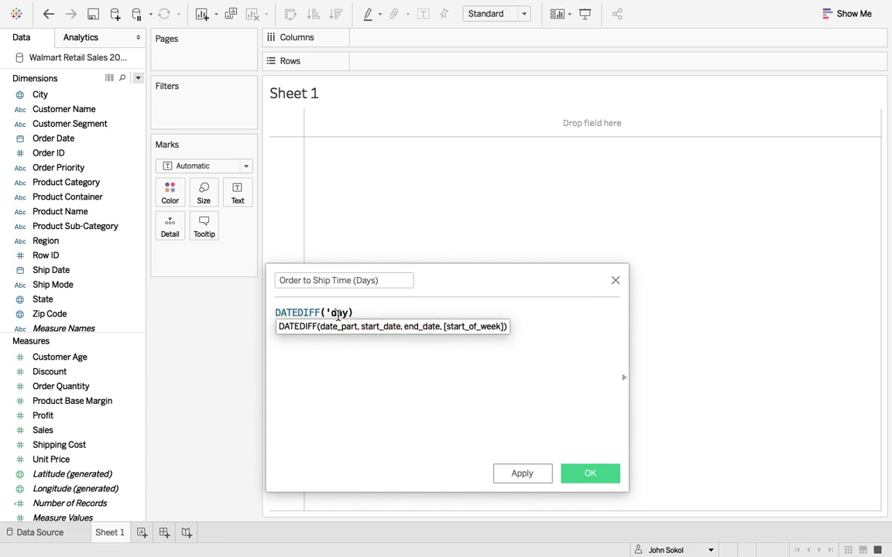
type("',")
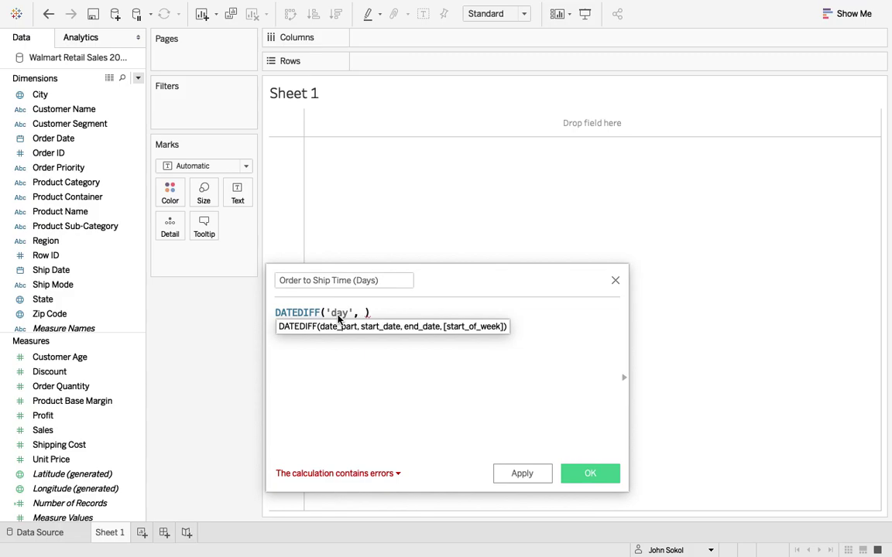
type(" ord")
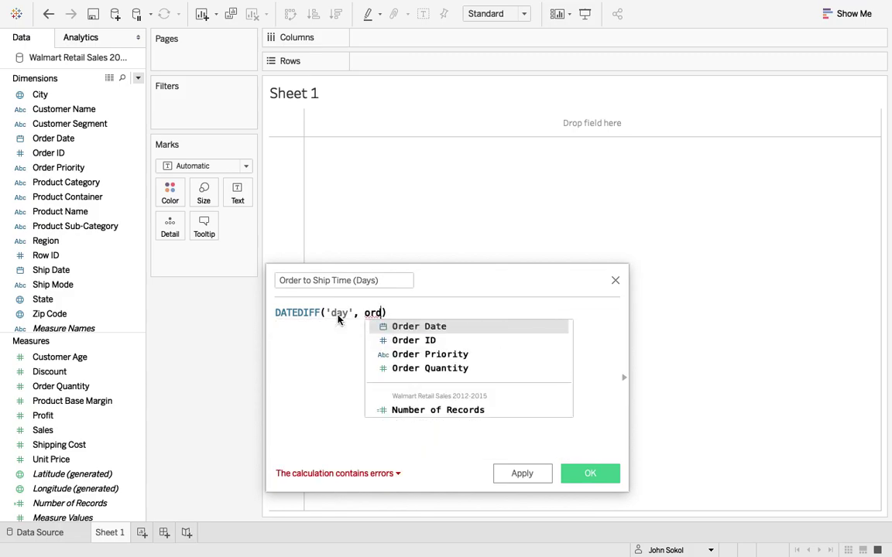
key("Return")
type(", ")
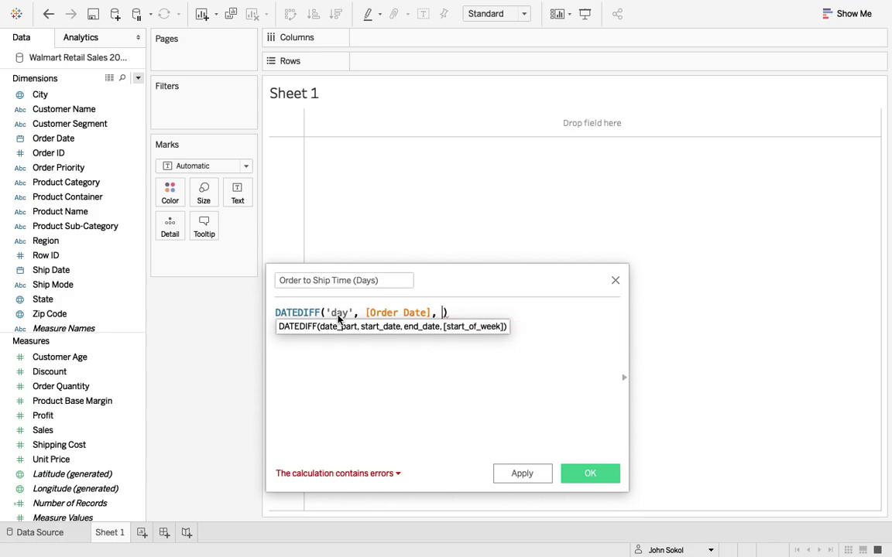
type("sh")
key("Return")
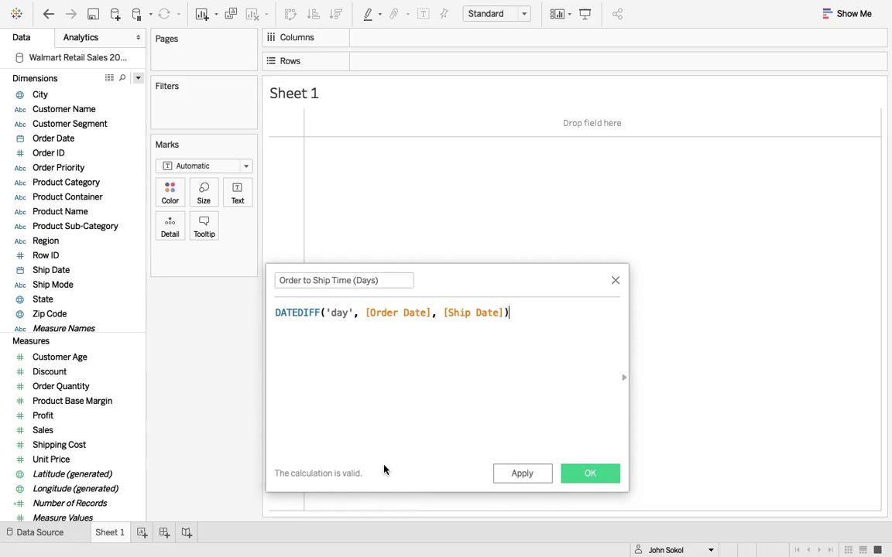
Step: Remove the formula's closing parenthesis, view the calculation error details, and put the parenthesis back
key("BackSpace")
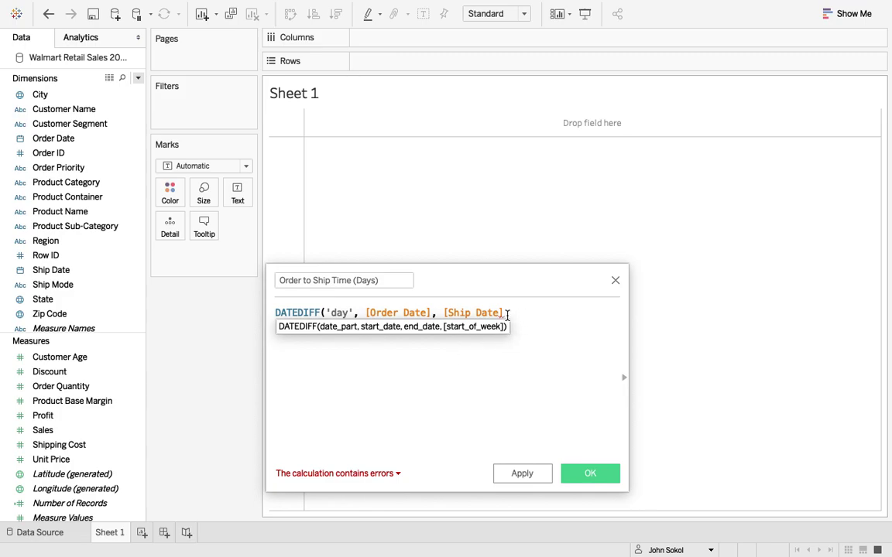
left_click(398, 475)
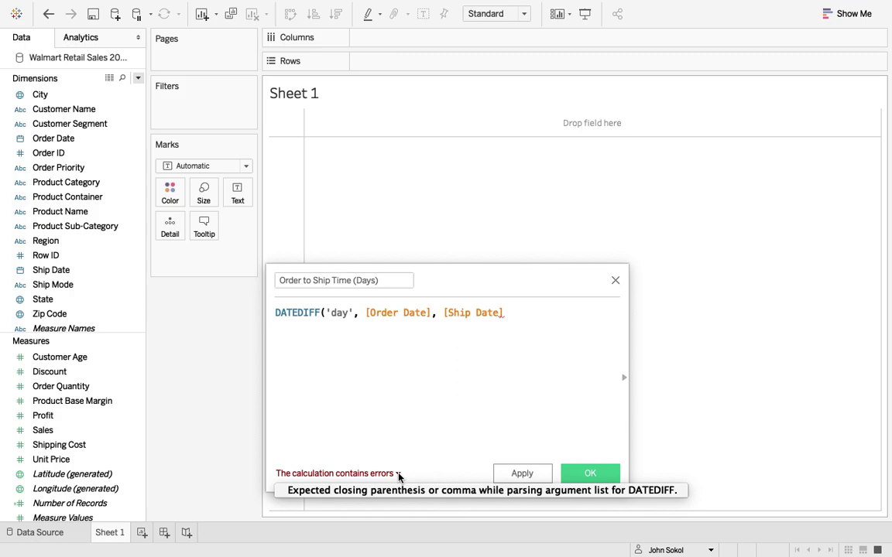
left_click(525, 314)
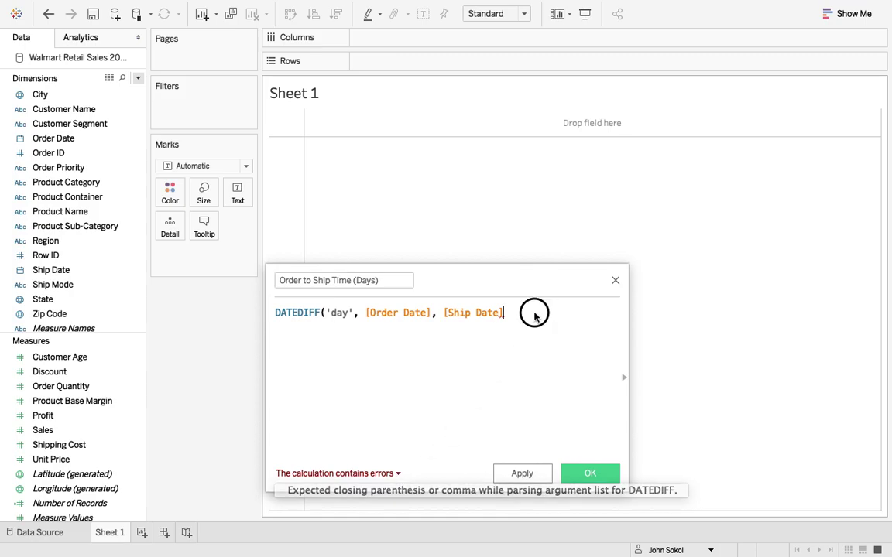
type(")")
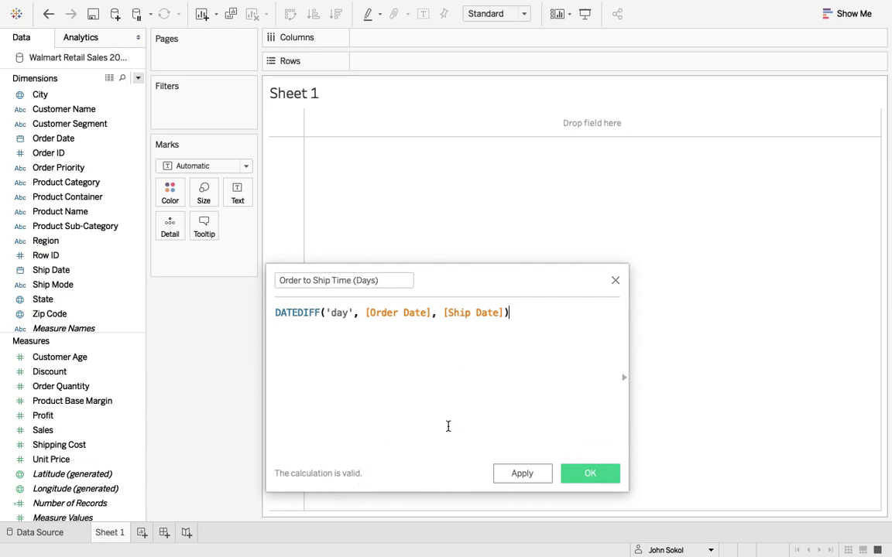
Step: Save the calculated field and show its Order to Ship Time (Days) column in the data source preview
left_click(588, 480)
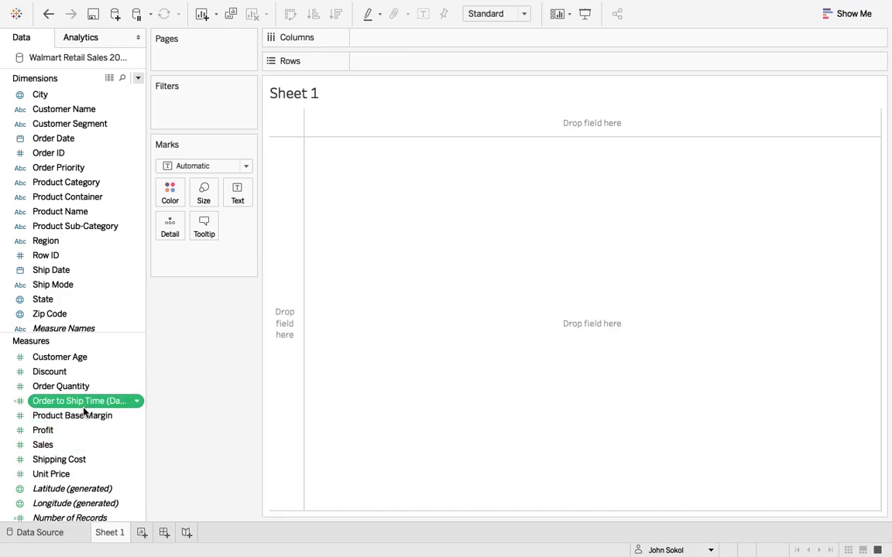
left_click(39, 534)
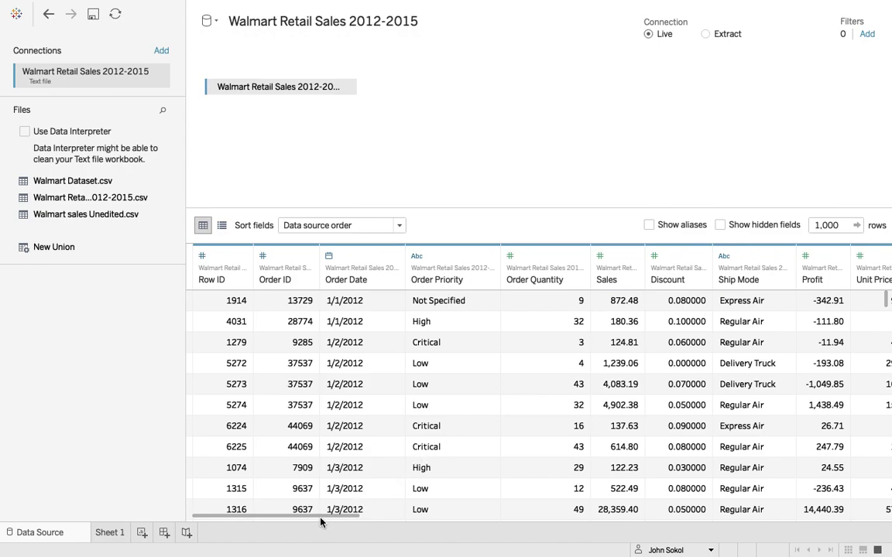
left_click_drag(332, 516, 801, 528)
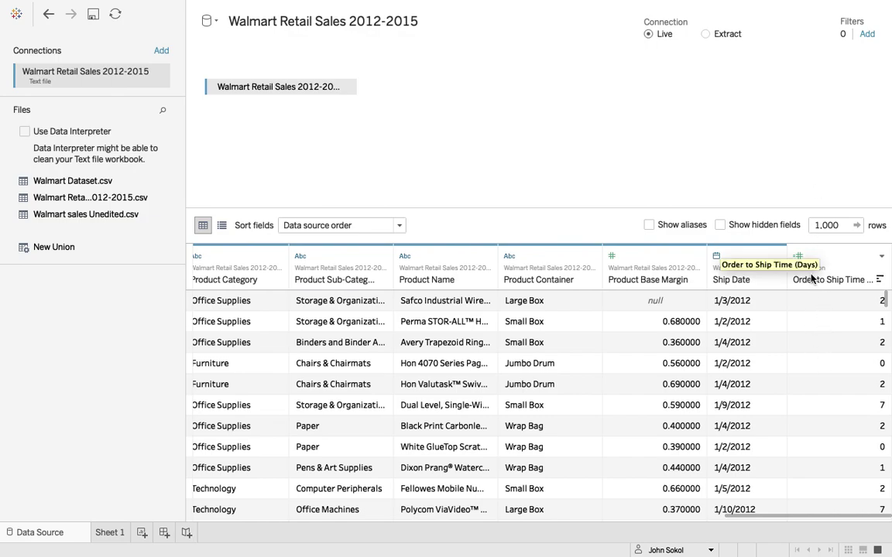
left_click(797, 256)
left_click(852, 238)
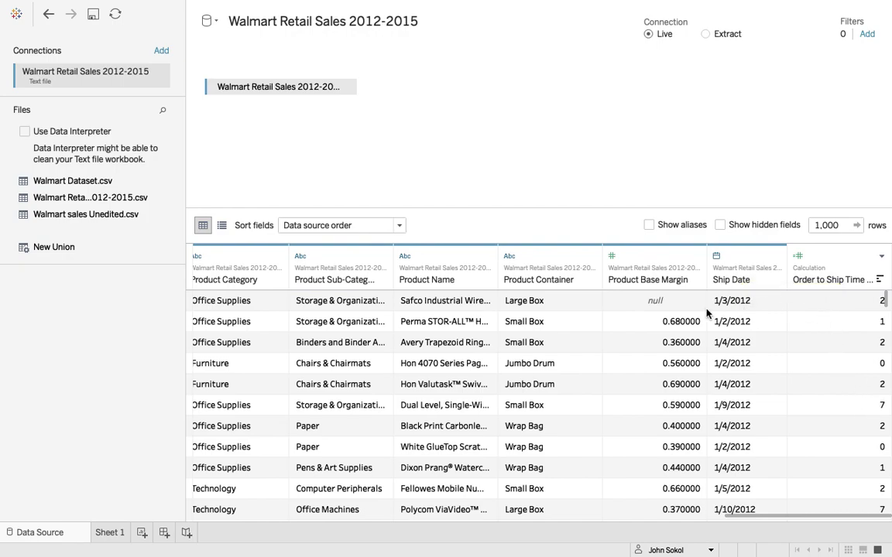
Step: Compare the Order Date and Ship Date values with the calculated shipping days in the first preview rows
scroll(734, 311, "left", 15)
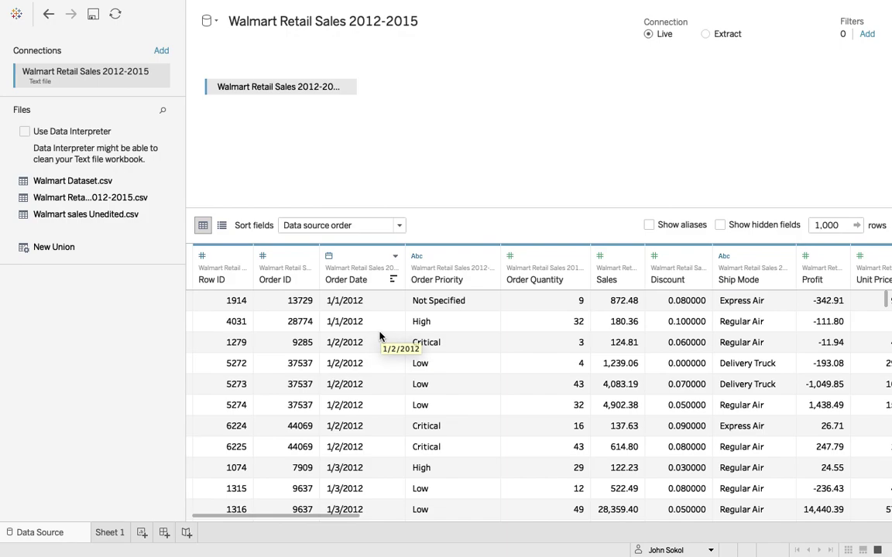
scroll(380, 336, "right", 15)
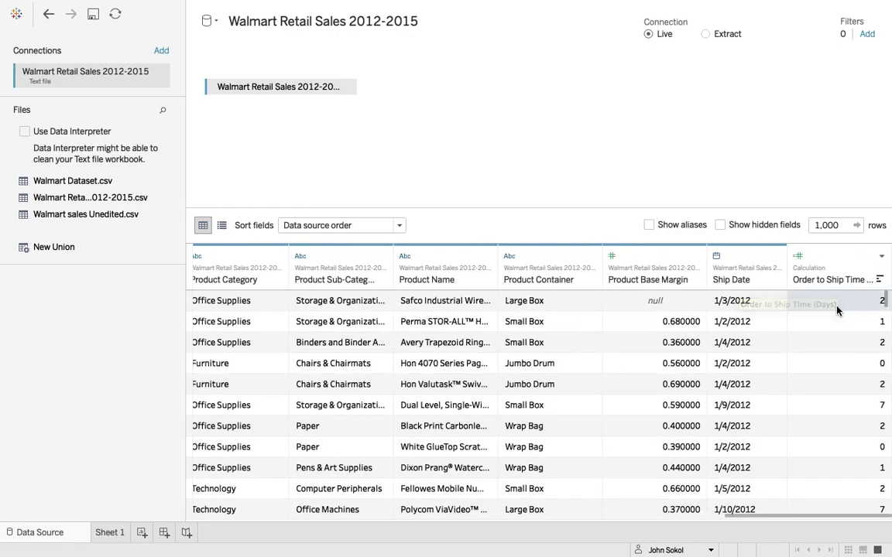
scroll(819, 376, "down", 5)
scroll(818, 374, "up", 3)
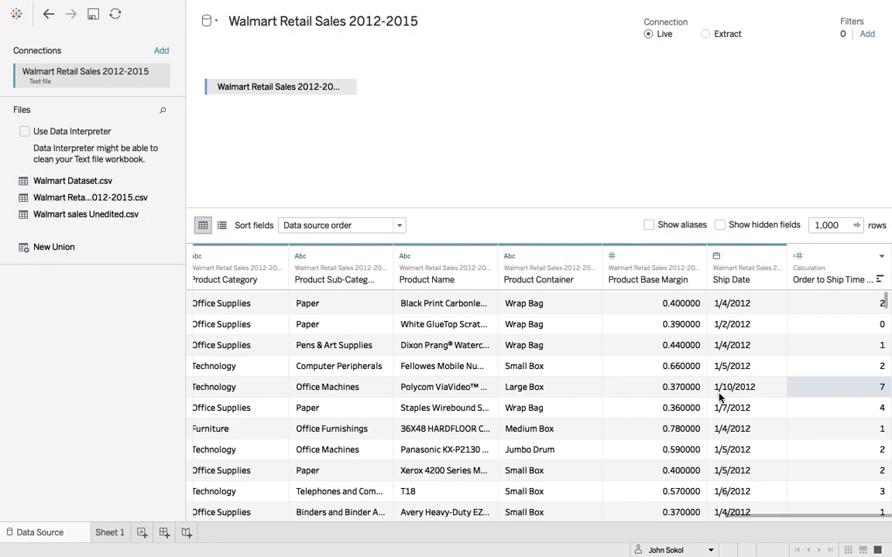
scroll(722, 397, "left", 10)
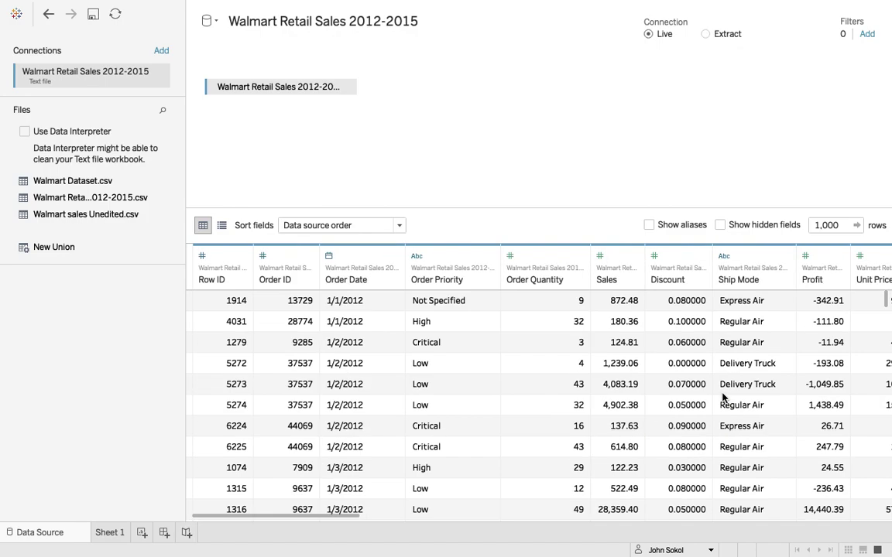
left_click(350, 470)
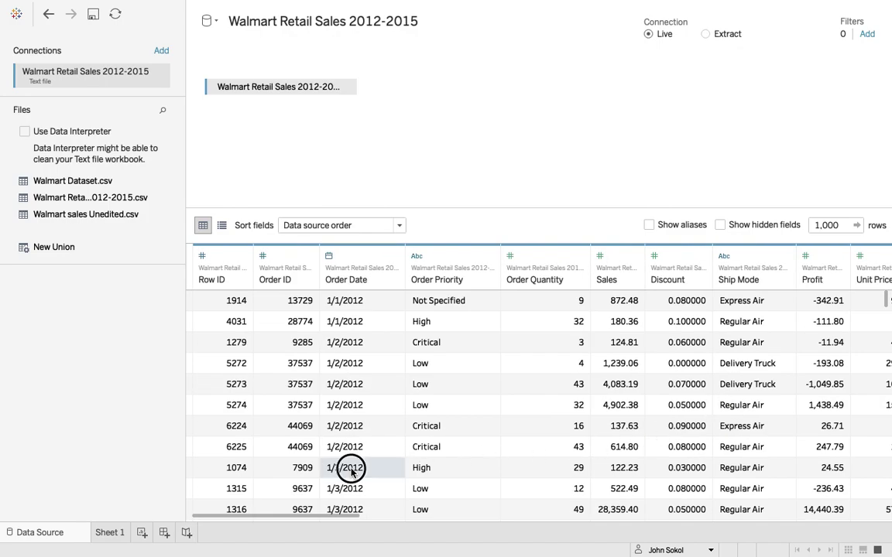
scroll(351, 472, "right", 15)
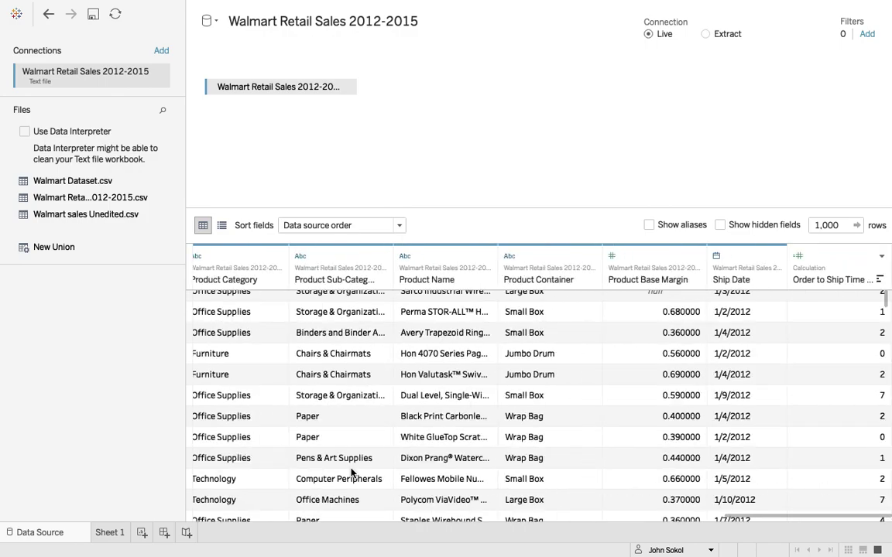
scroll(733, 401, "up", 1)
left_click(733, 401)
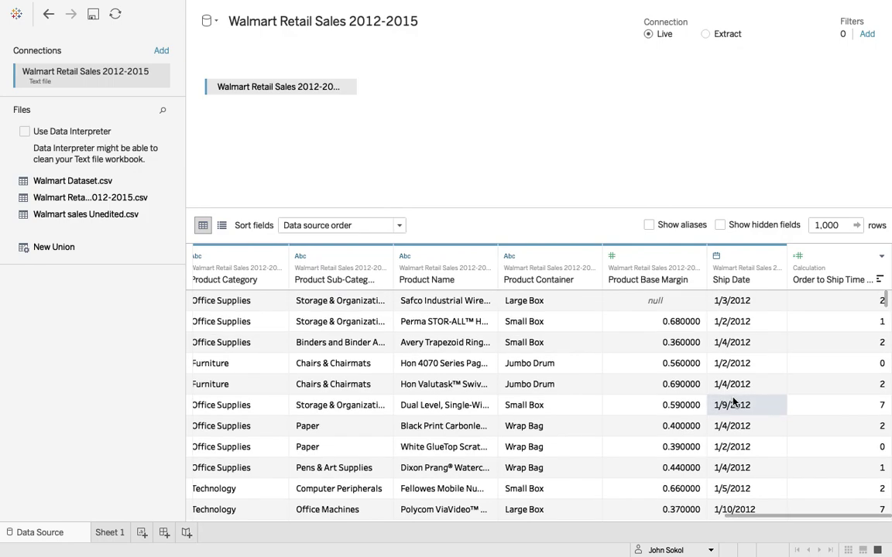
Step: Check the row shipped on 1/10/2012 against its Order Date to verify the calculated shipping days
scroll(735, 441, "down", 4)
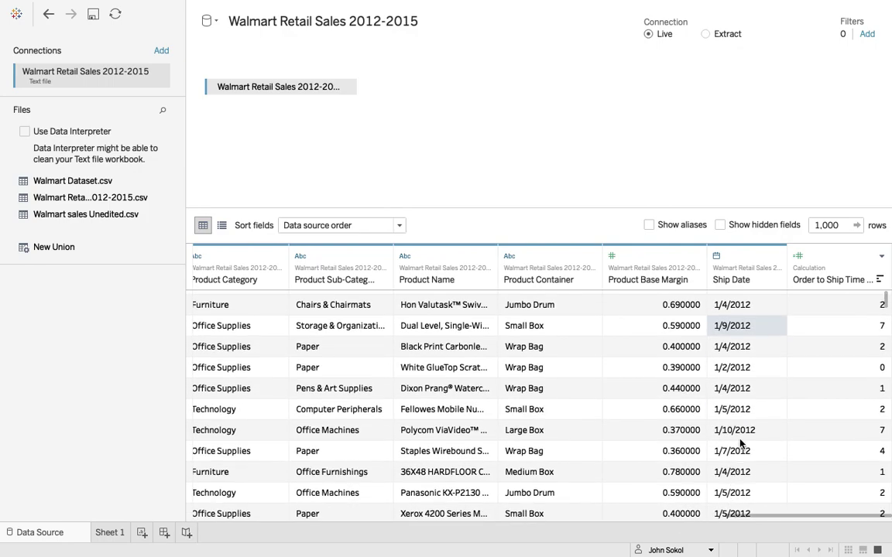
left_click(756, 428)
left_click_drag(756, 428, 374, 434)
left_click(374, 433)
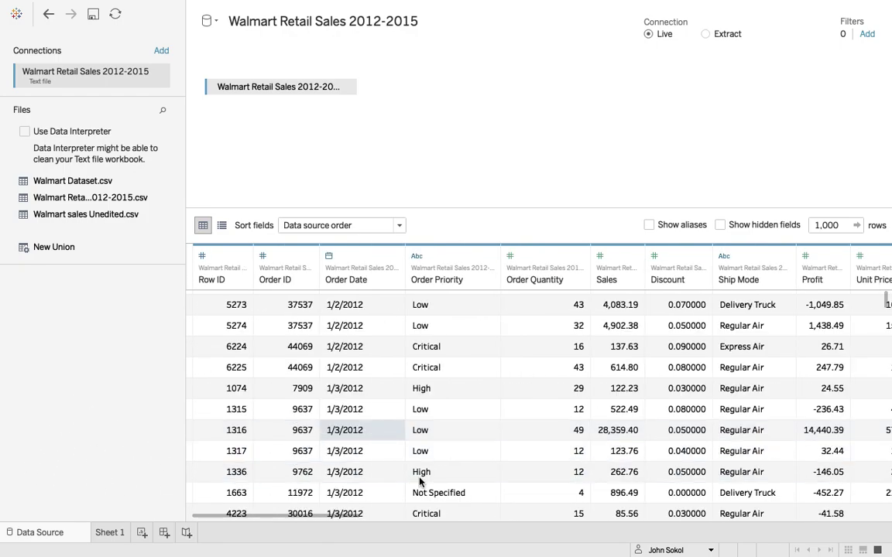
scroll(408, 448, "right", 10)
scroll(408, 442, "left", 5)
scroll(408, 442, "up", 1)
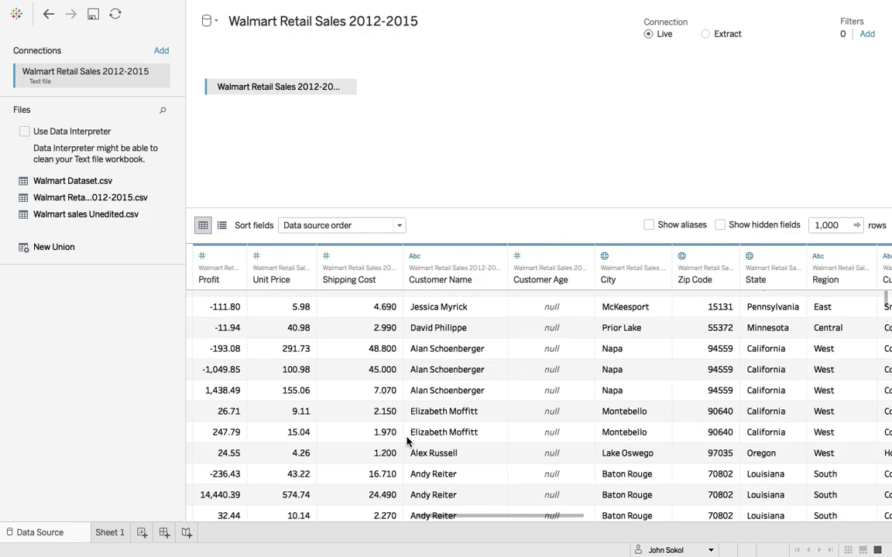
scroll(408, 442, "left", 8)
scroll(408, 442, "up", 1)
Step: Create another calculated field on Sheet 1 and name it Max Profit
left_click(109, 533)
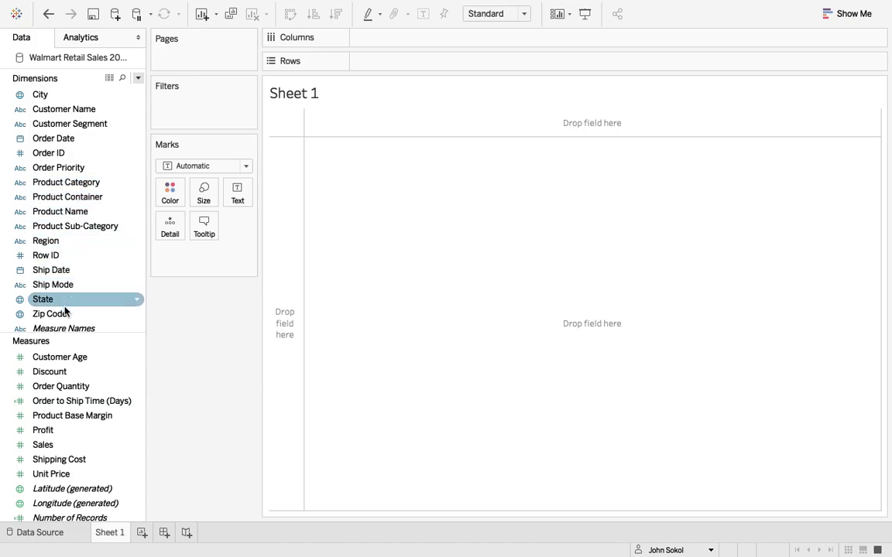
left_click(138, 80)
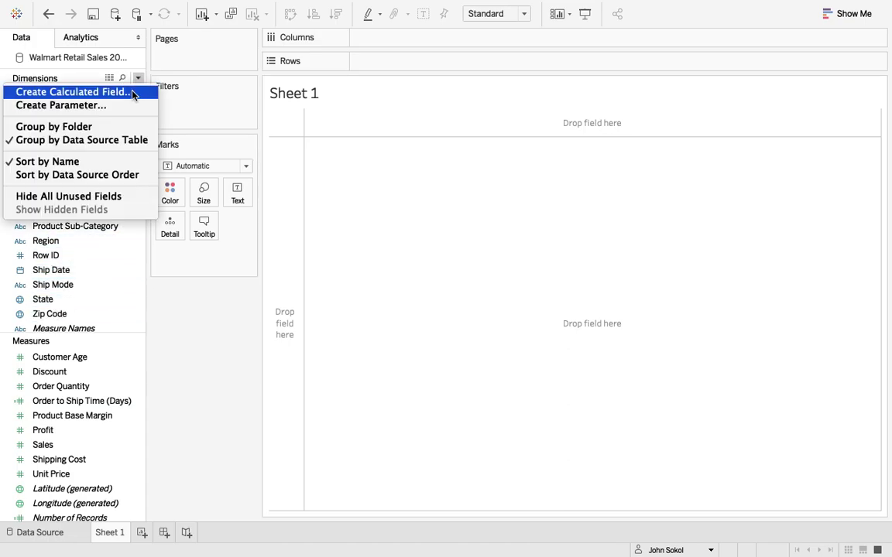
left_click(70, 92)
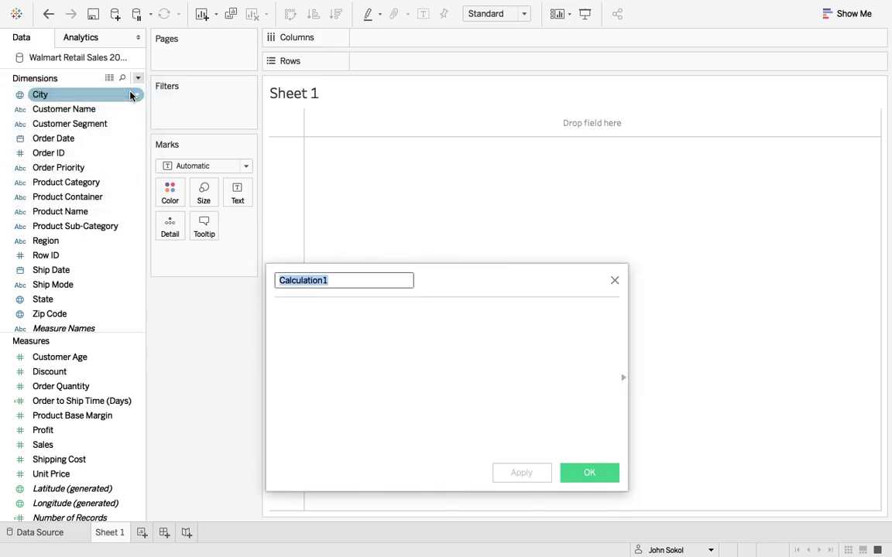
type("Max")
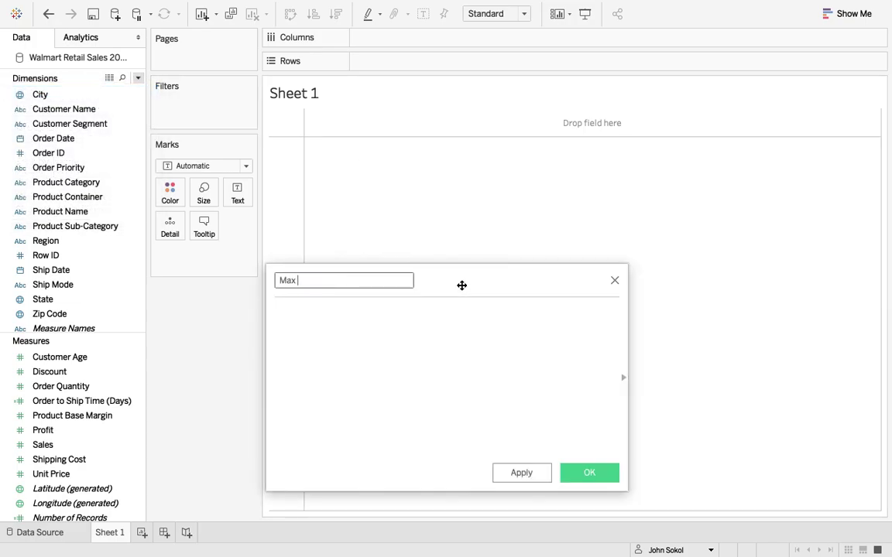
type(" Profit")
key("Tab")
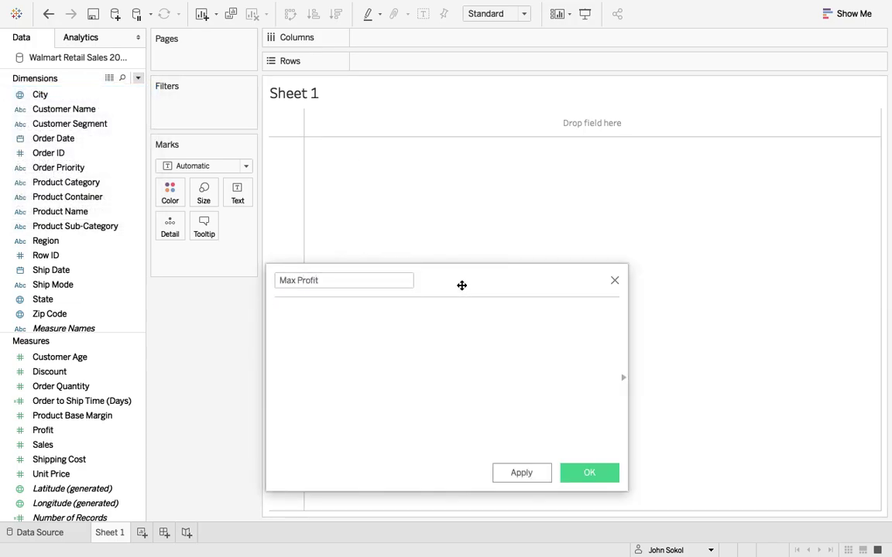
Step: Enter the formula MAX([Profit]) for the Max Profit field and save the calculated field
type("MA")
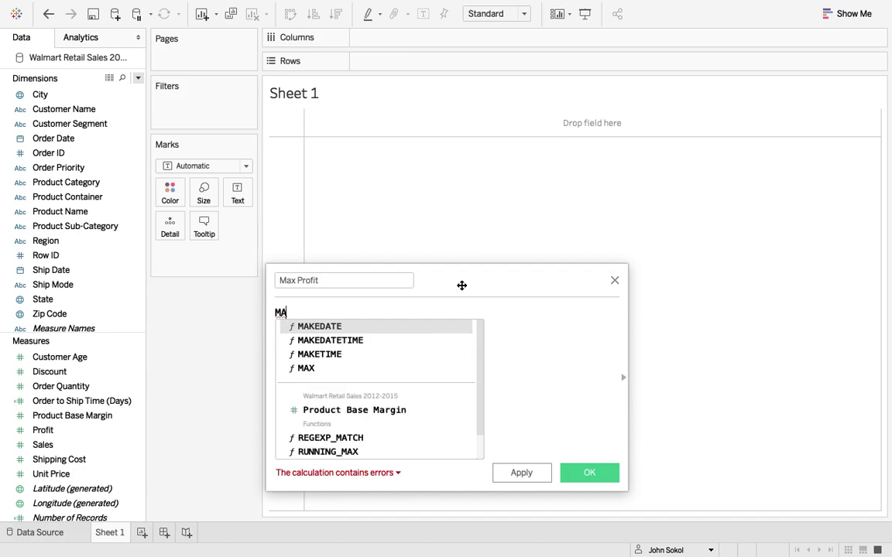
type("X")
key("Return")
type("pro")
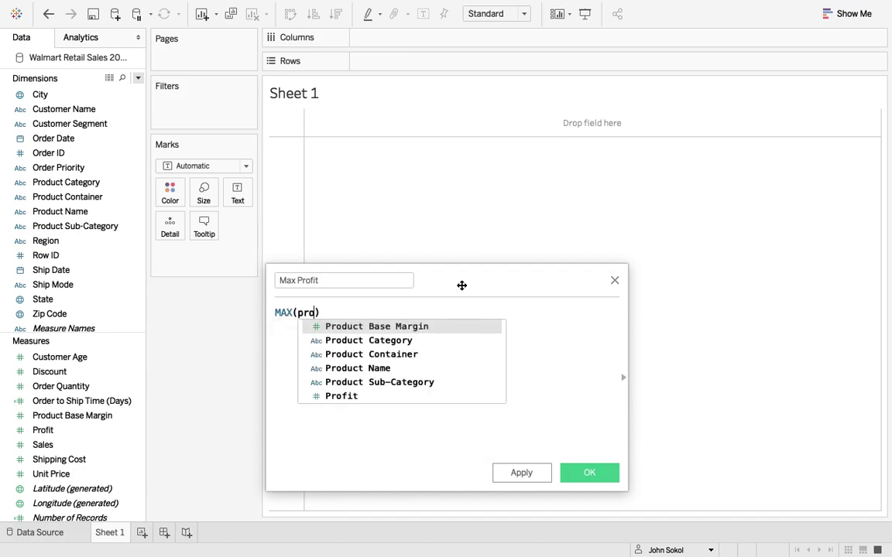
key("Down")
key("Down")
key("Down")
key("Down")
key("Down")
key("Return")
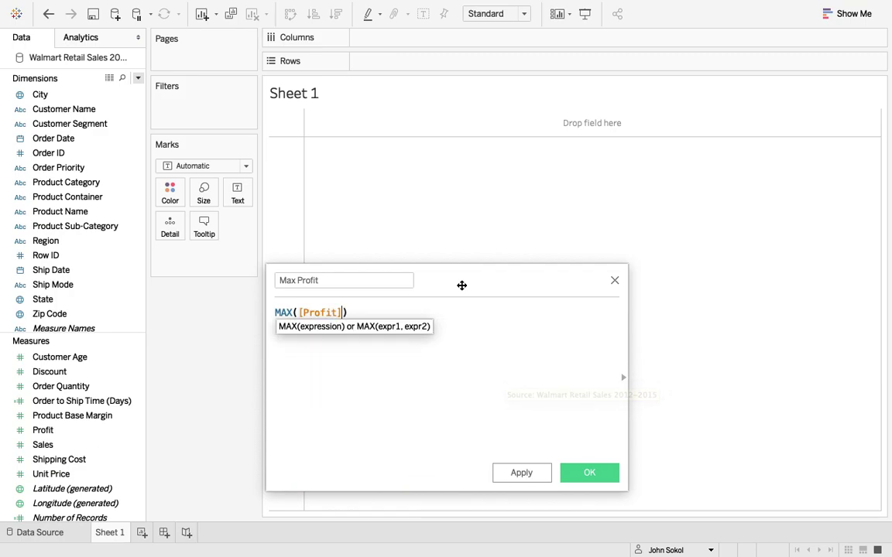
key("Right")
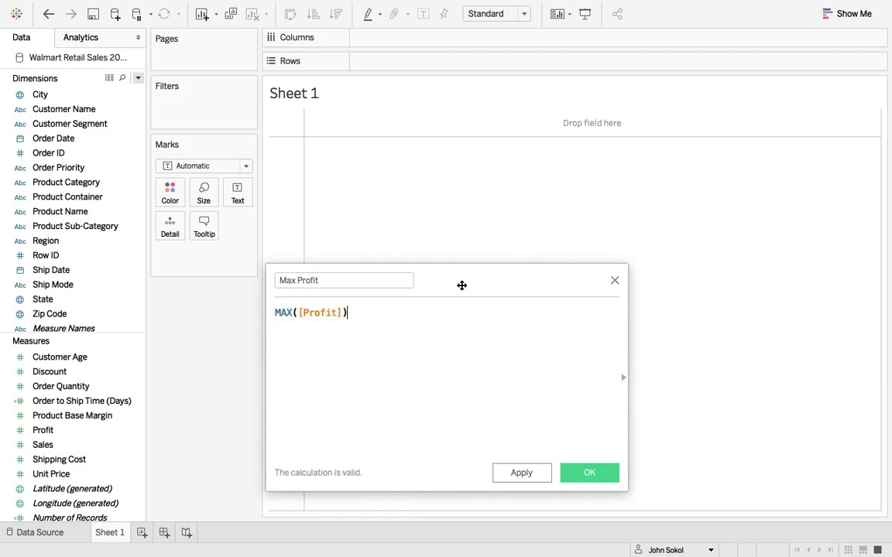
left_click(590, 473)
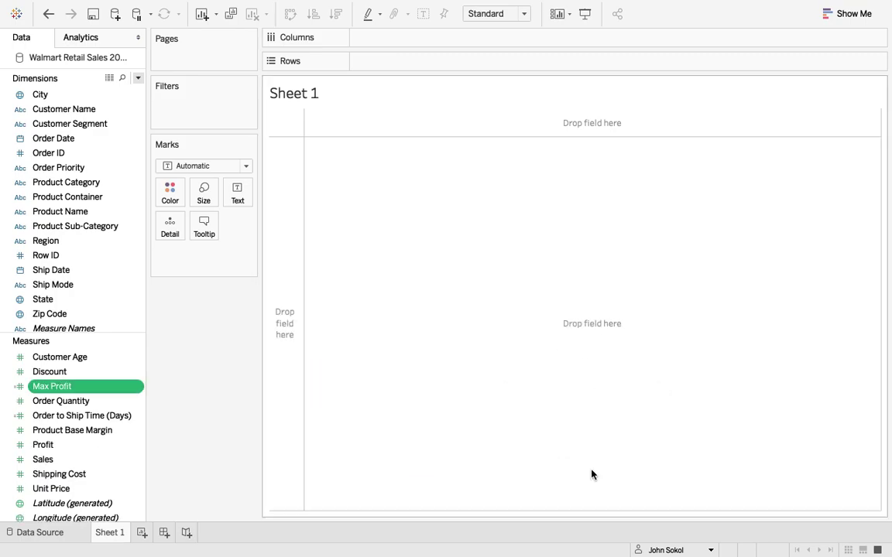
Step: Examine the Max Profit column in the data source preview and compare its row values with the Profit column
left_click(29, 534)
scroll(534, 436, "right", 10)
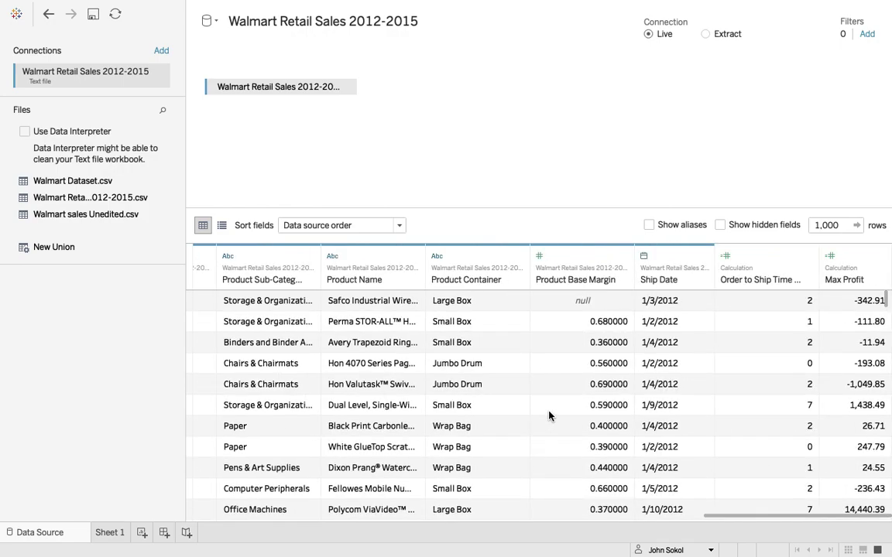
scroll(821, 321, "down", 5)
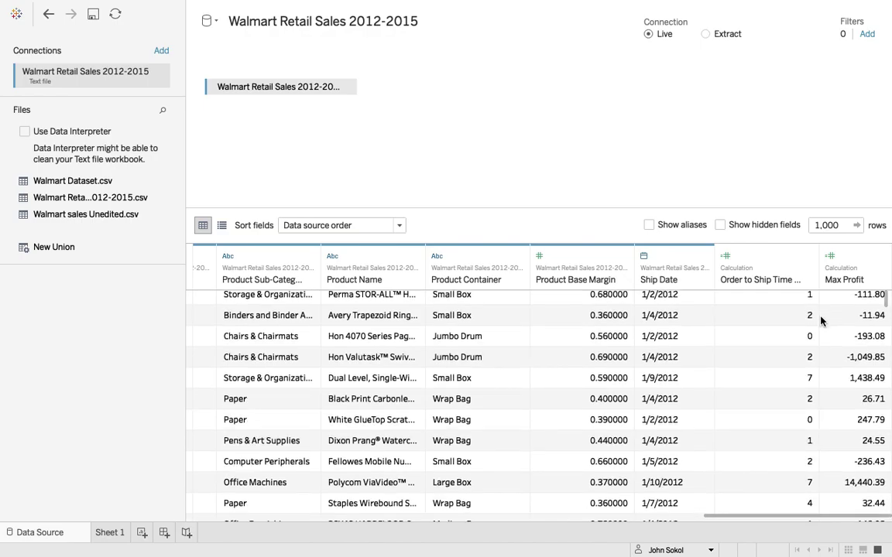
scroll(797, 403, "left", 10)
scroll(797, 403, "up", 1)
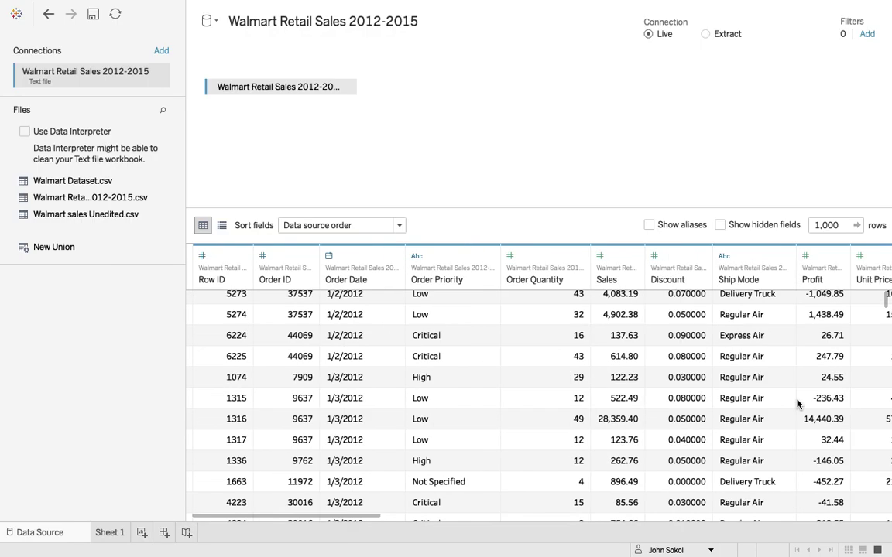
scroll(796, 403, "up", 1)
scroll(793, 405, "right", 10)
scroll(786, 408, "down", 1)
scroll(756, 408, "down", 10)
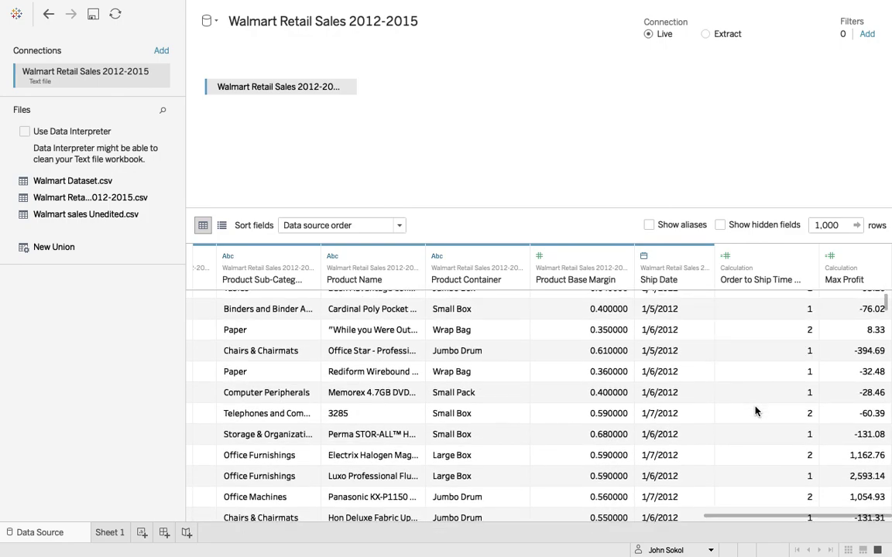
scroll(756, 411, "down", 10)
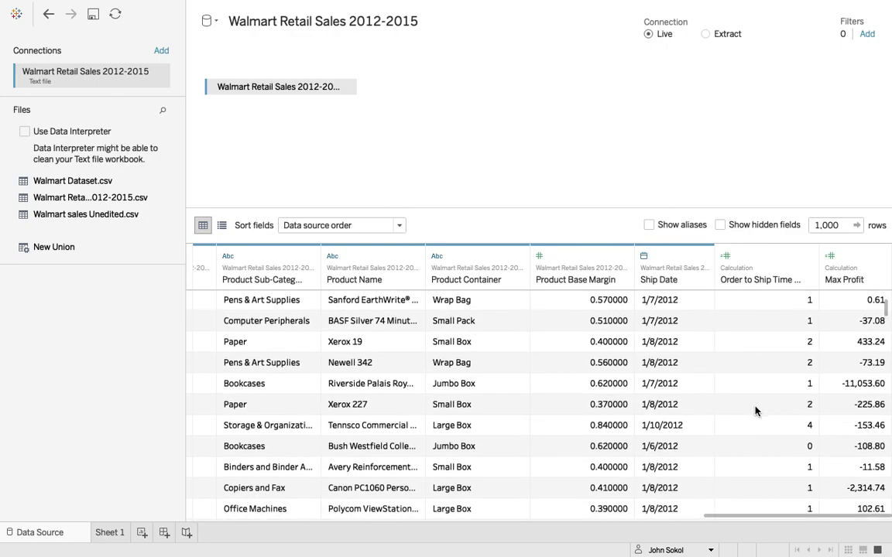
mouse_move(370, 4)
left_click(293, 8)
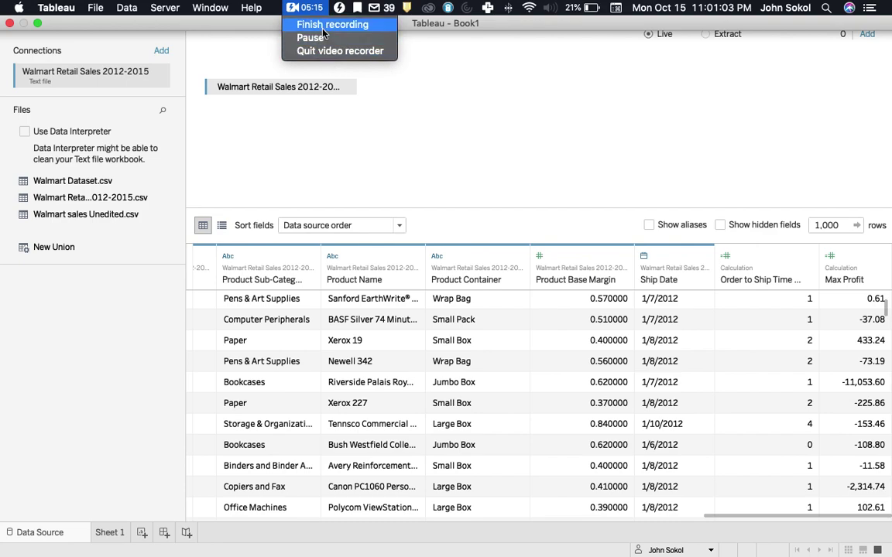
left_click(307, 37)
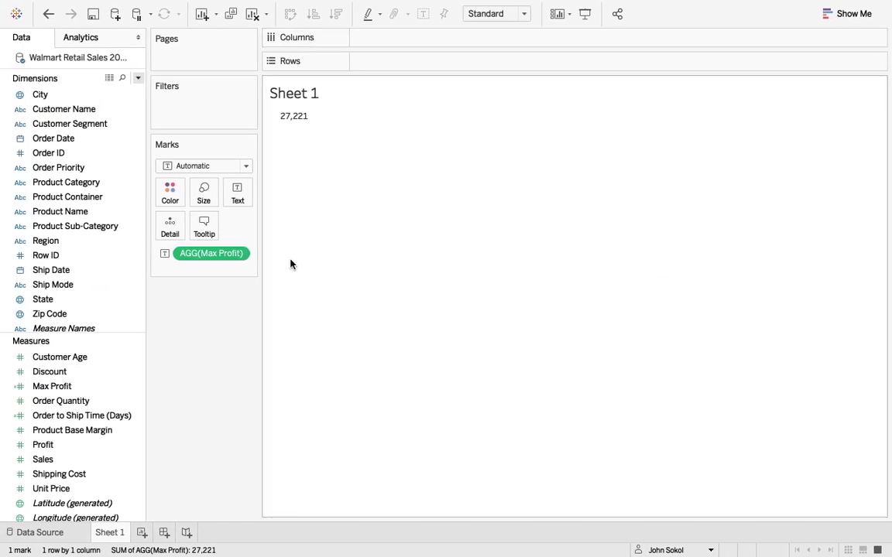
Step: Remove the existing Max Profit pill from the Marks card on Sheet 1 and place the Max Profit measure on Text
left_click(203, 256)
key("Delete")
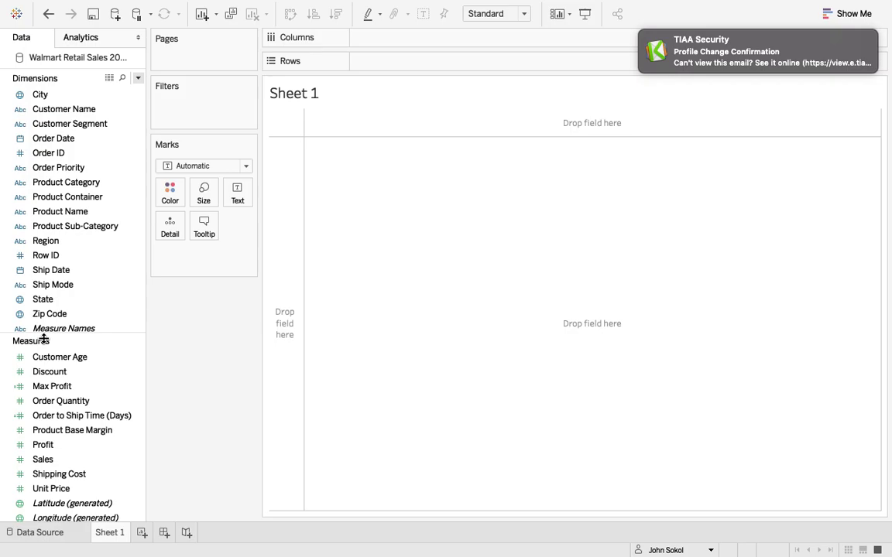
left_click(51, 385)
left_click_drag(45, 388, 233, 190)
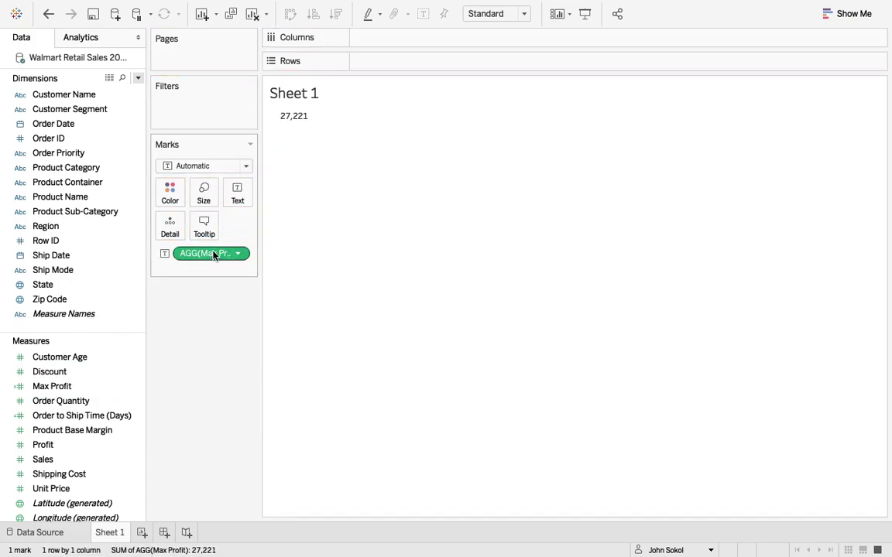
mouse_move(301, 121)
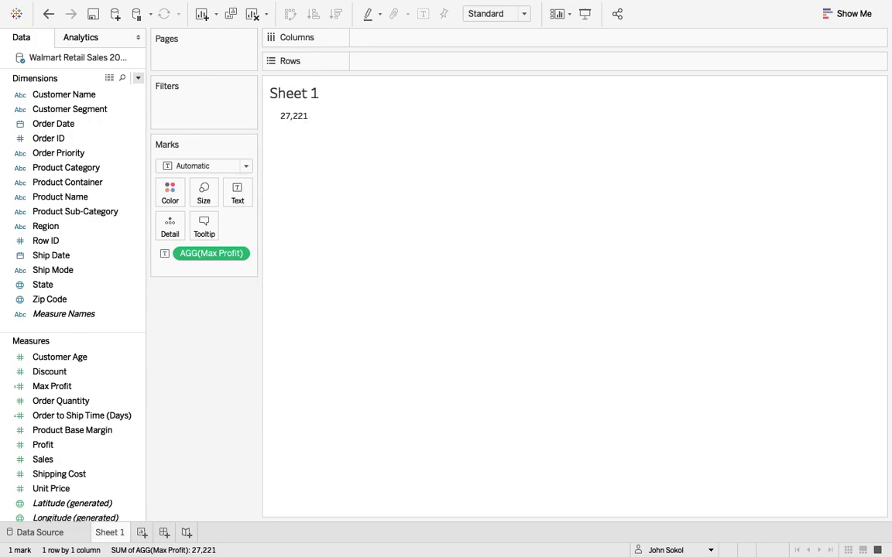
Step: Check the first preview row's Max Profit value against its Profit value in the data source
left_click(39, 533)
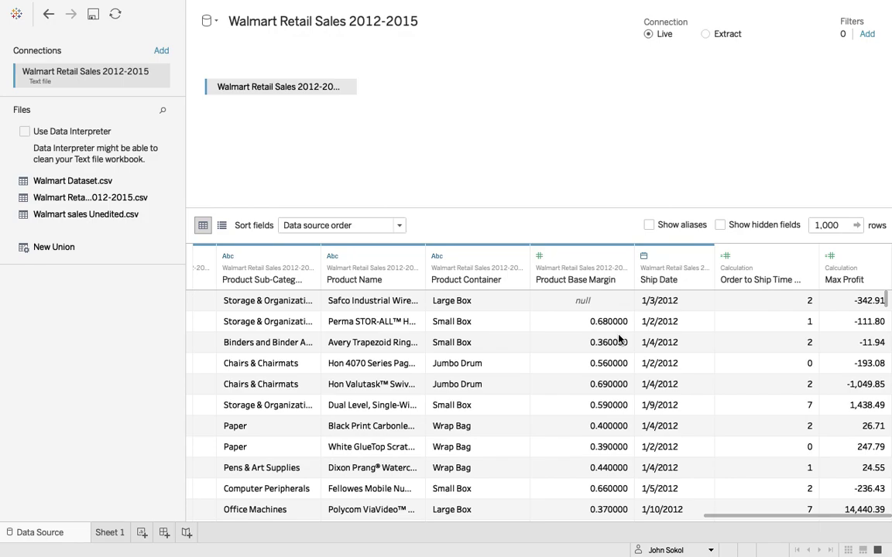
left_click(856, 303)
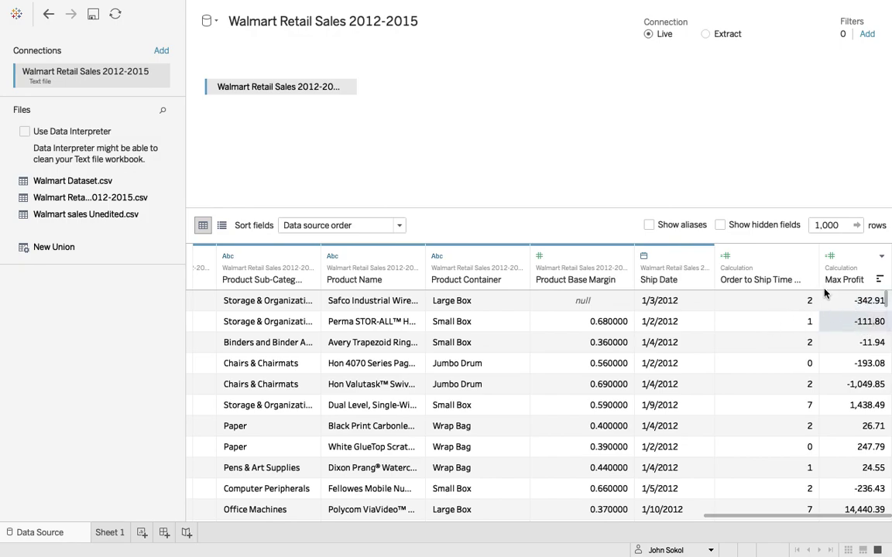
left_click(827, 301)
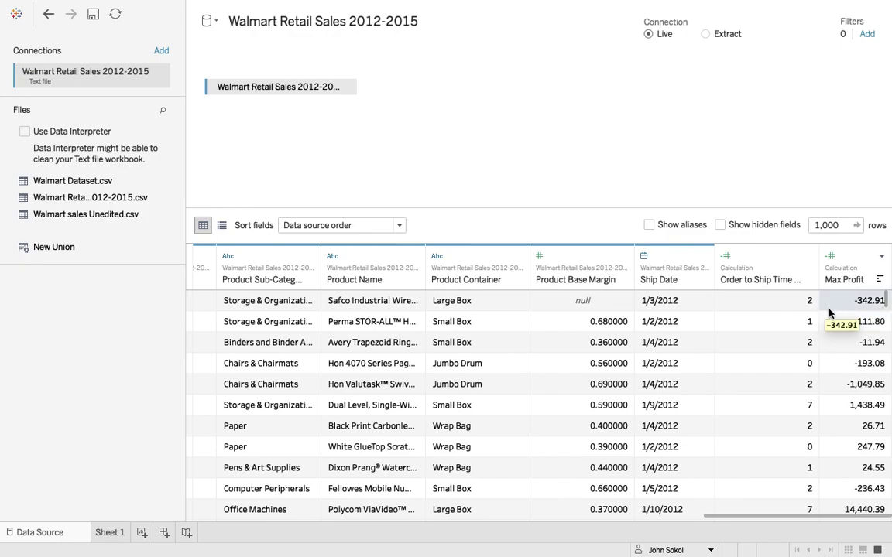
scroll(836, 341, "left", 15)
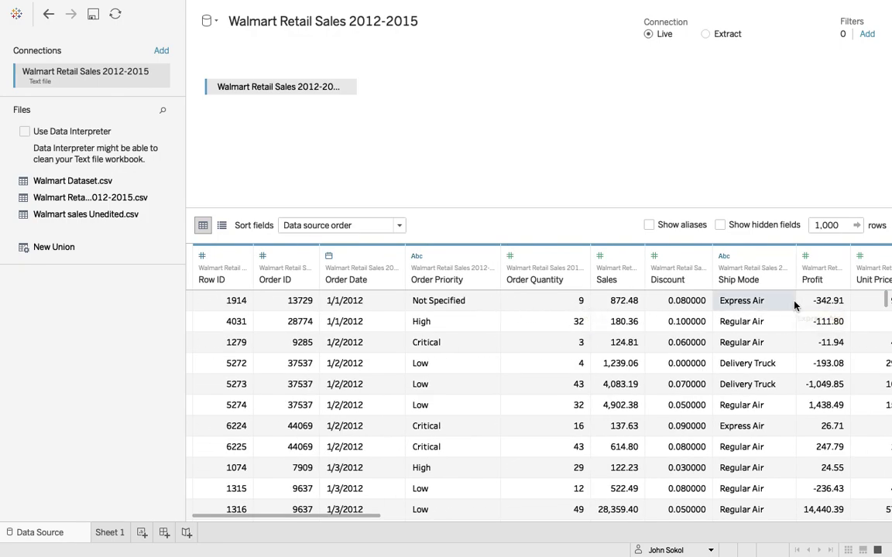
scroll(757, 308, "right", 15)
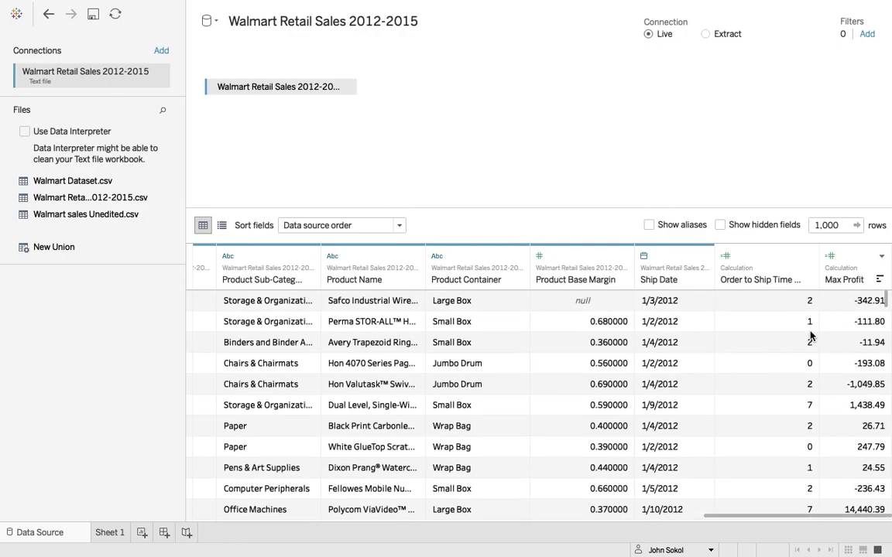
Step: Create a new calculated field on Sheet 1 and name it Min Profit
left_click(110, 532)
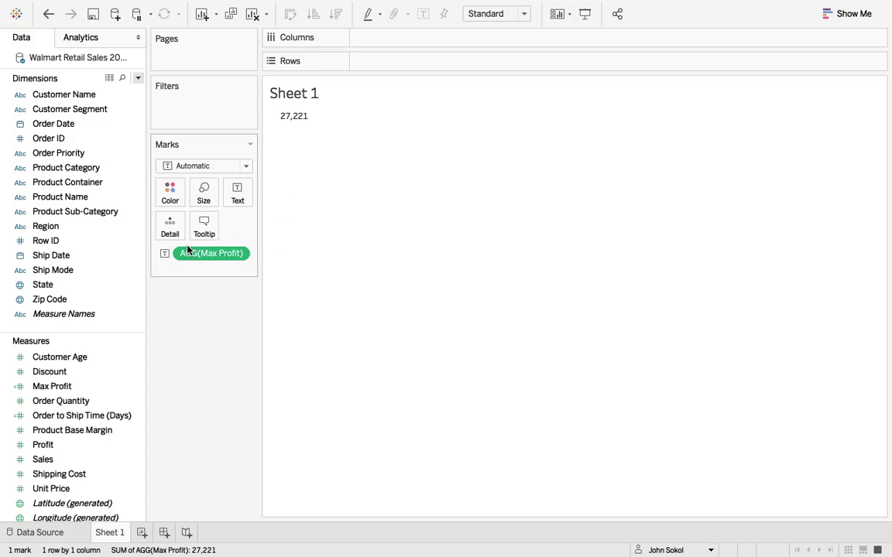
left_click(139, 79)
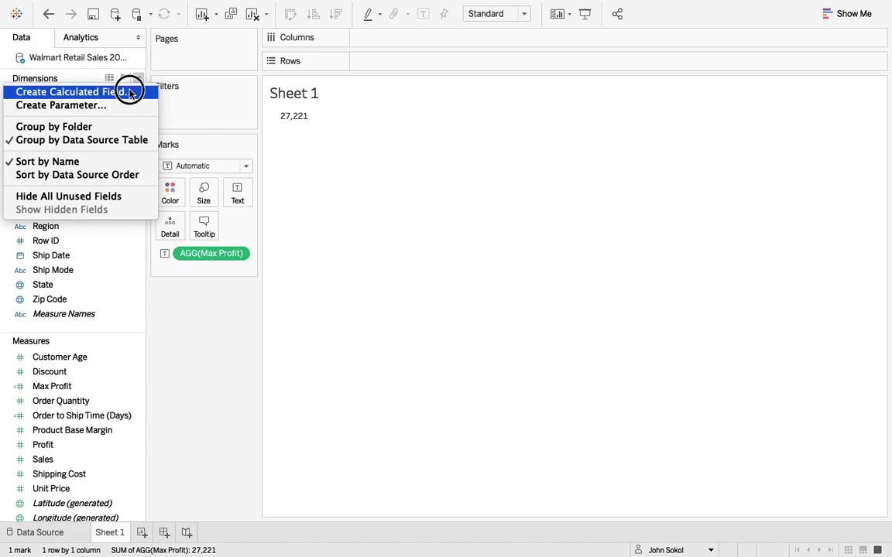
left_click(129, 92)
type("Min Pr")
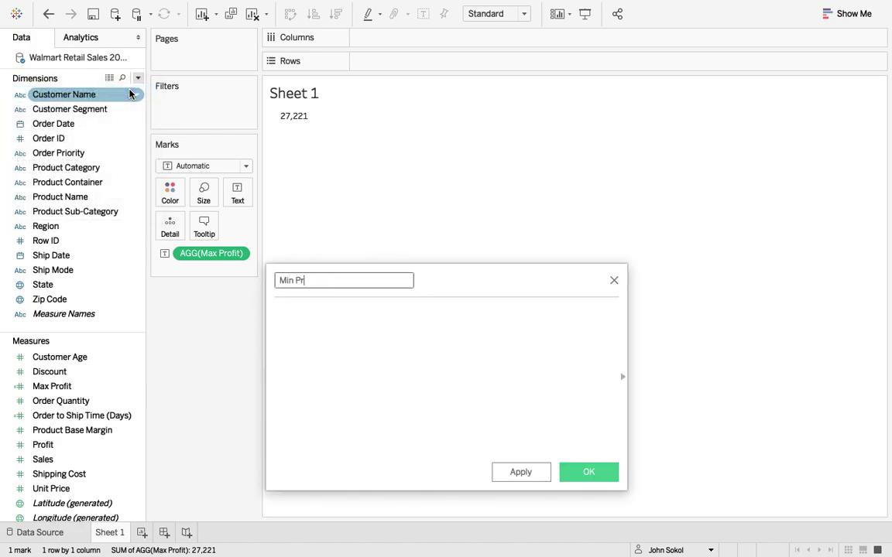
key("Tab")
Step: Enter the formula MIN([Profit]) for the Min Profit field
type("MI")
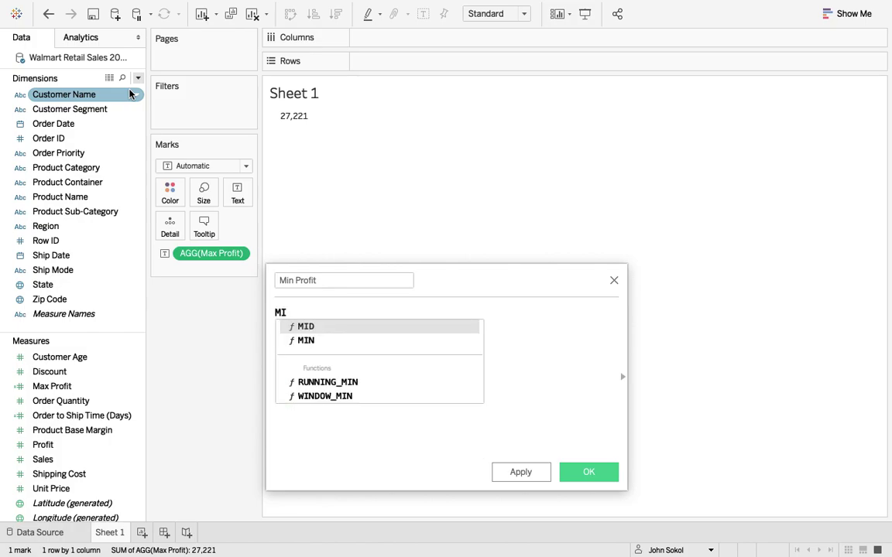
key("Down")
key("Return")
type("pro")
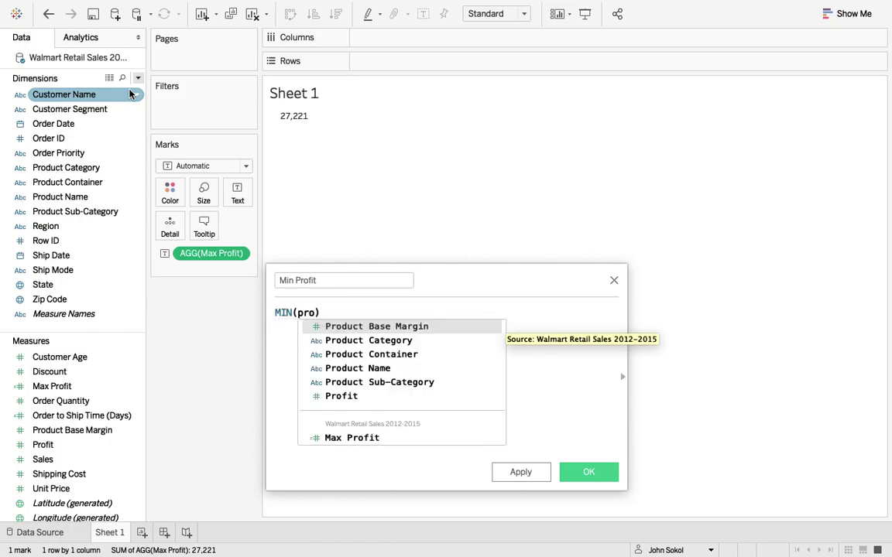
key("Down")
key("Down")
key("Down")
key("Down")
key("Down")
key("Return")
left_click(455, 348)
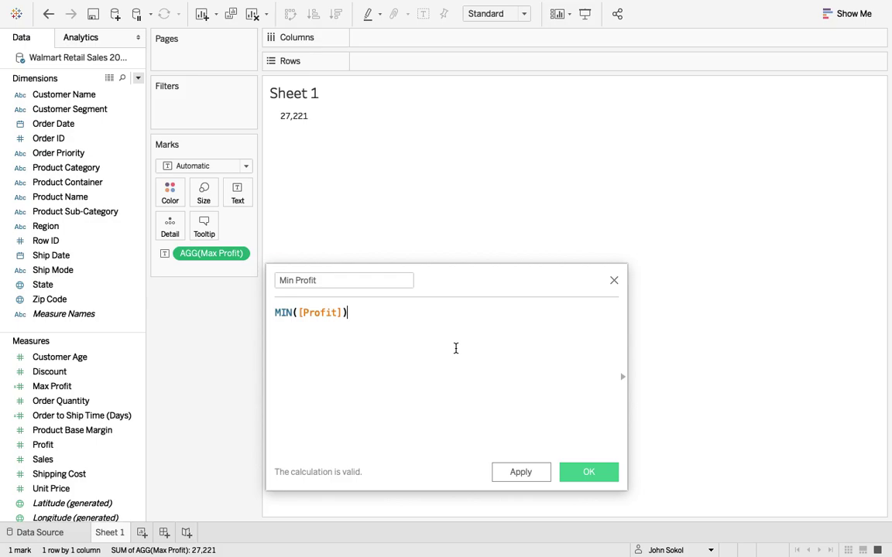
Step: Save the Min Profit calculated field and add it to Text on the Marks card alongside Max Profit
left_click(598, 474)
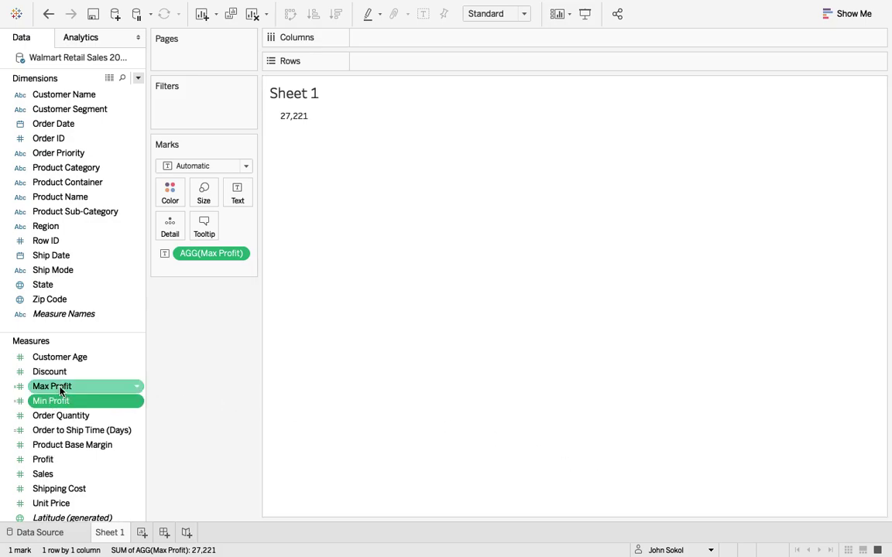
left_click_drag(54, 402, 235, 198)
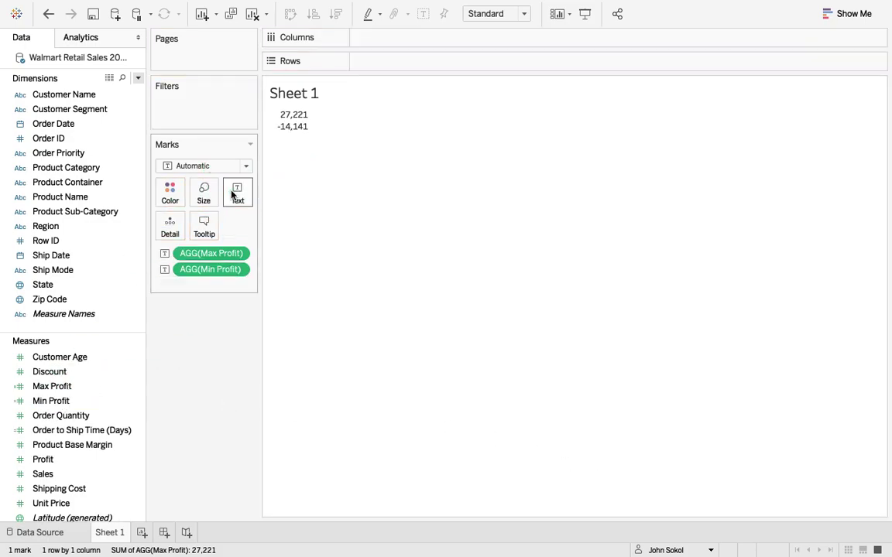
mouse_move(292, 135)
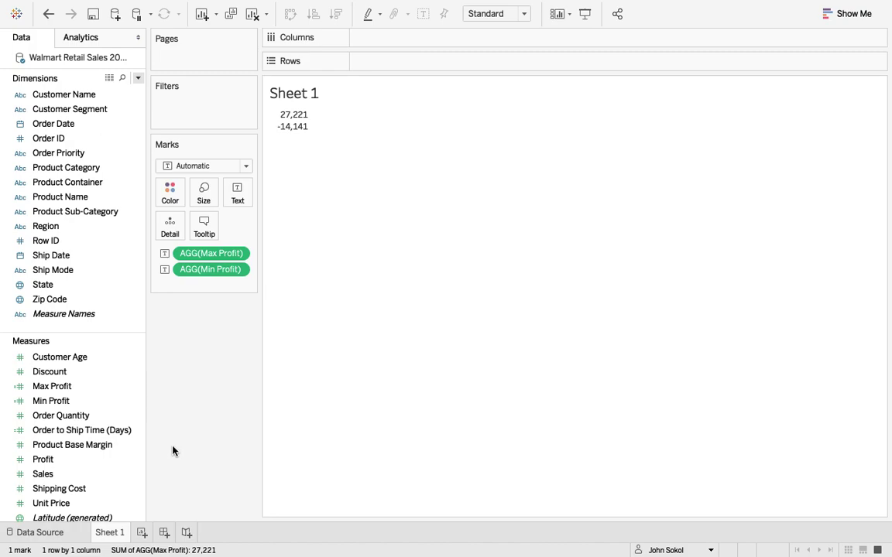
Step: Examine the Order ID, State and Region columns in the data source preview
left_click(37, 534)
scroll(338, 387, "left", 10)
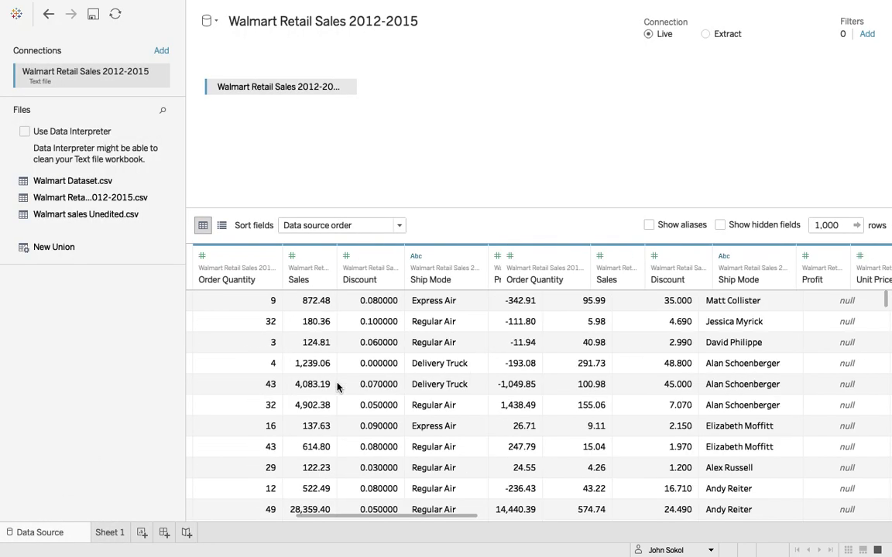
mouse_move(288, 300)
left_mouse_down()
mouse_move(280, 398)
mouse_move(303, 300)
left_mouse_up()
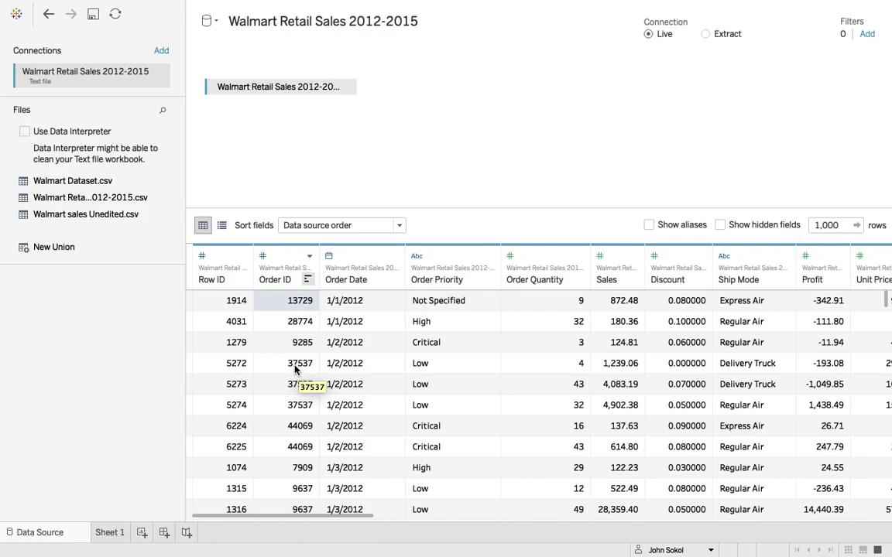
scroll(636, 338, "right", 3)
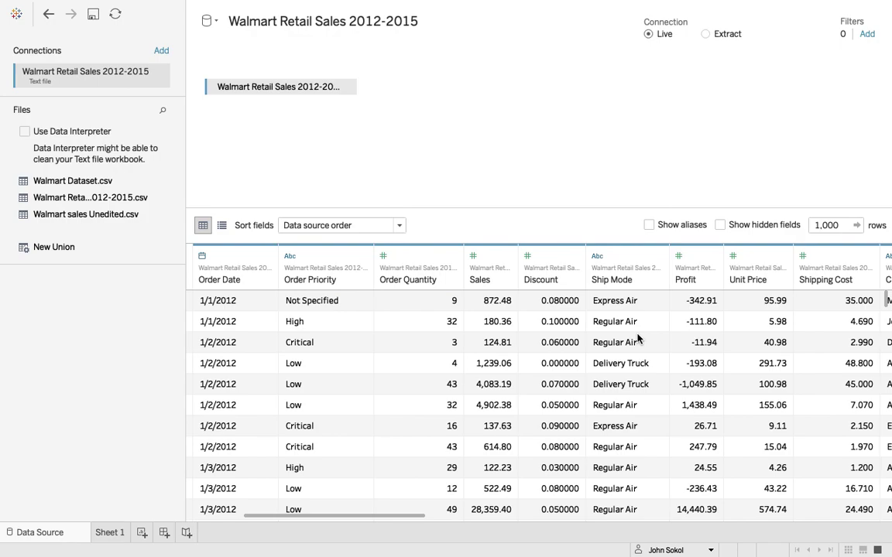
scroll(636, 338, "left", 3)
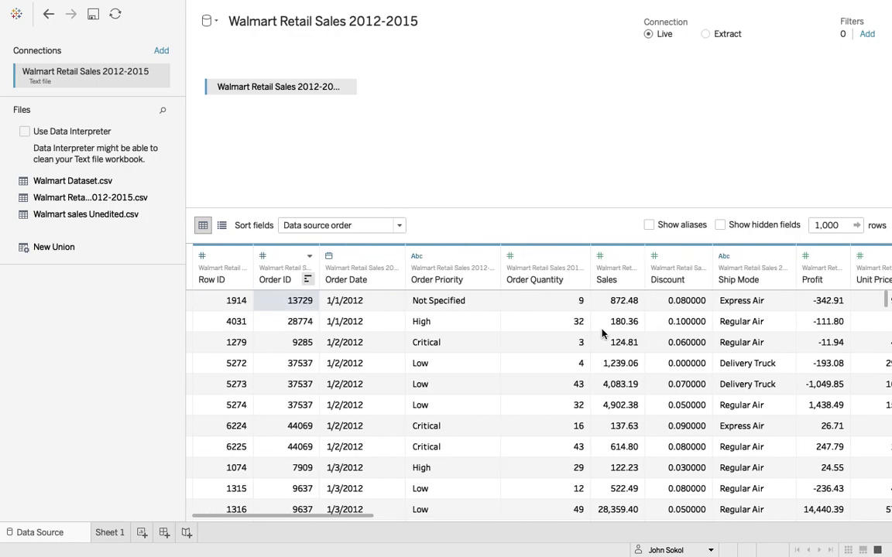
scroll(603, 334, "right", 2)
scroll(603, 334, "right", 10)
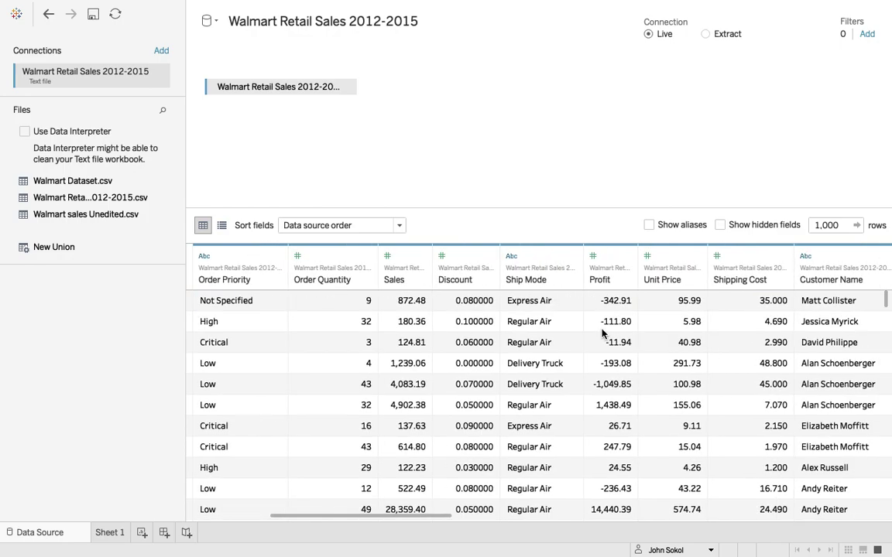
scroll(603, 334, "right", 4)
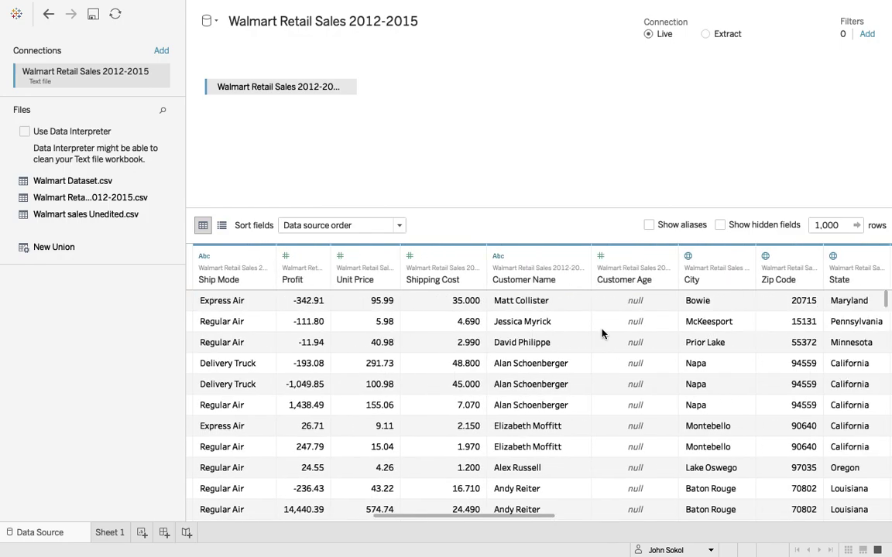
left_click(762, 302)
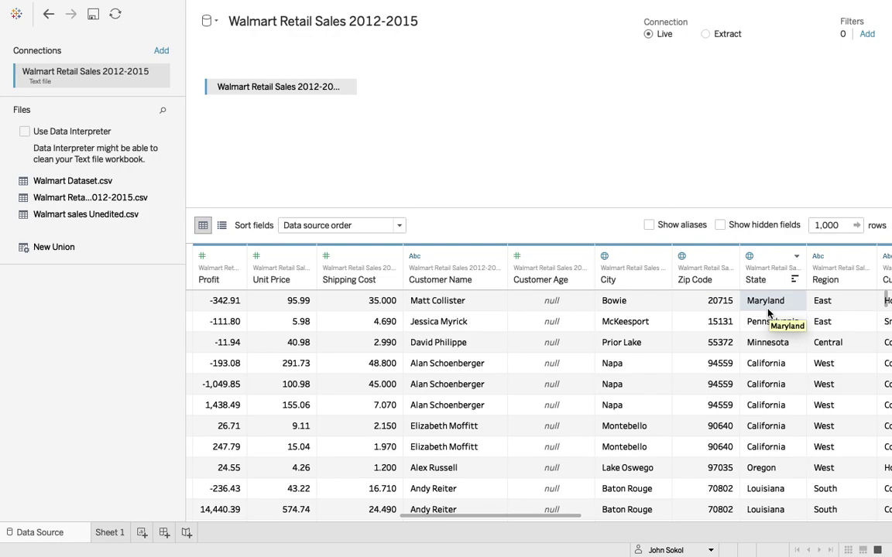
scroll(768, 312, "right", 2)
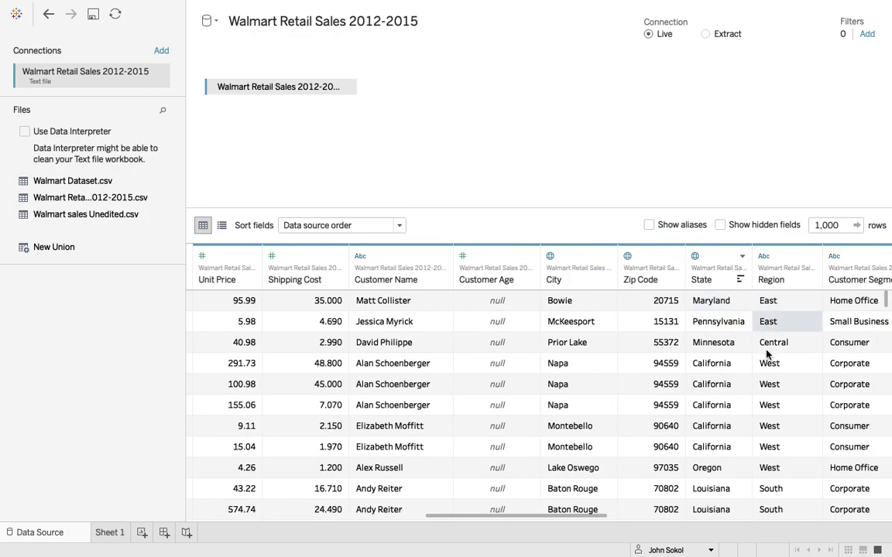
left_click(720, 306)
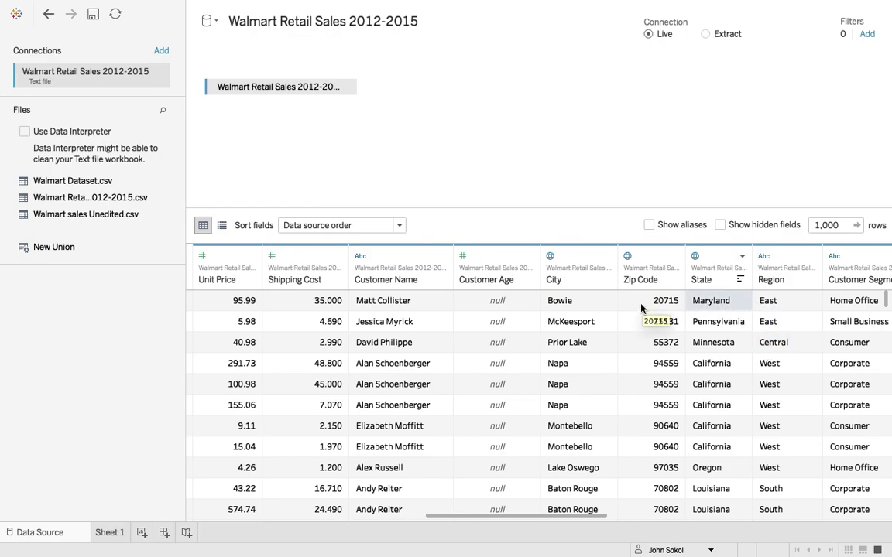
scroll(576, 272, "left", 10)
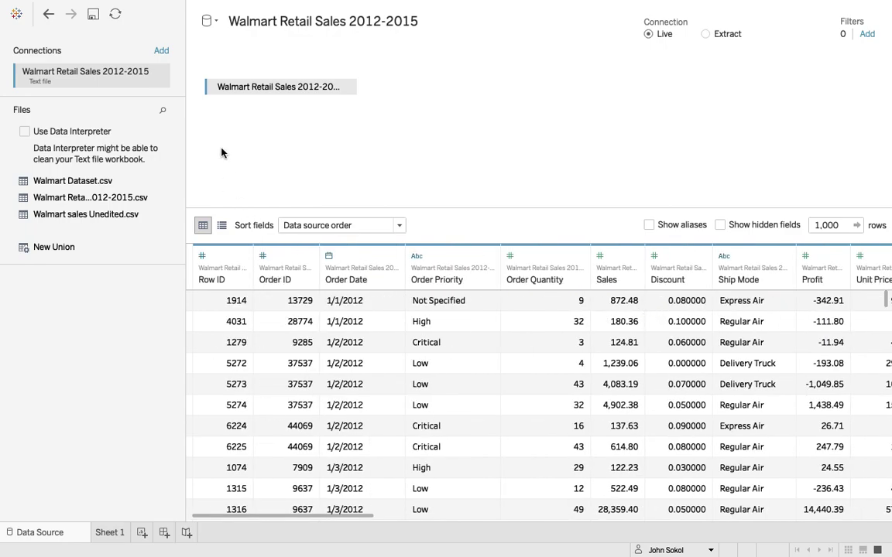
Step: Create a calculated field from the Order ID column, name it Order ID New and clear its prefilled formula
left_click(309, 256)
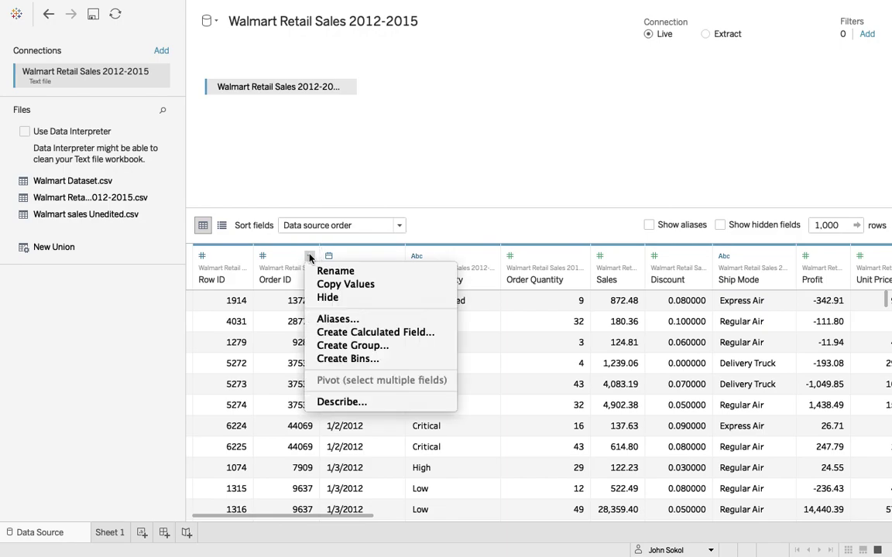
left_click(344, 334)
left_click_drag(445, 285, 579, 165)
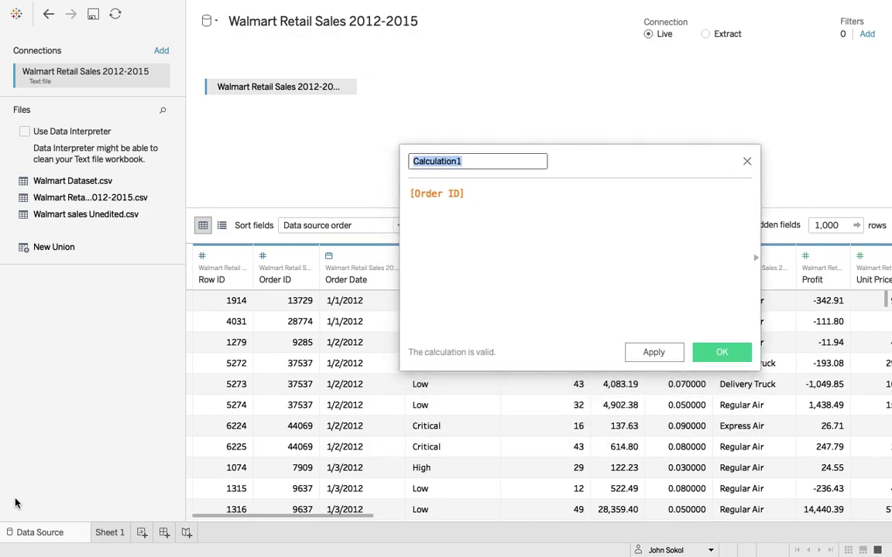
left_click(481, 221)
key("BackSpace")
key("BackSpace")
key("BackSpace")
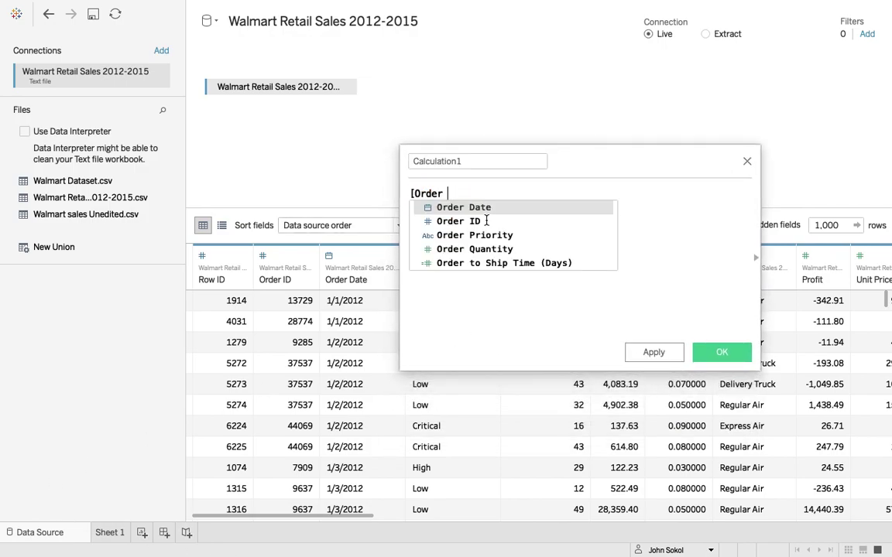
double_click(454, 161)
key("BackSpace")
type("O")
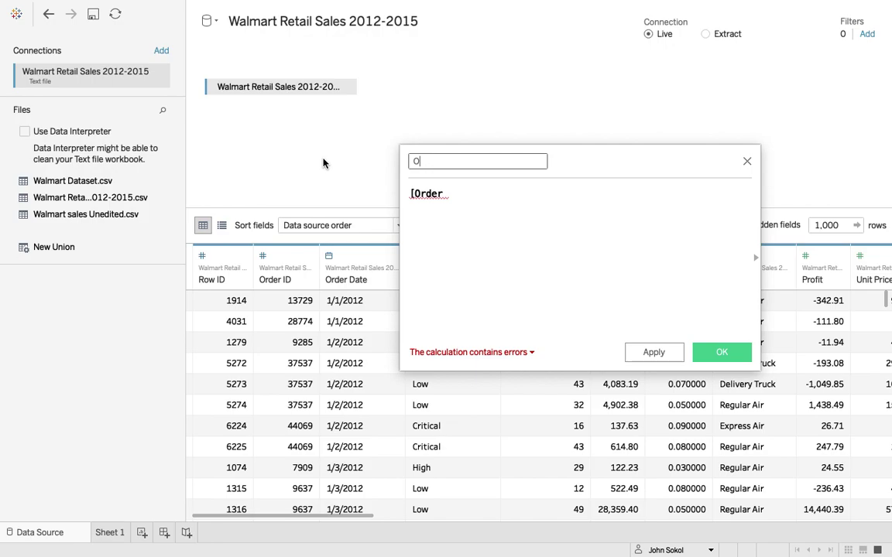
type("rder ID New")
triple_click(485, 192)
key("BackSpace")
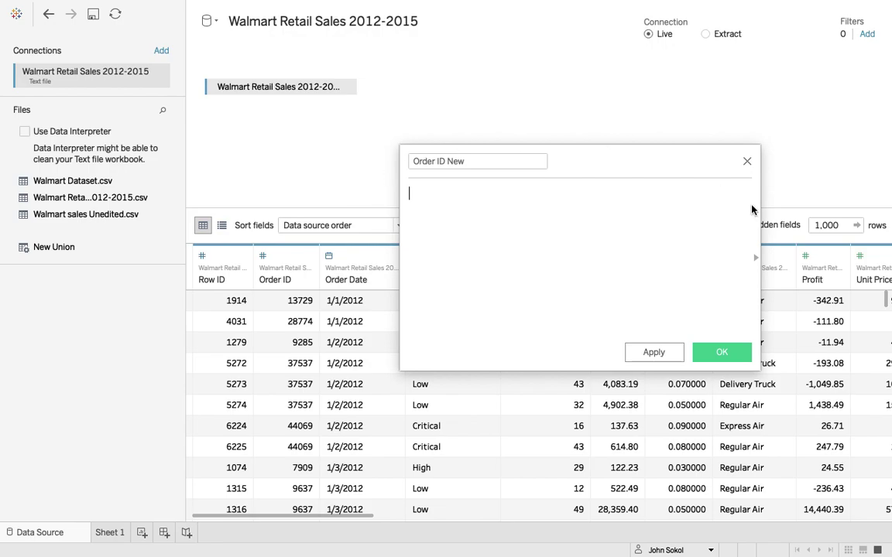
Step: Enter LEFT([State], 1) as the start of the Order ID New formula, keeping the State and Region columns in view
left_click_drag(748, 166, 491, 169)
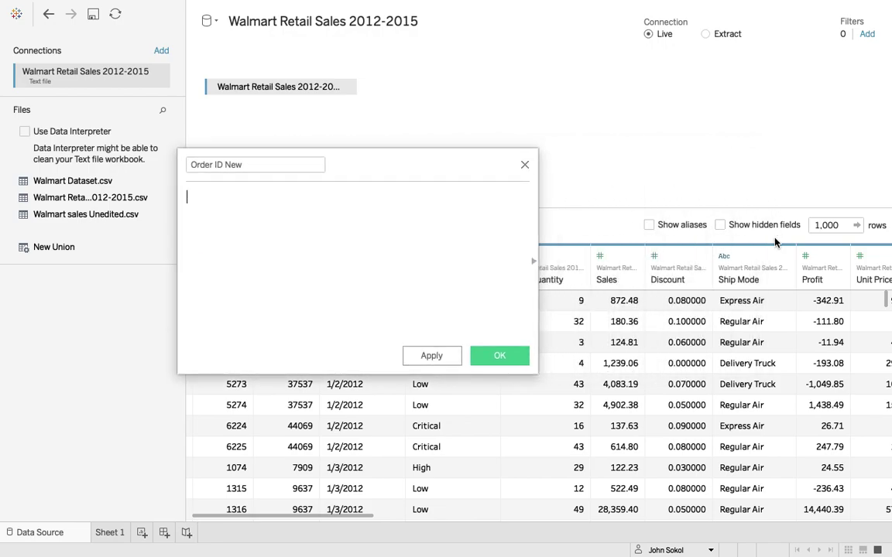
scroll(744, 306, "right", 5)
scroll(744, 305, "right", 2)
scroll(745, 306, "left", 2)
scroll(745, 306, "right", 5)
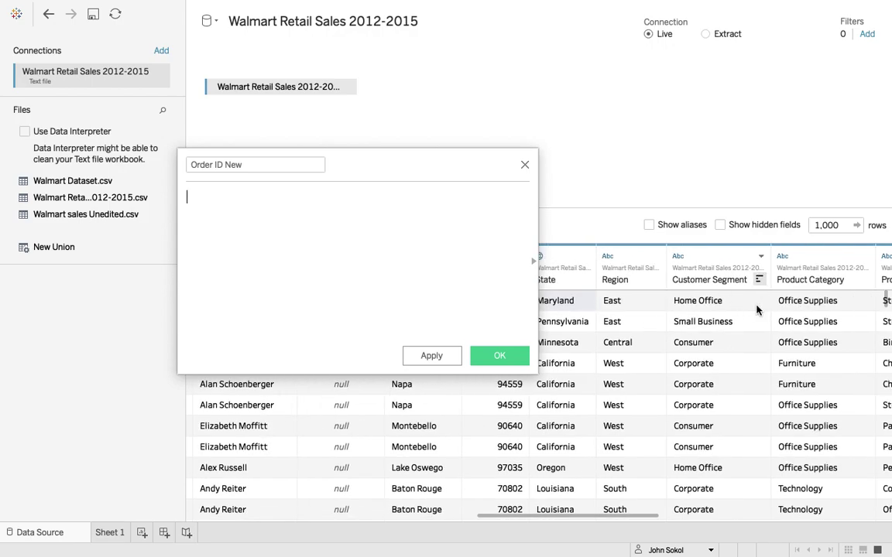
scroll(613, 313, "left", 2)
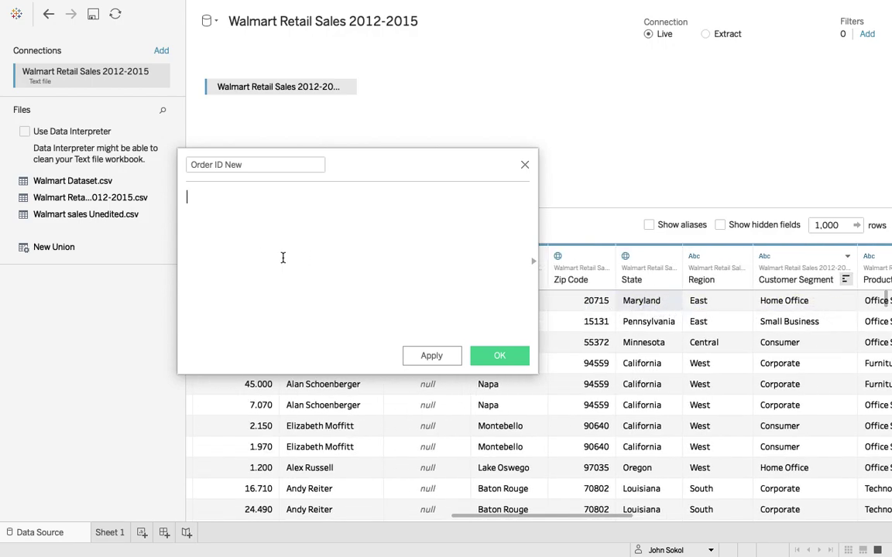
type("LE")
key("Return")
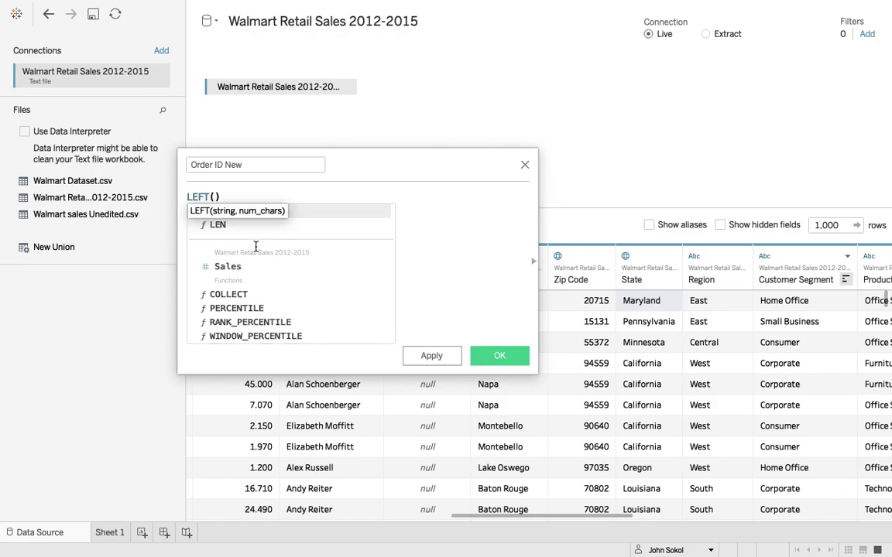
type("sta")
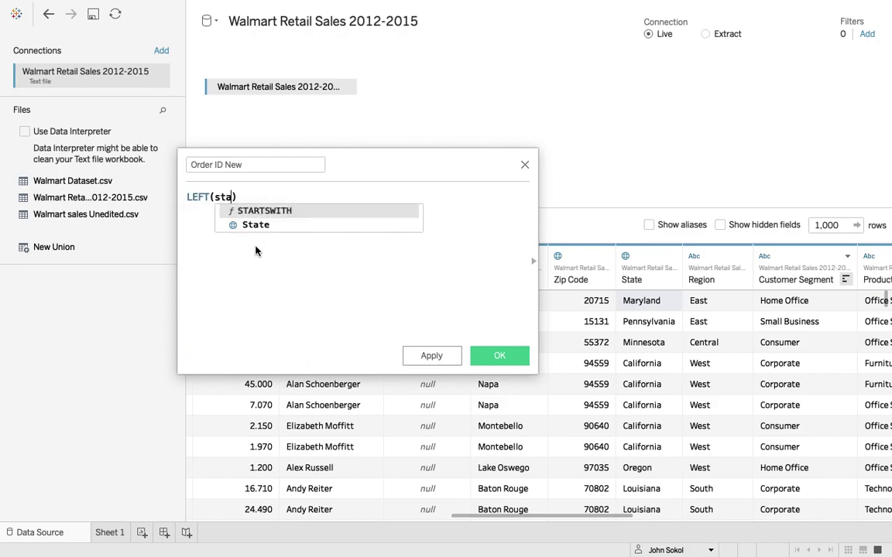
key("Down")
key("Return")
type(", ")
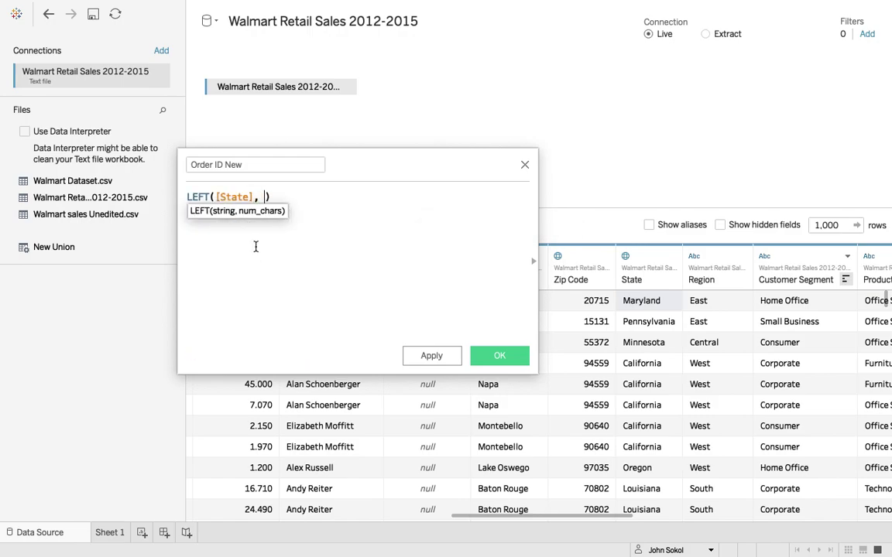
type("1")
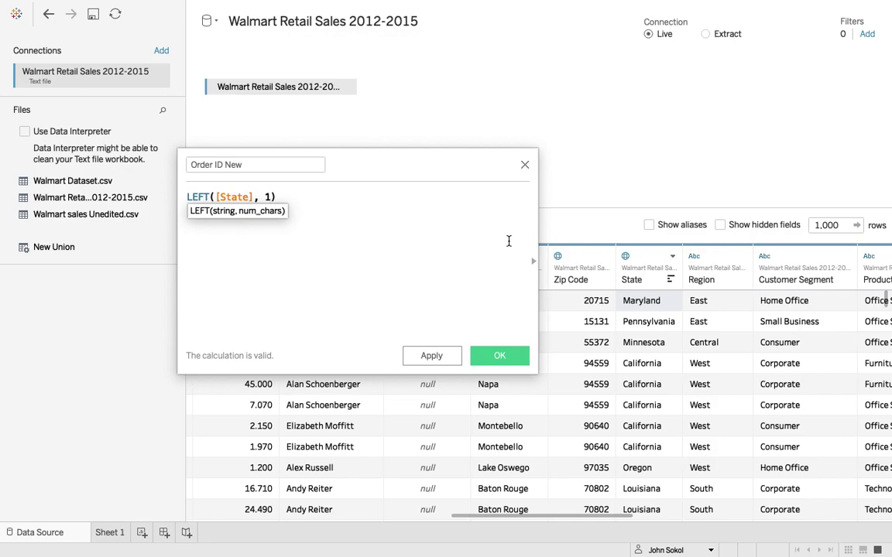
Step: Try character counts of 2 and 3 in the State LEFT function, and set the count back to 1
key("BackSpace")
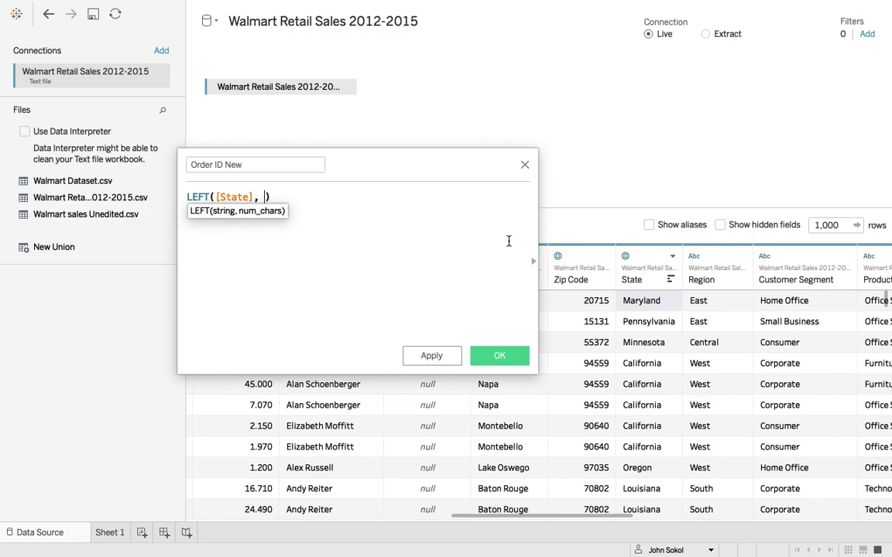
type("2")
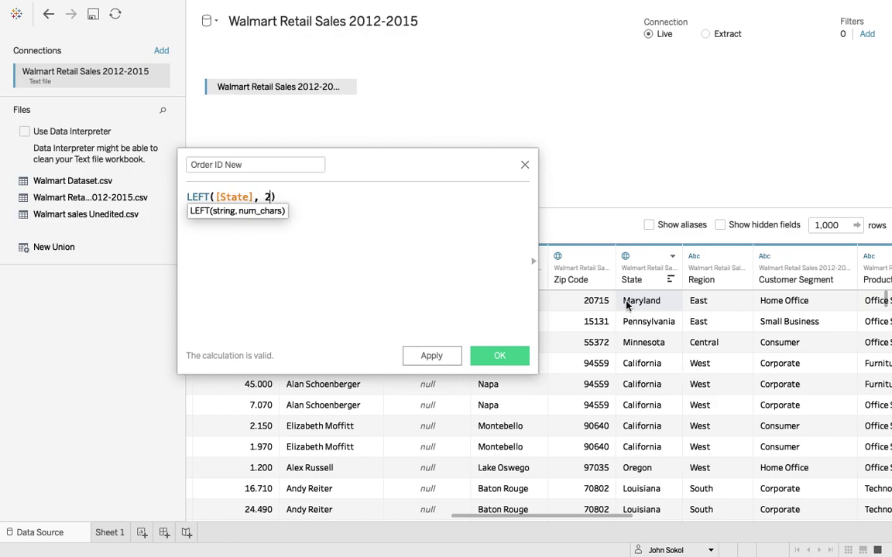
key("BackSpace")
type("3")
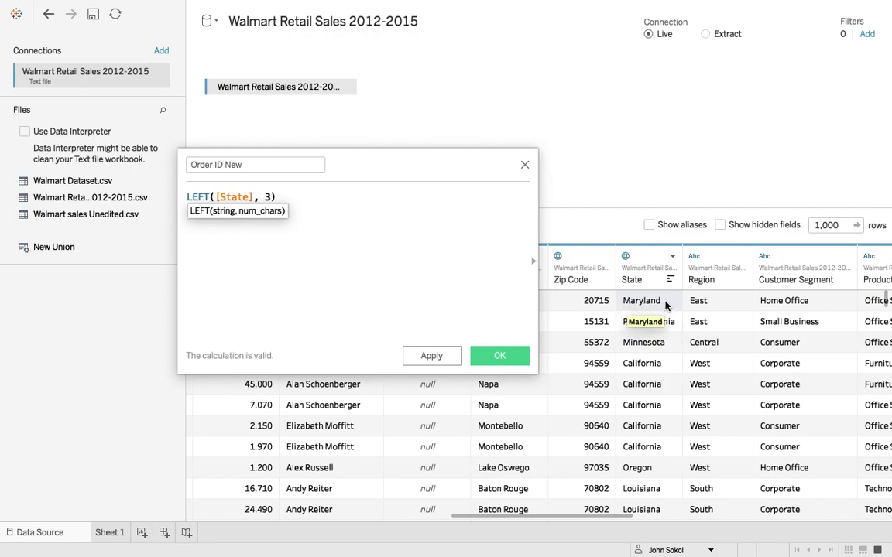
key("BackSpace")
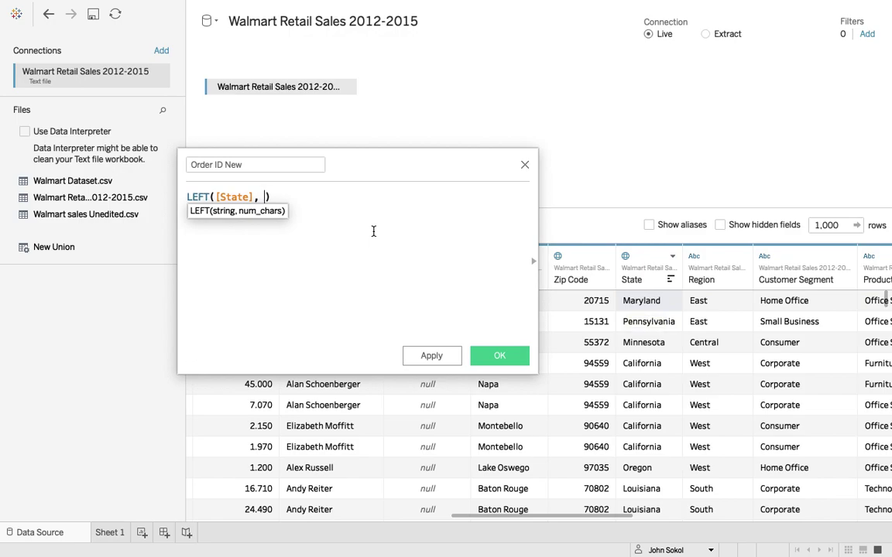
type("1)")
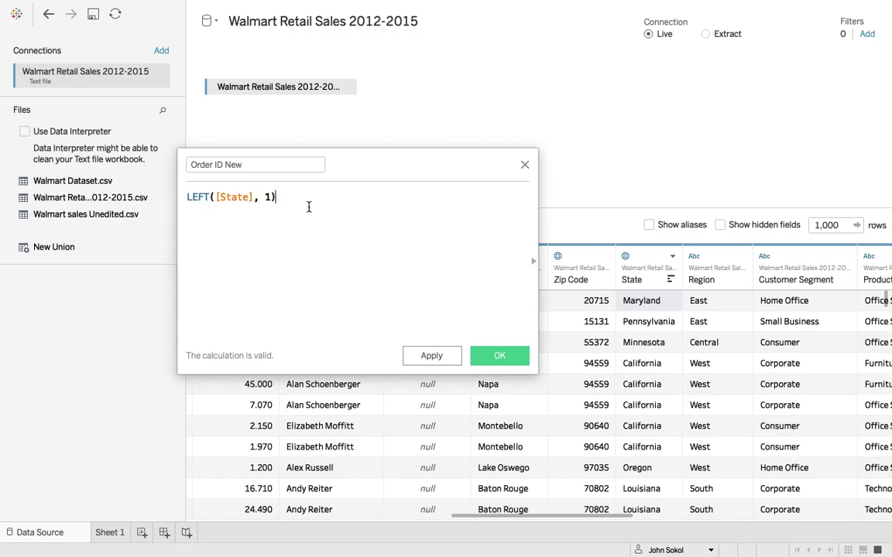
Step: Append + [Order ID] after the State part of the Order ID New formula
type(" +")
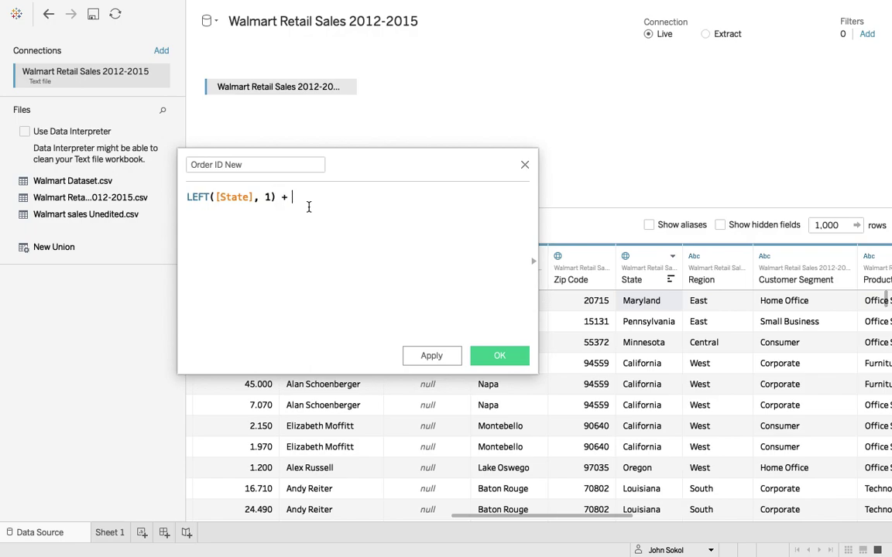
type(" ' '")
key("BackSpace")
key("BackSpace")
key("BackSpace")
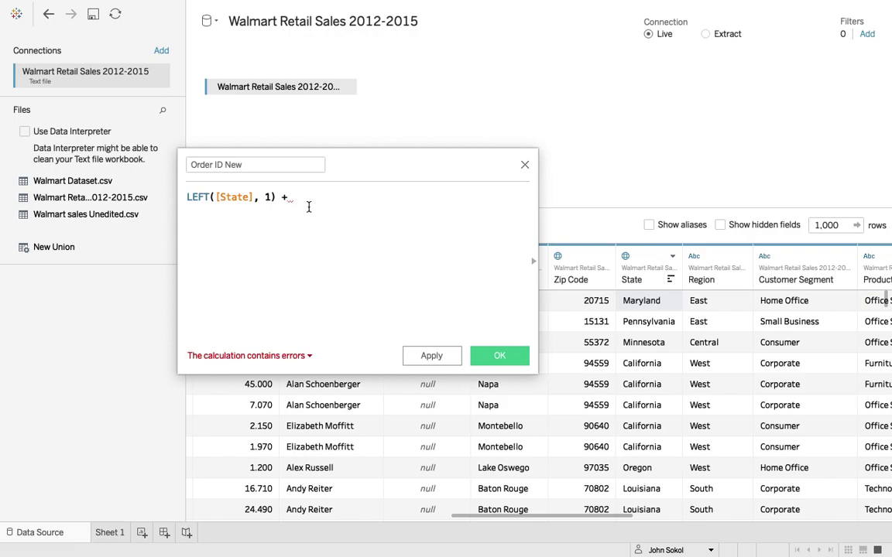
type("order")
key("Down")
key("Return")
Step: Append + LEFT([Region]) to the end of the Order ID New formula
type("+")
type("le")
key("Return")
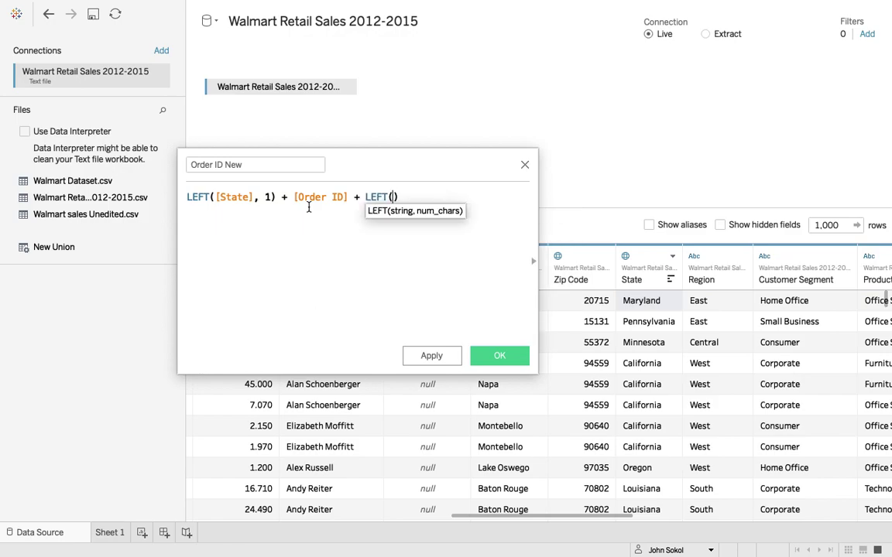
type("reg")
key("Down")
key("Down")
key("Down")
key("Down")
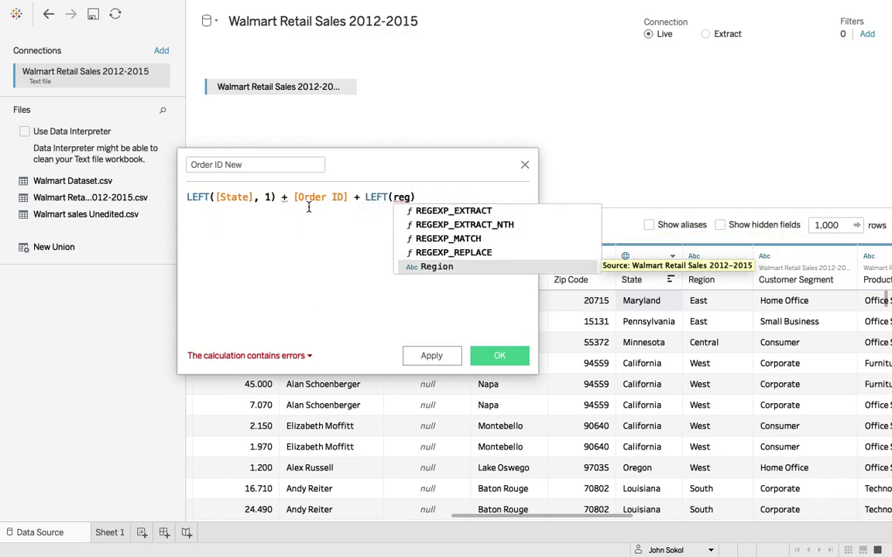
key("Return")
key("Right")
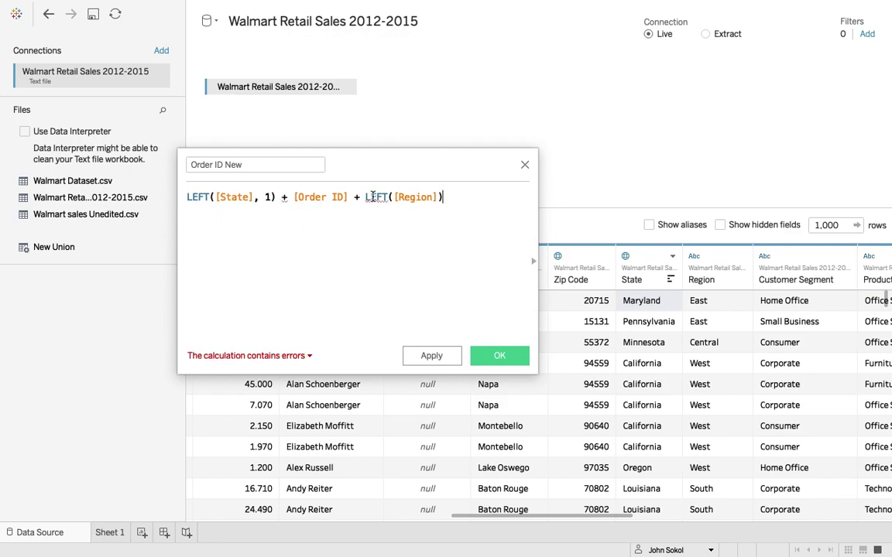
Step: Add a character count of 1 to the Region LEFT function and open the calculation's error details
mouse_move(368, 196)
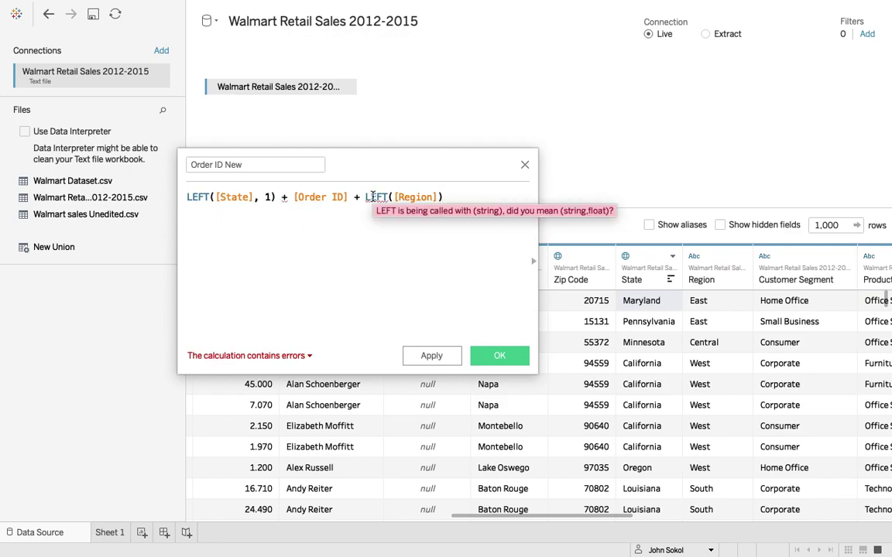
left_click(438, 198)
type(", 1)")
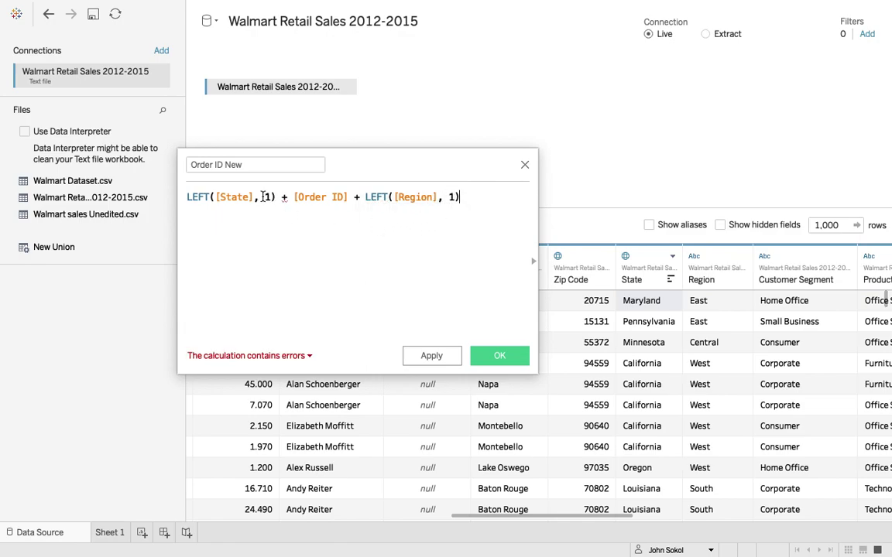
left_click(309, 355)
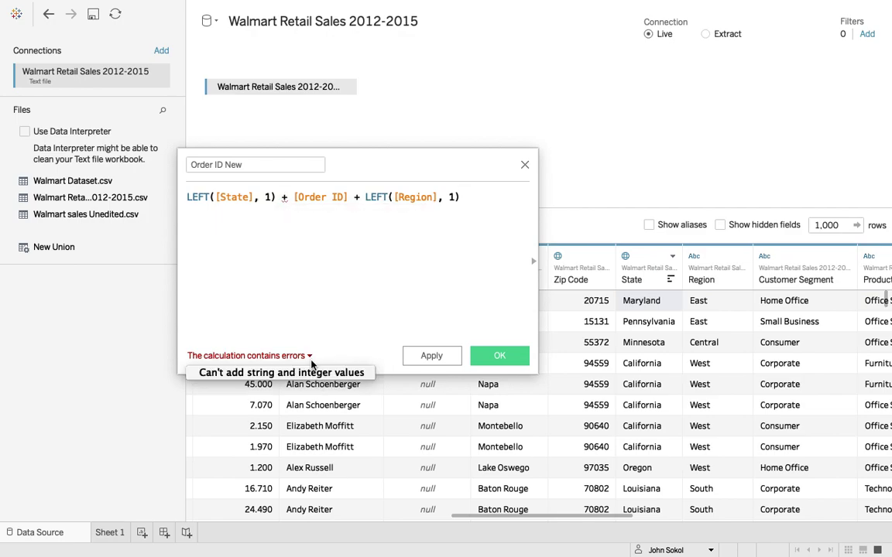
left_click(294, 215)
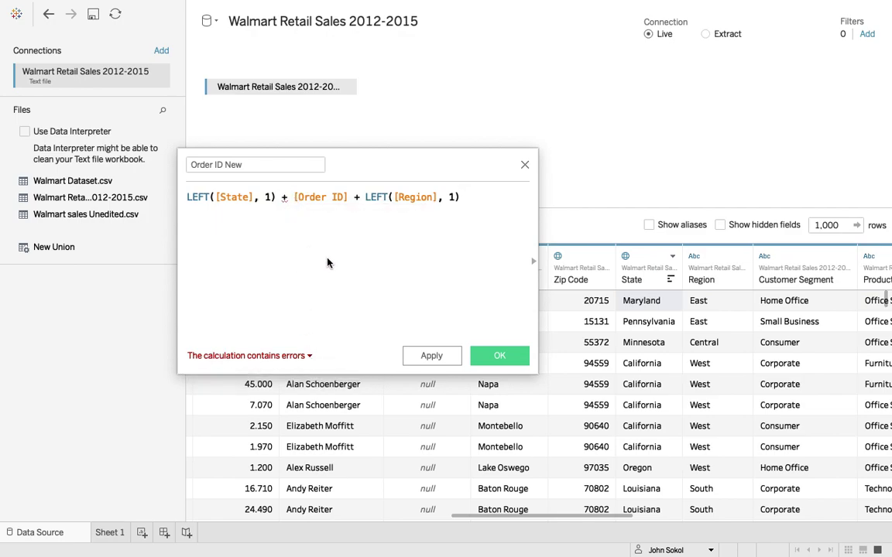
type("st")
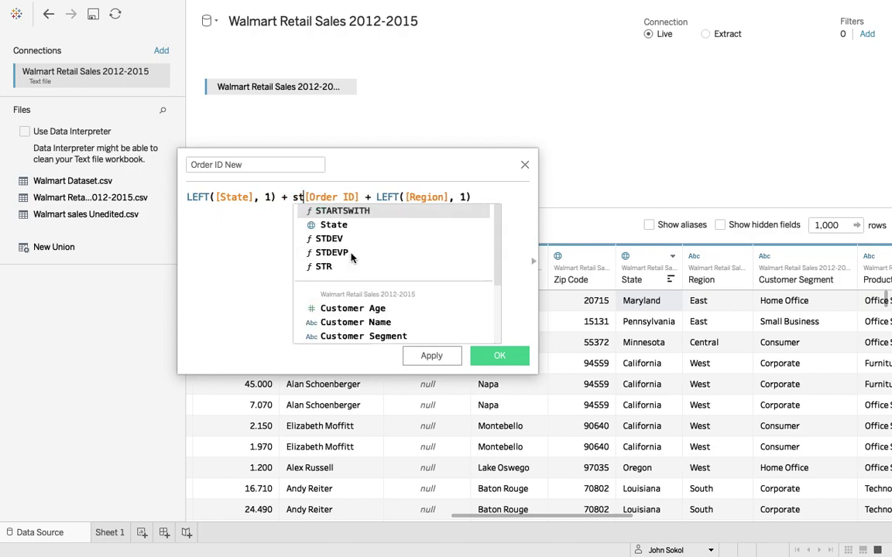
key("BackSpace")
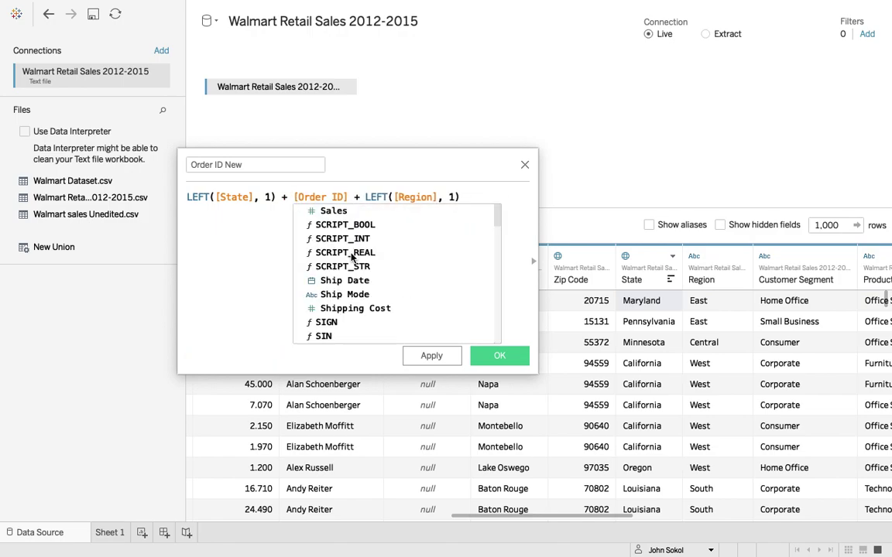
type("t")
key("BackSpace")
key("BackSpace")
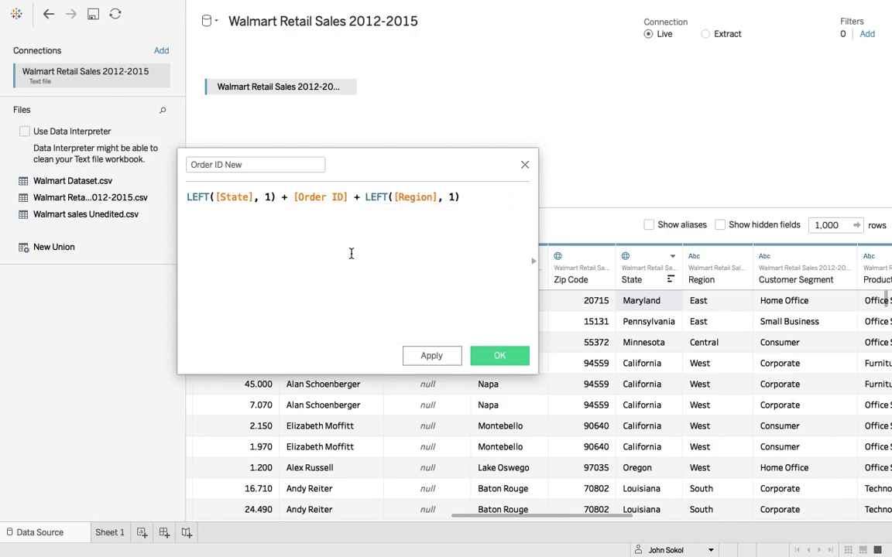
Step: Wrap [Order ID] in the STR function within the Order ID New formula so that it is converted to a string
left_click_drag(384, 158, 649, 111)
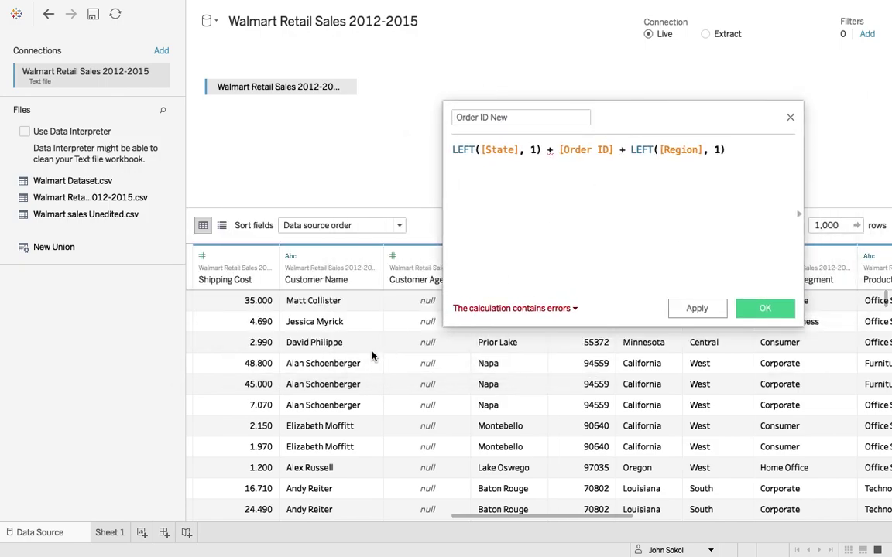
scroll(353, 341, "left", 10)
left_click_drag(265, 283, 557, 149)
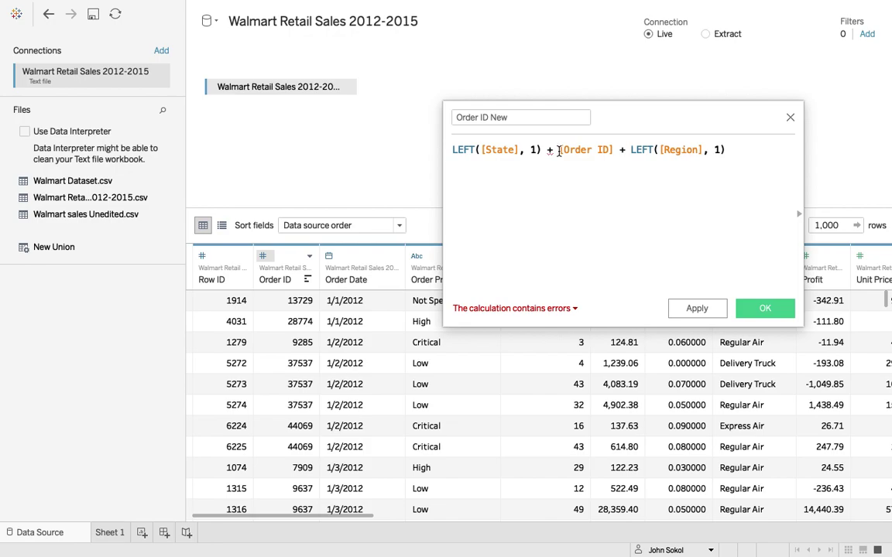
left_click(558, 149)
type("str")
key("Return")
left_click(636, 149)
type(")")
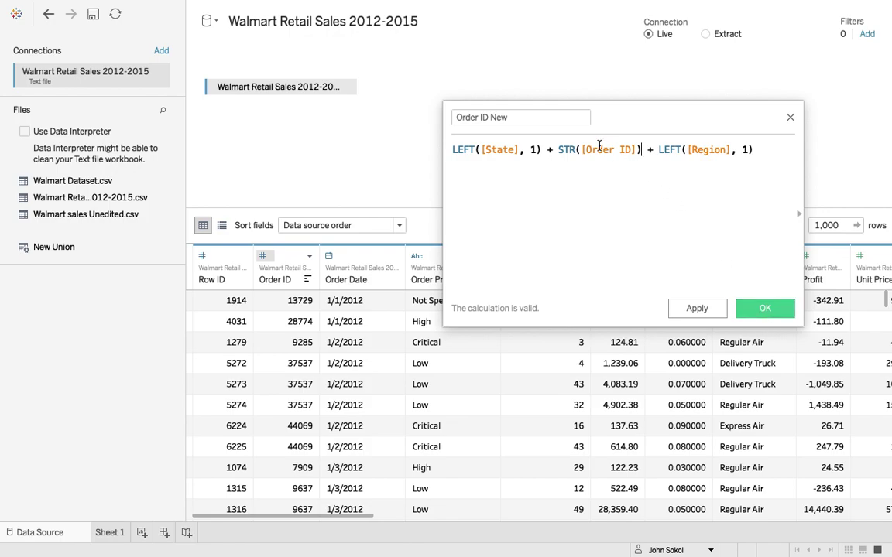
Step: Review the STR([Order ID]) part of the formula and save the Order ID New calculated field
left_click(559, 151)
double_click(559, 151)
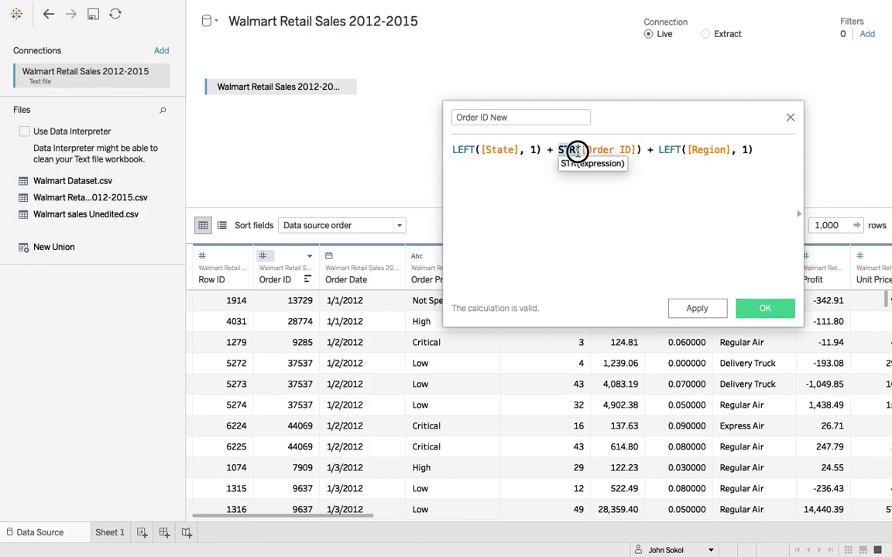
left_click(568, 151)
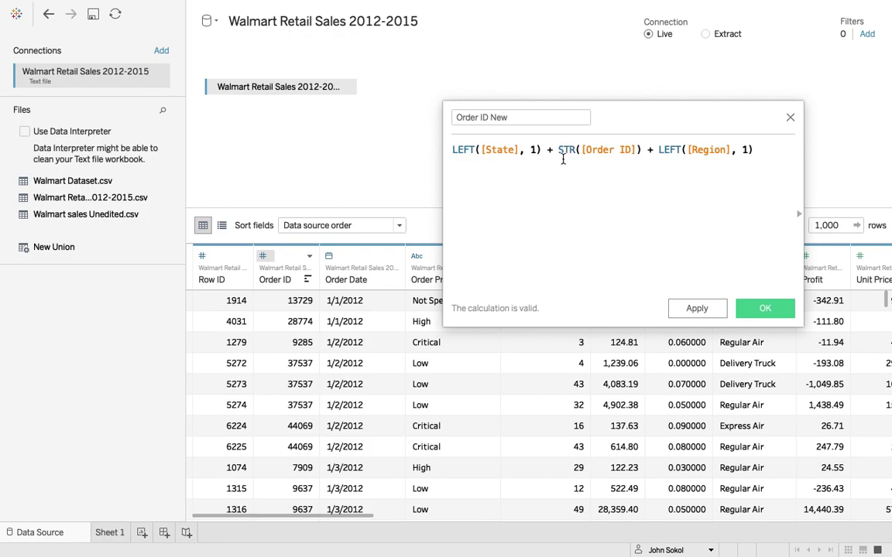
left_click_drag(586, 151, 632, 153)
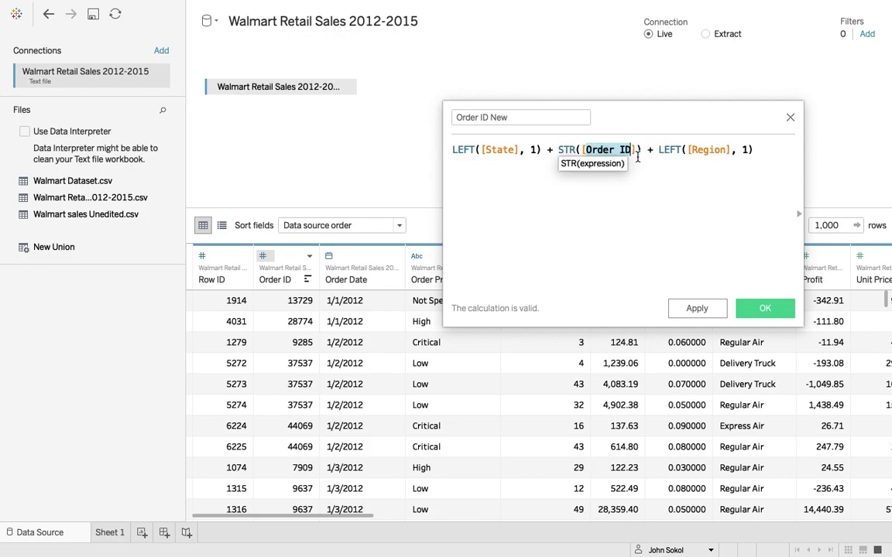
left_click(633, 151)
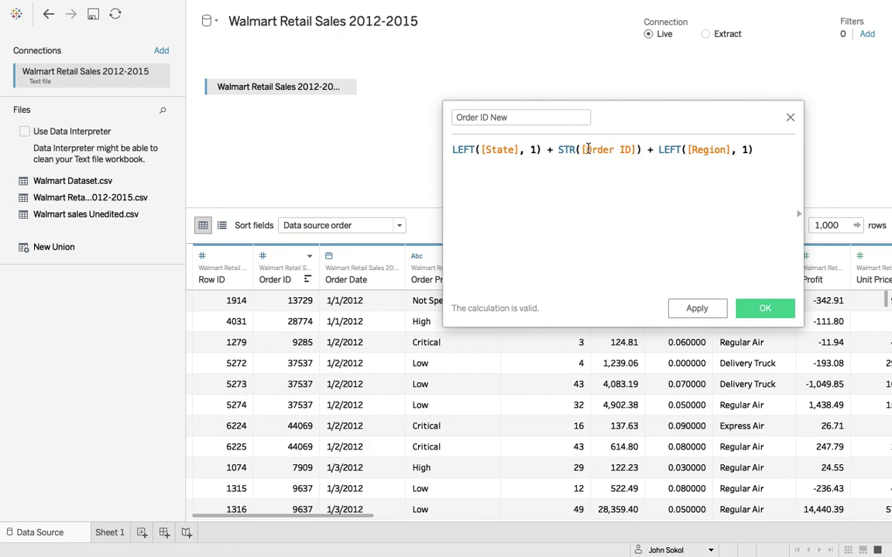
left_click(770, 311)
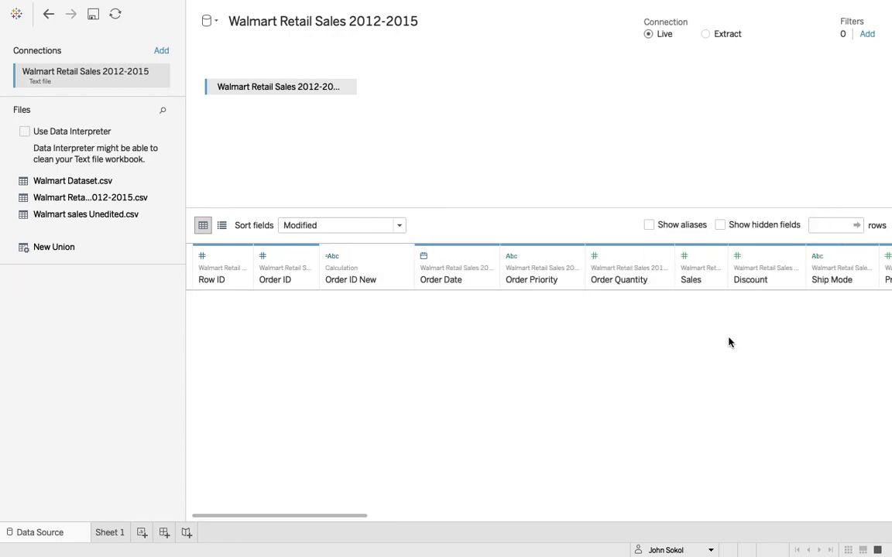
Step: Examine the Order ID New values in the data grid and compare them with the Order ID, State and Region columns
scroll(728, 341, "right", 15)
scroll(728, 340, "up", 1)
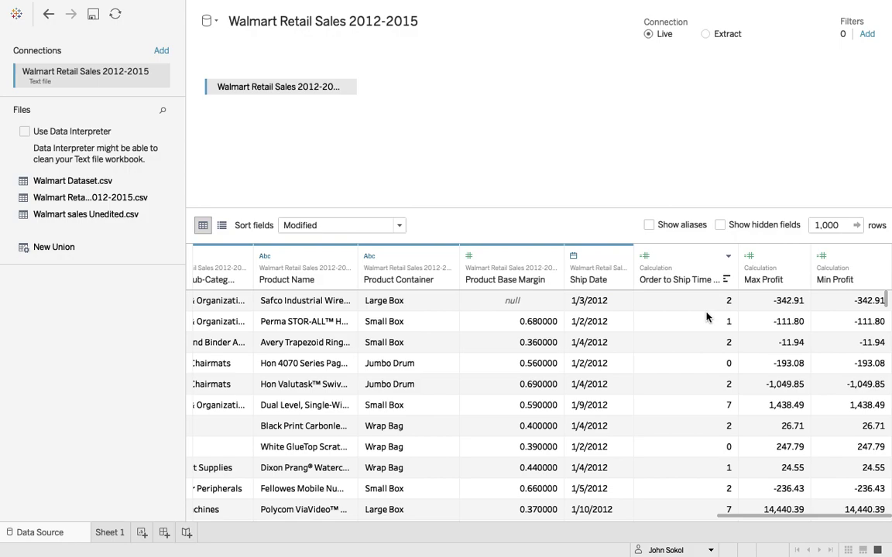
scroll(613, 323, "left", 15)
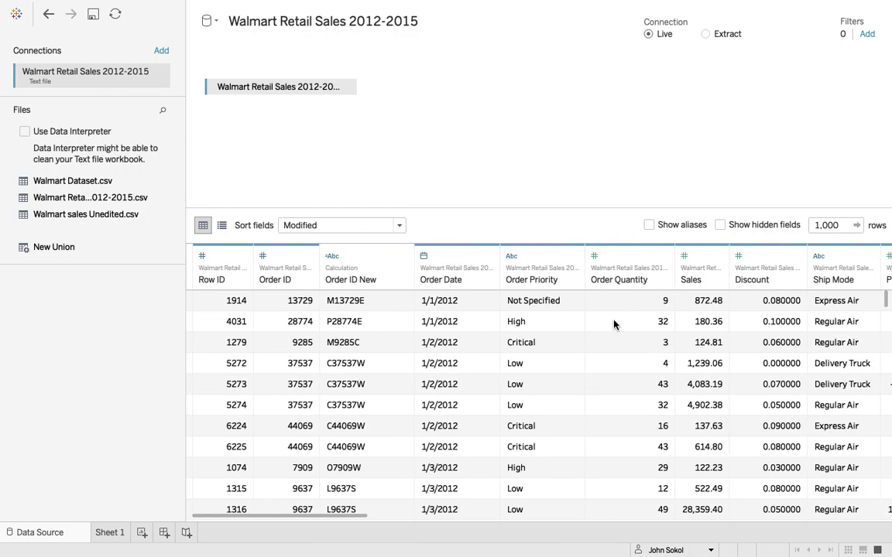
scroll(351, 289, "up", 1)
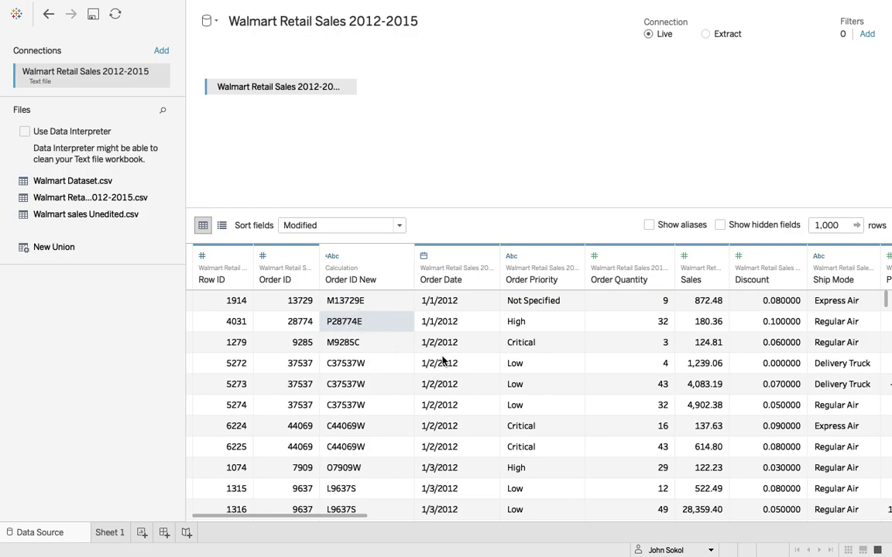
scroll(442, 362, "right", 3)
scroll(441, 348, "left", 3)
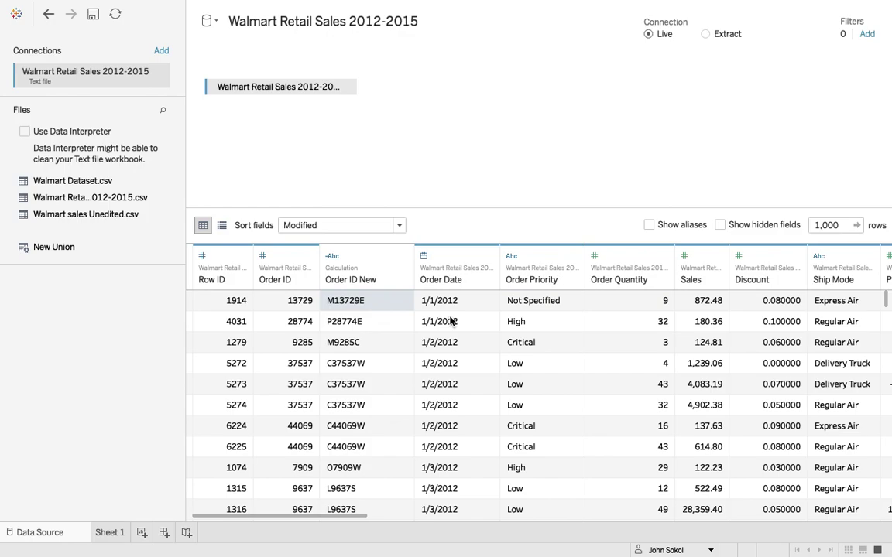
scroll(530, 329, "right", 15)
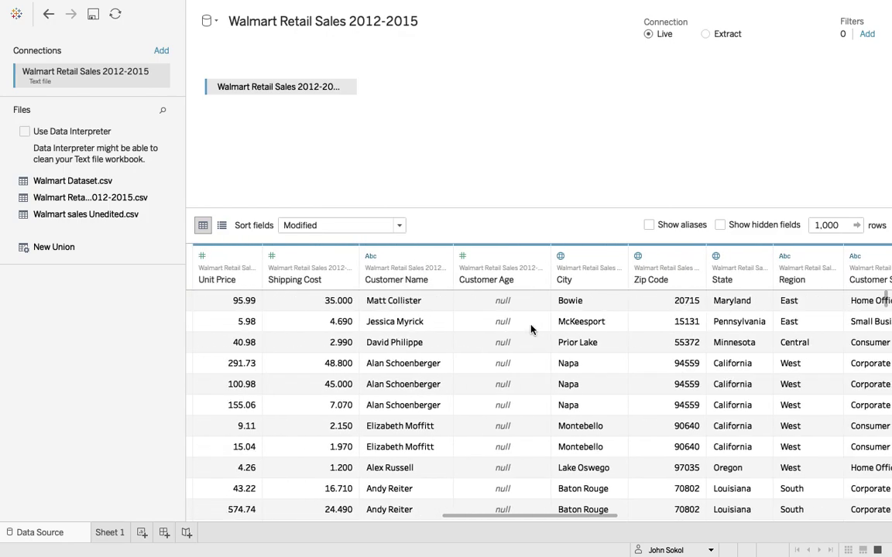
scroll(821, 283, "left", 20)
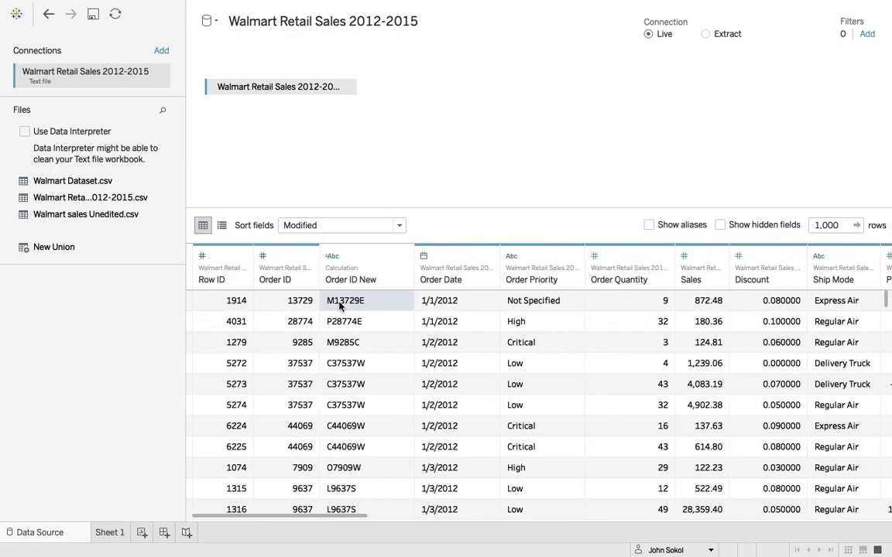
scroll(360, 428, "down", 5)
scroll(360, 430, "up", 5)
scroll(633, 446, "right", 2)
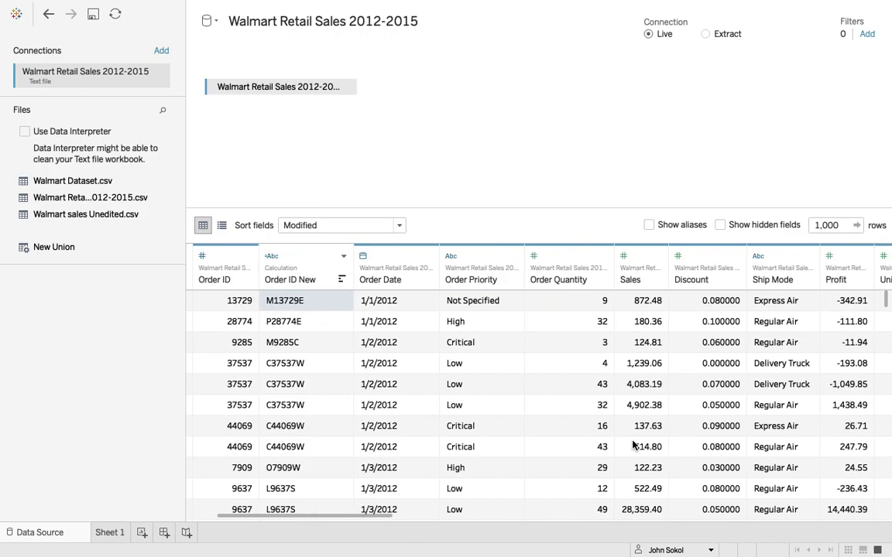
scroll(633, 446, "right", 5)
scroll(633, 446, "left", 5)
Step: Create a calculated field from the Profit column and name it Profit Categories
scroll(633, 446, "right", 2)
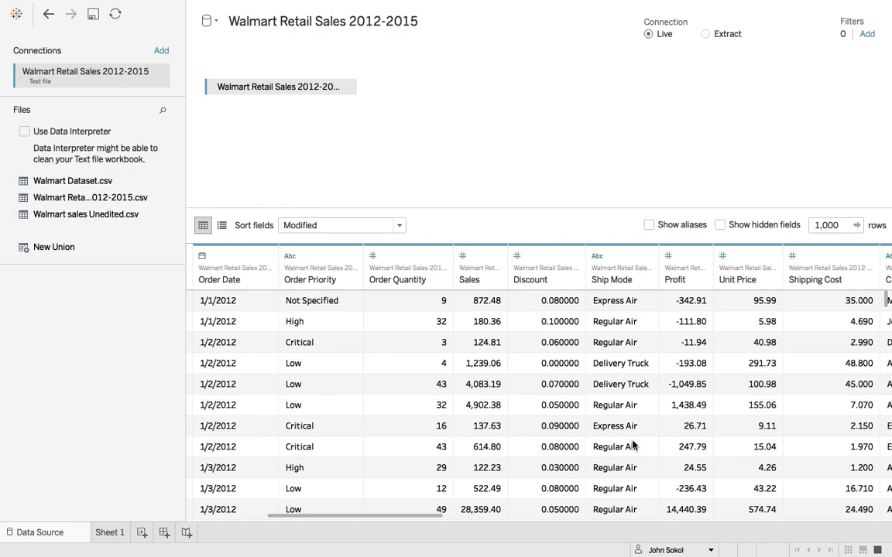
left_click(681, 301)
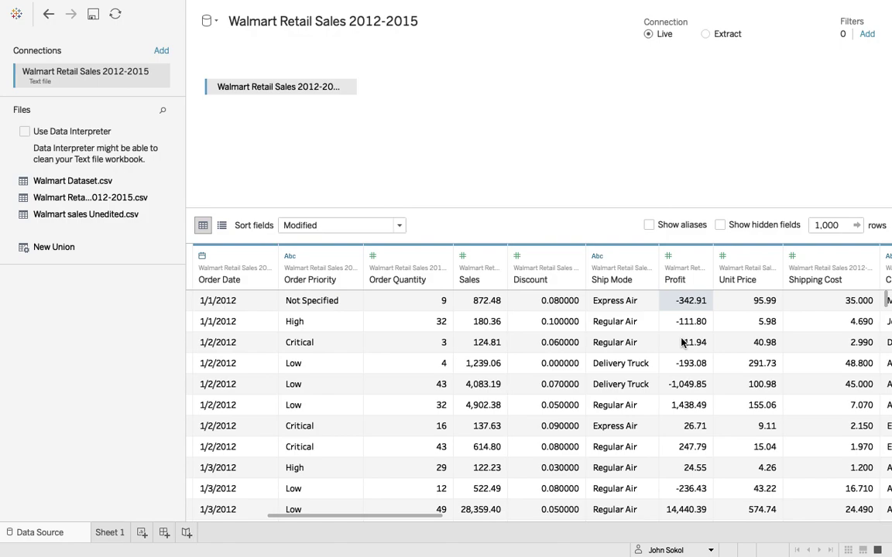
left_click(703, 256)
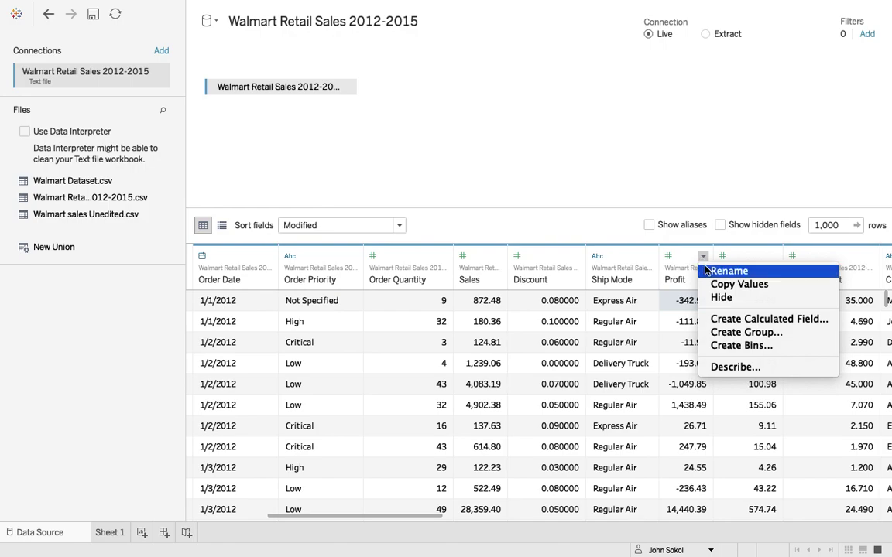
left_click(720, 319)
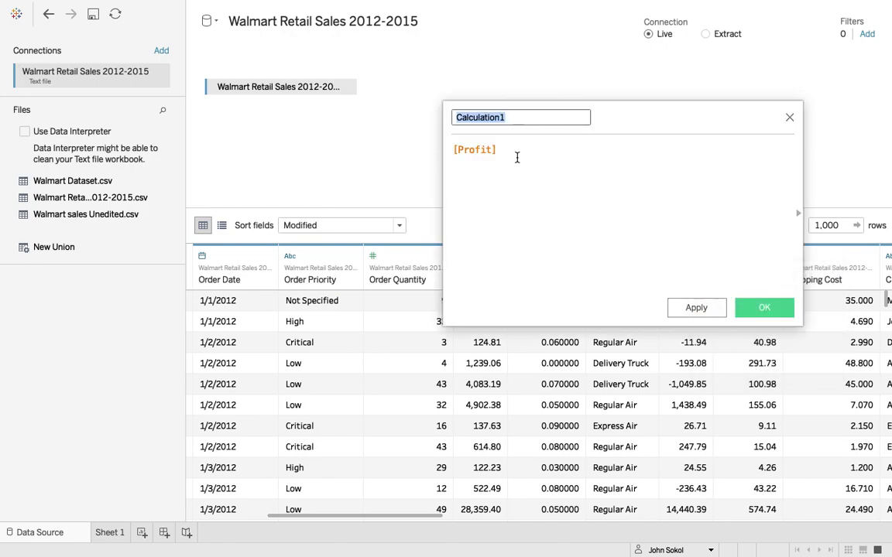
key("BackSpace")
type("Prof")
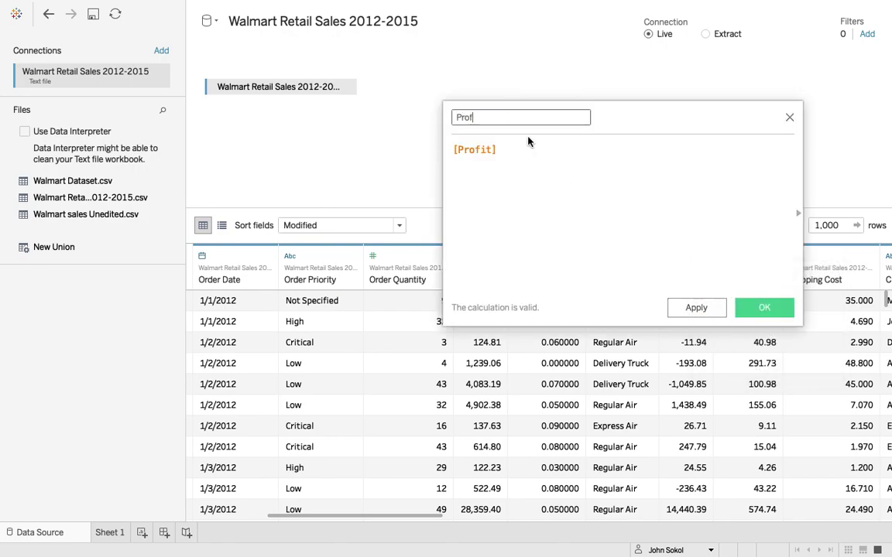
type("it Categories")
Step: Replace the prefilled Profit Categories formula with the start of an IF statement on [Profit]
left_click_drag(505, 158, 455, 150)
key("BackSpace")
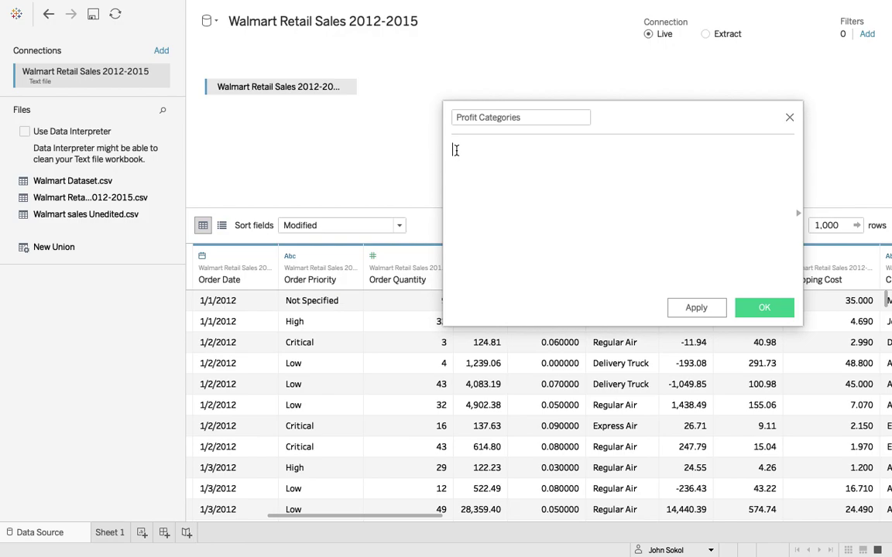
type("if")
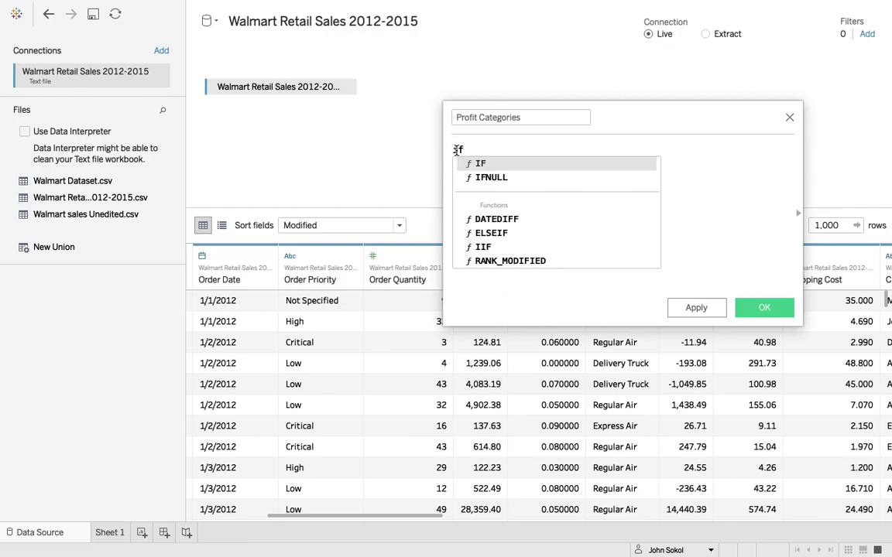
key("Return")
left_click_drag(603, 129, 455, 148)
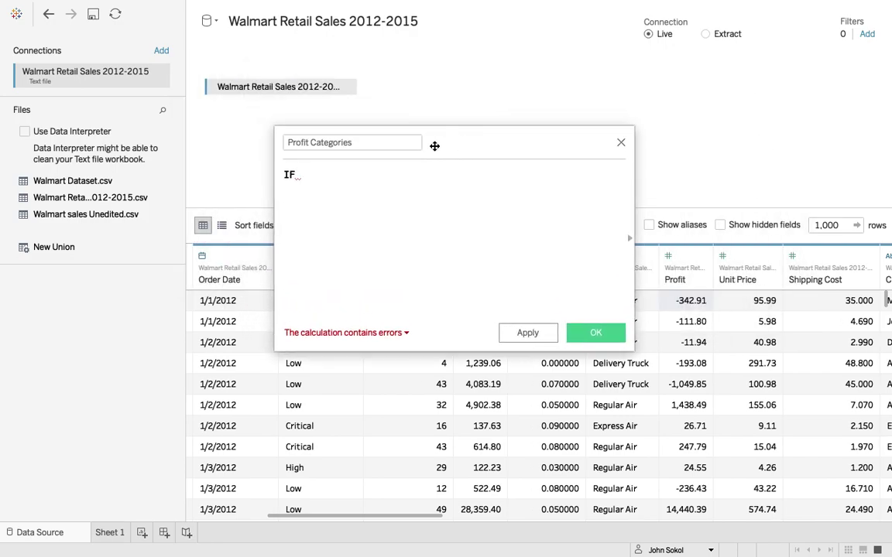
type("pro")
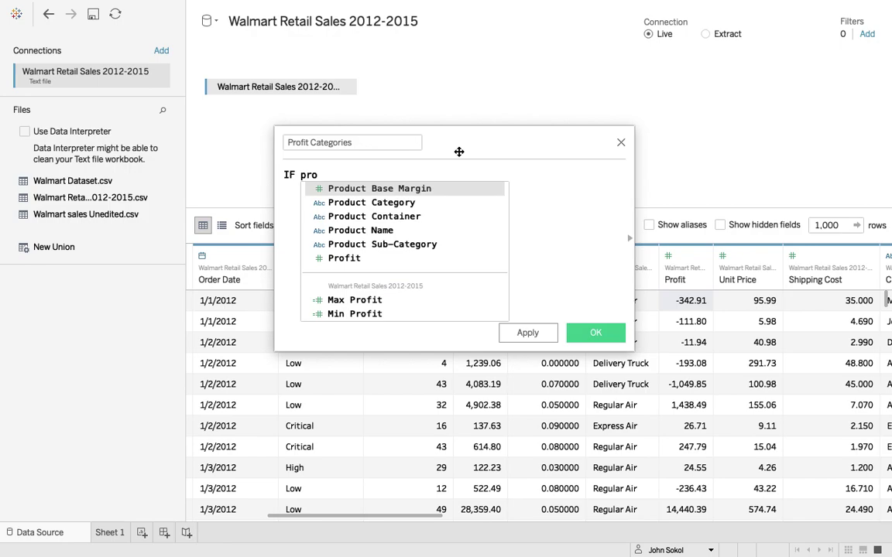
key("Down")
key("Down")
key("Down")
key("Down")
key("Down")
key("Return")
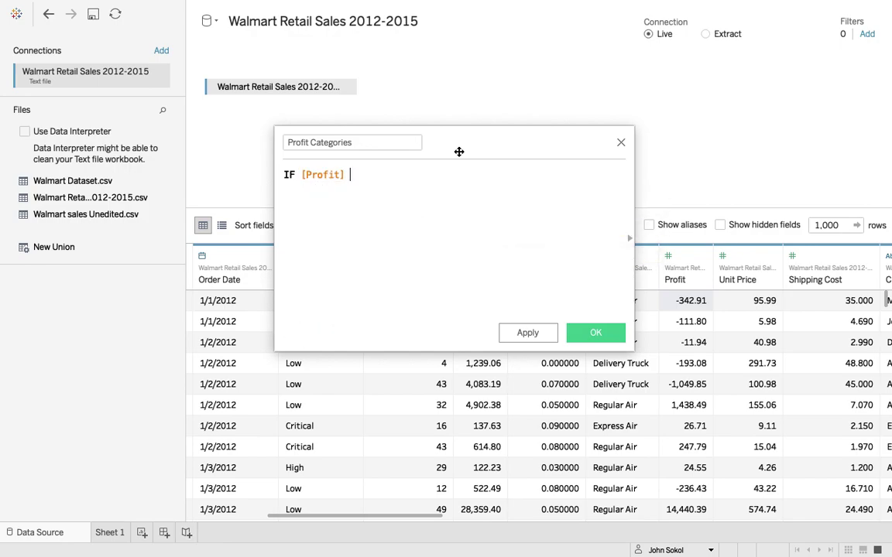
Step: Complete the first IF condition with < 0 THEN 'Negative Profit'
type("<")
type(" 500")
key("BackSpace")
key("BackSpace")
key("BackSpace")
type("0 th")
key("Return")
type("'Neg")
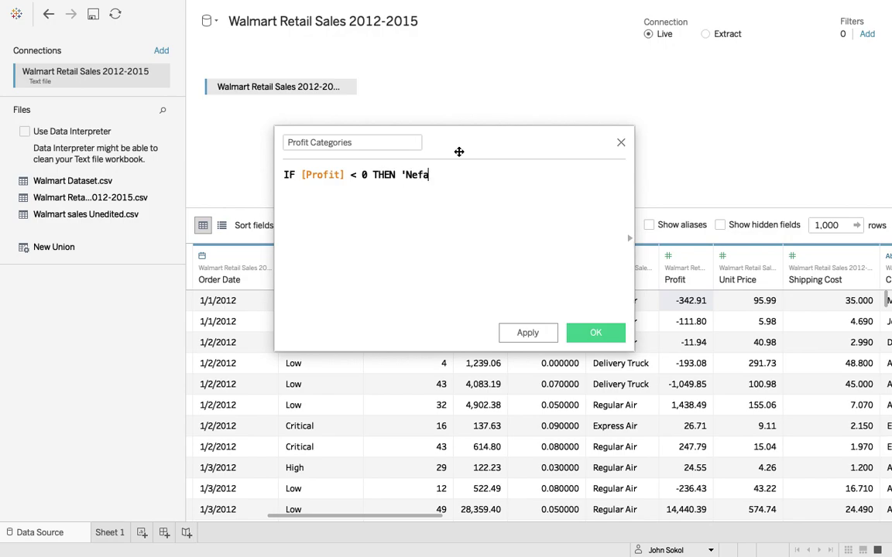
type("ative Profit'")
Step: Start a second branch on a new line of the formula with ELSEIF [Profit]
key("Return")
type("El")
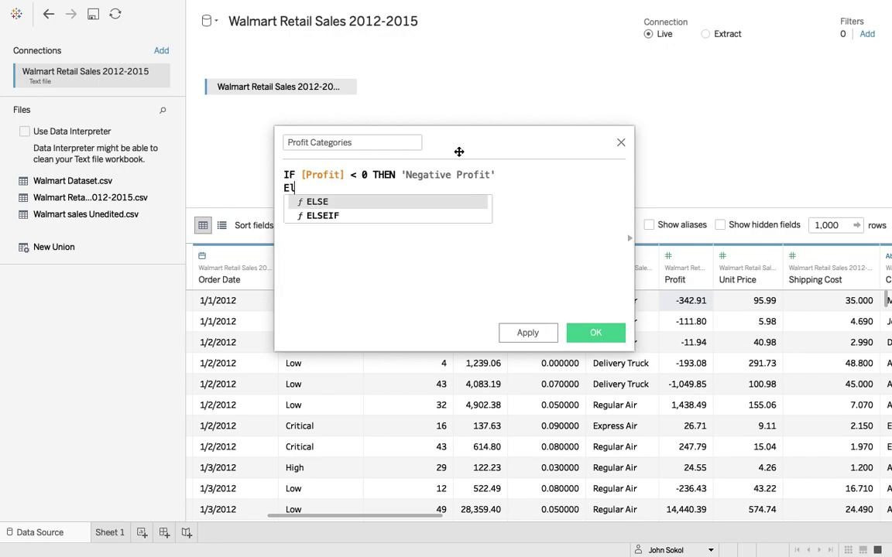
key("Down")
key("Return")
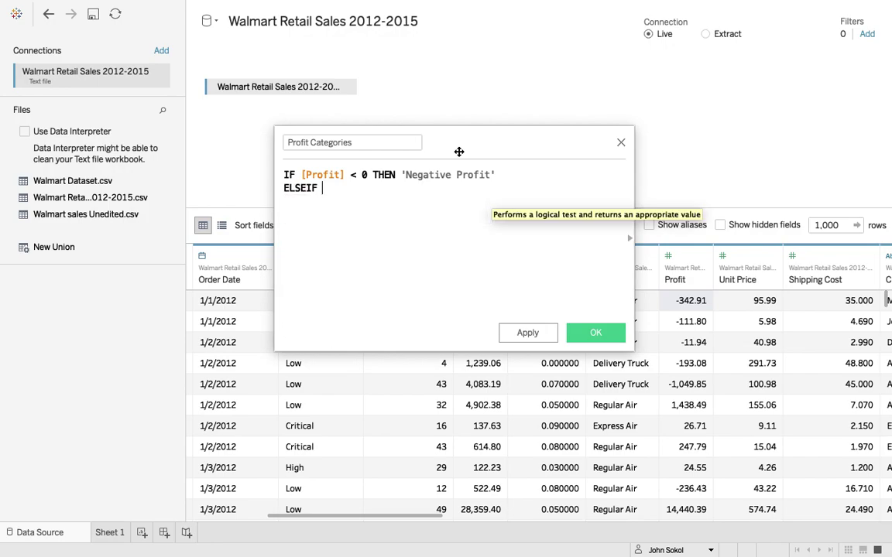
type("pro")
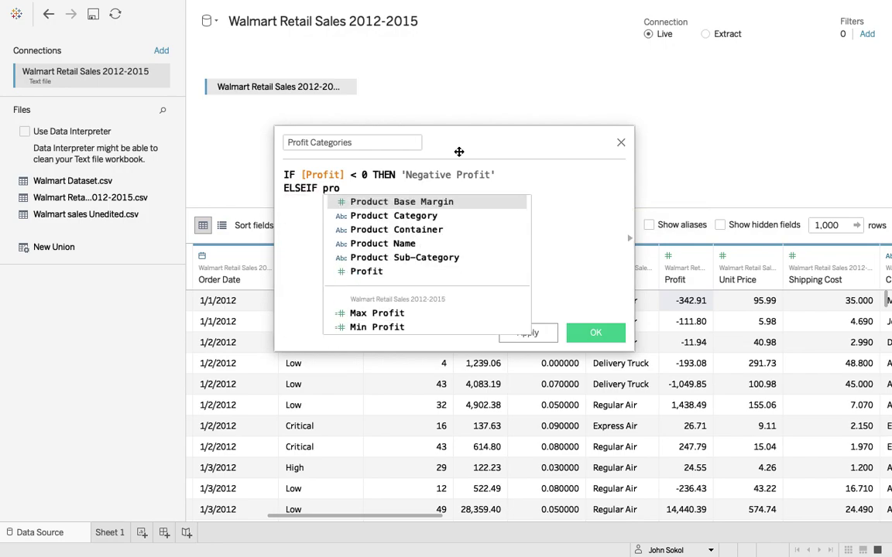
key("Down")
key("Down")
key("Down")
key("Down")
key("Down")
key("Return")
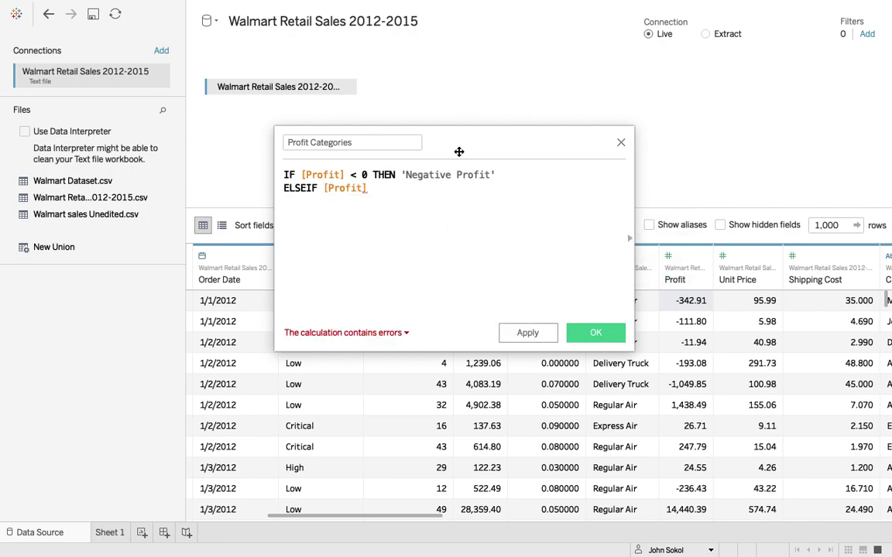
Step: Complete the second branch's condition and result with > 0 AND [Profit] < 500 THEN 'Moderate Profit'
type("> 0 AND pro")
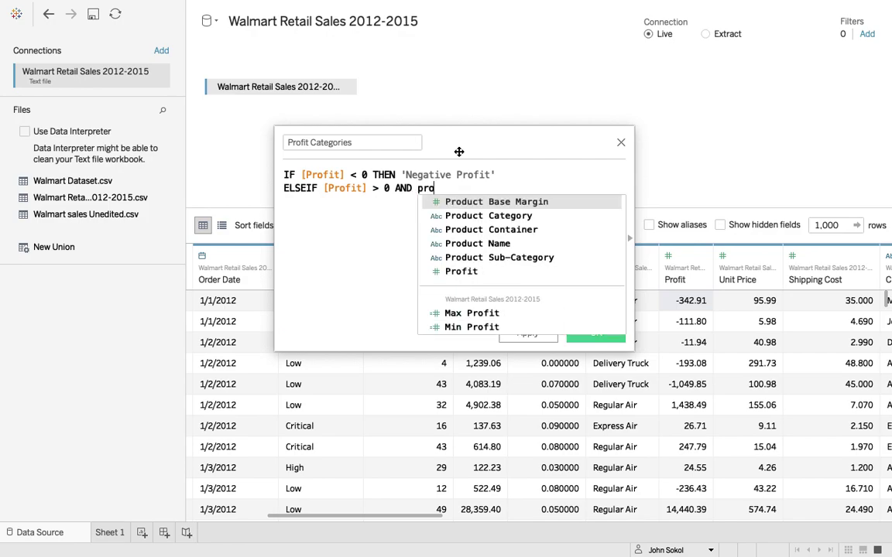
key("Down")
key("Down")
key("Down")
key("Down")
key("Down")
key("Return")
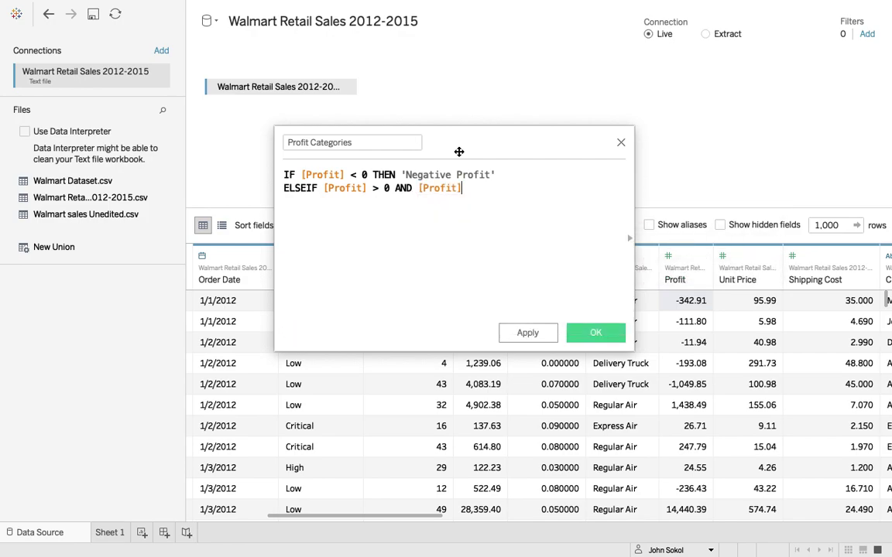
type("< 500 THEN")
key("Return")
type("'M")
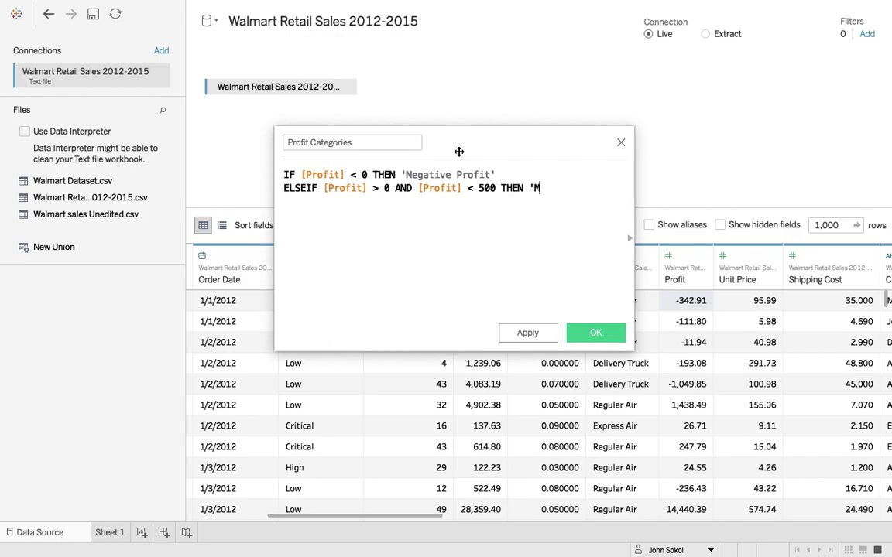
type("oderate Profit'")
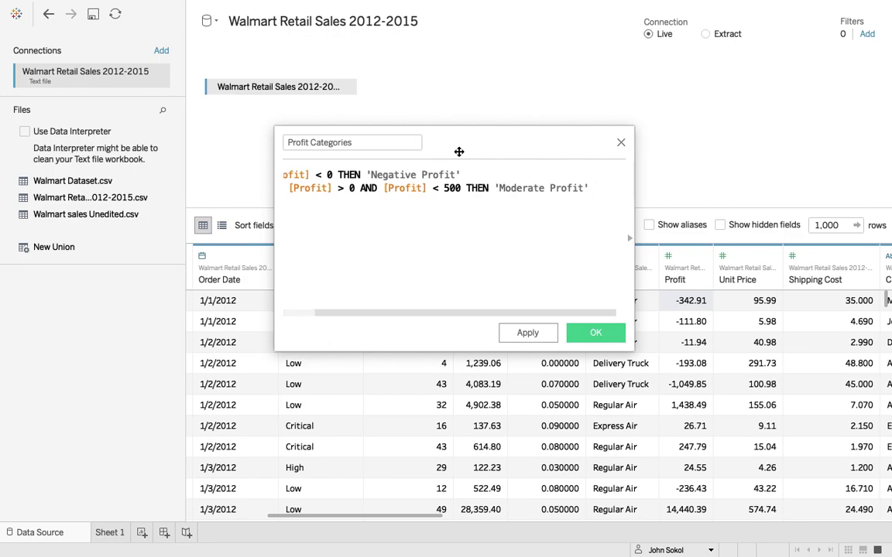
Step: Add another ELSEIF [Profit] branch below the 'Moderate Profit' line
key("Return")
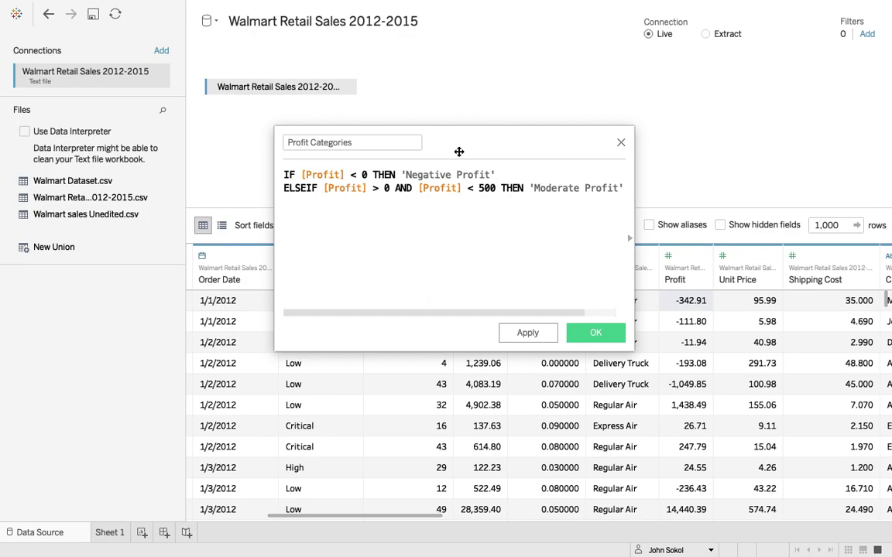
type("el")
key("Return")
type("I")
key("Return")
type("pro")
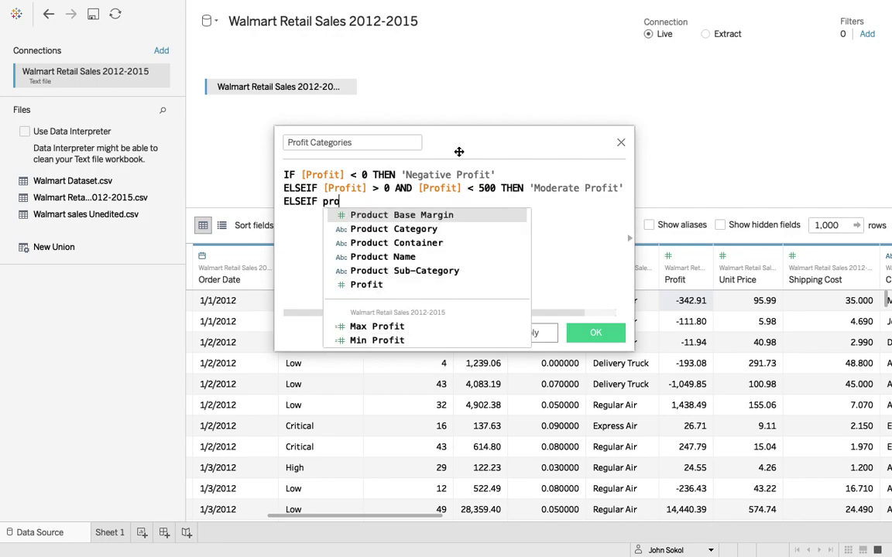
key("Down")
key("Down")
key("Down")
key("Down")
key("Down")
key("Return")
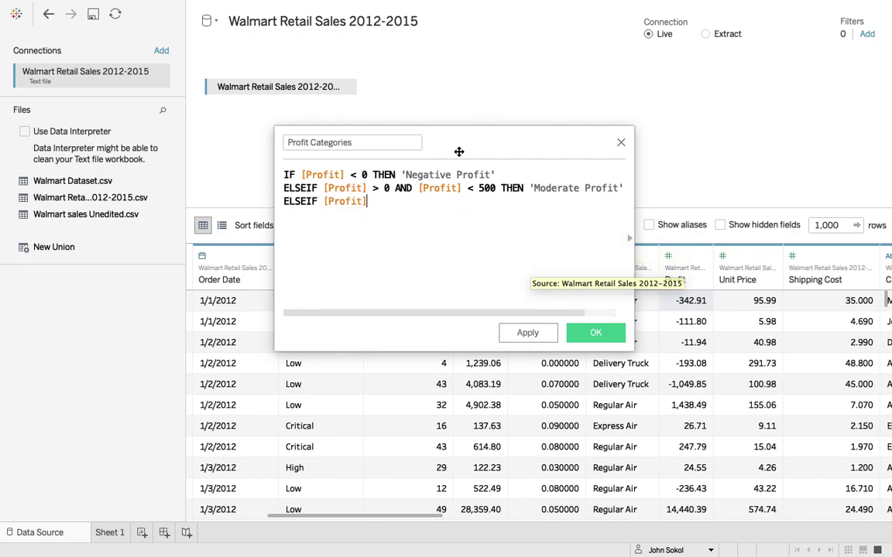
Step: Complete the third branch with >= 500 THEN 'High Profit' and close the statement with END on its own line
type(">")
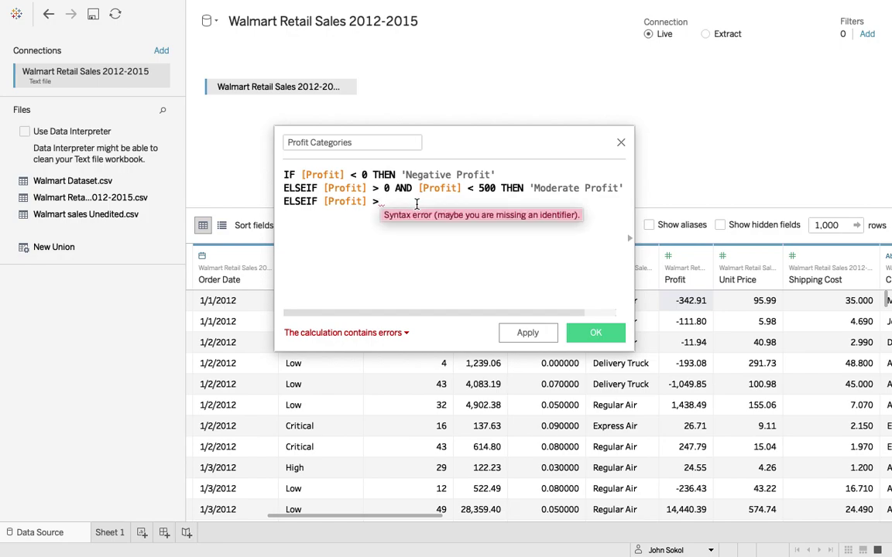
type("=")
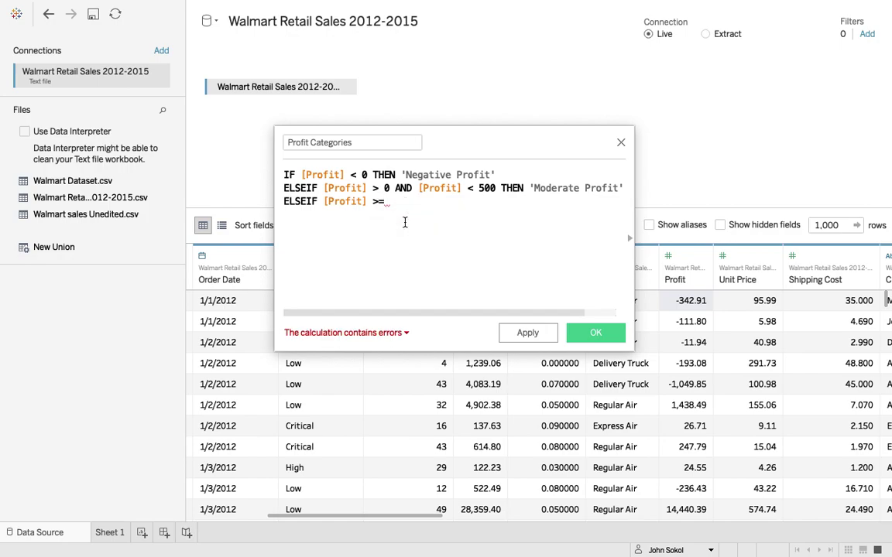
type(" 500")
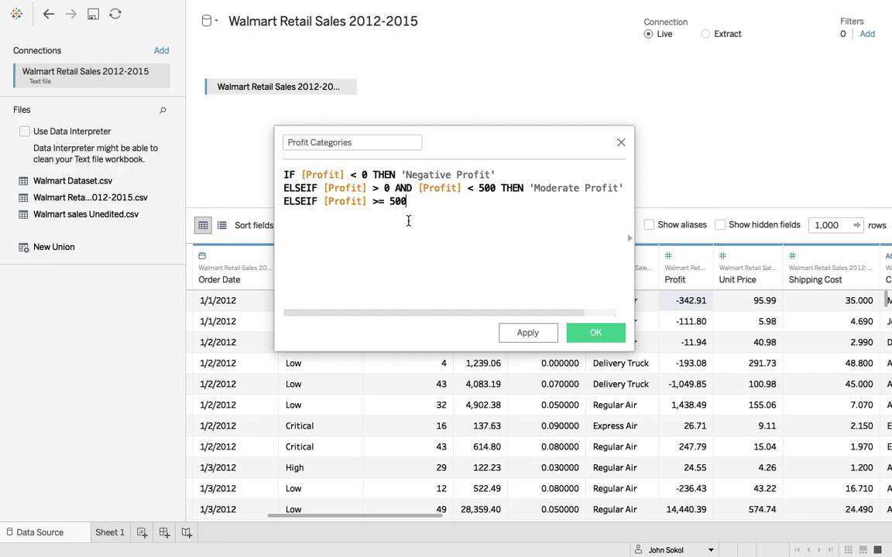
type(" th")
key("Return")
type("'Hi")
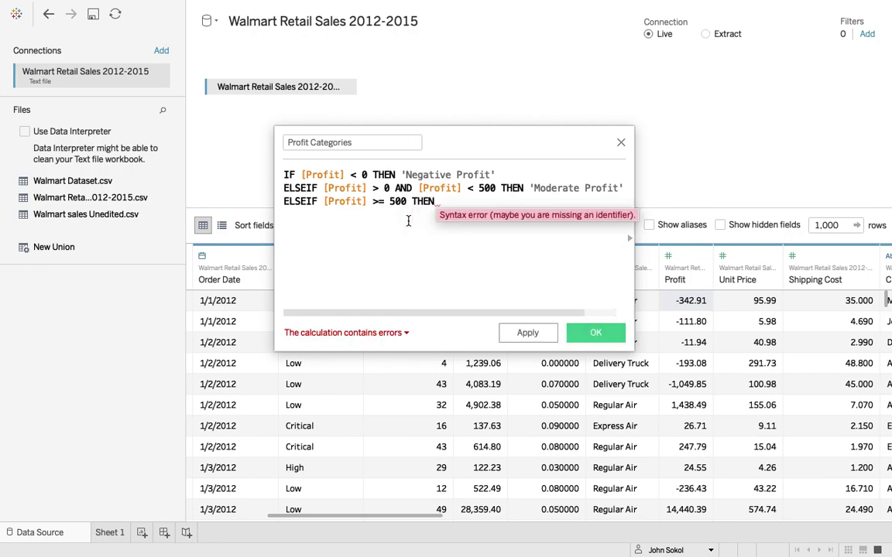
type("gh Profit'")
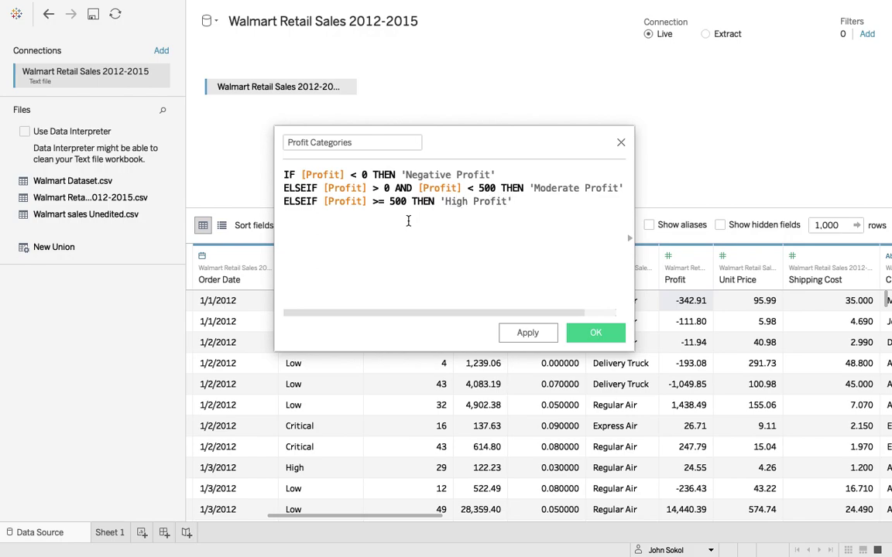
key("Return")
type("en")
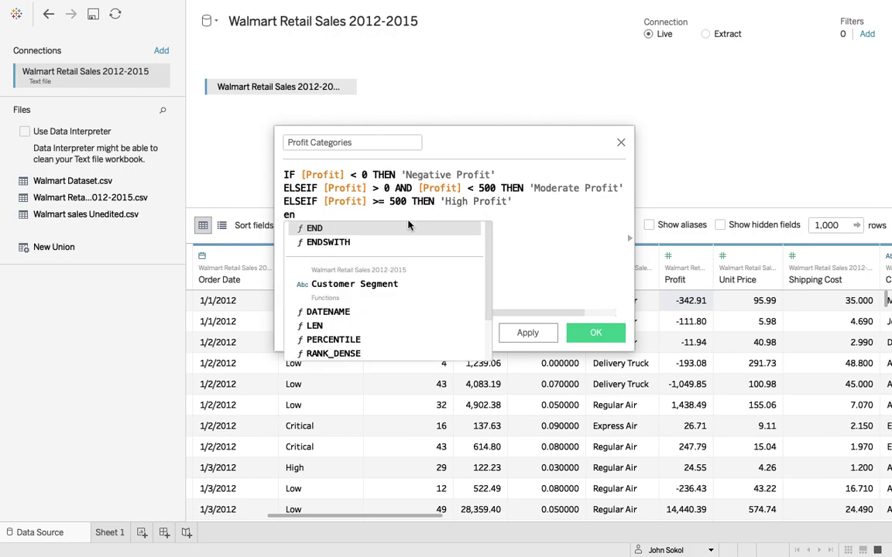
key("Return")
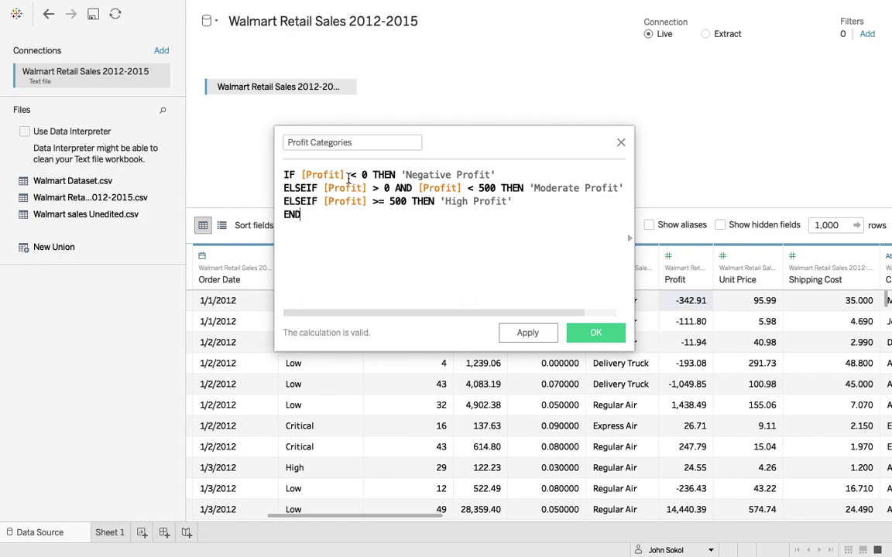
Step: Review the IF and ELSEIF conditions of the Profit Categories formula line by line
left_click_drag(304, 176, 368, 177)
left_click(371, 175)
left_click_drag(290, 188, 324, 192)
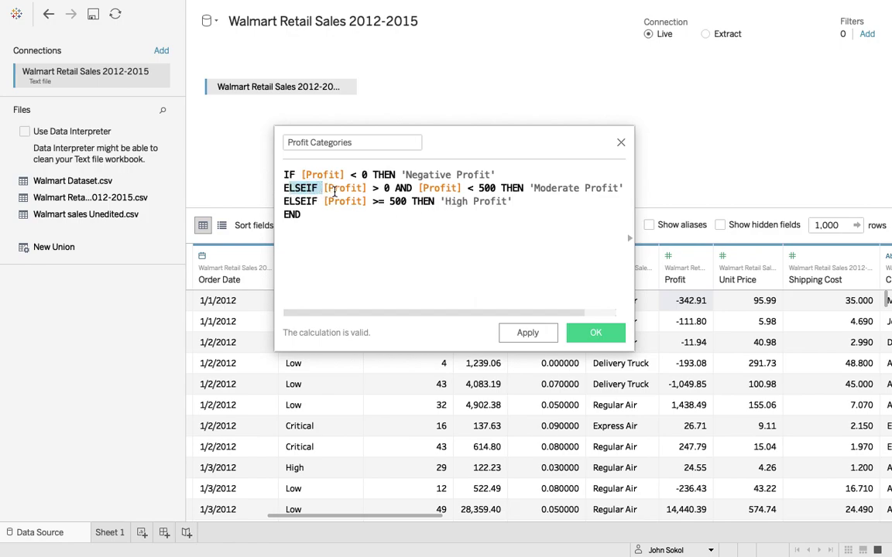
left_click(324, 192)
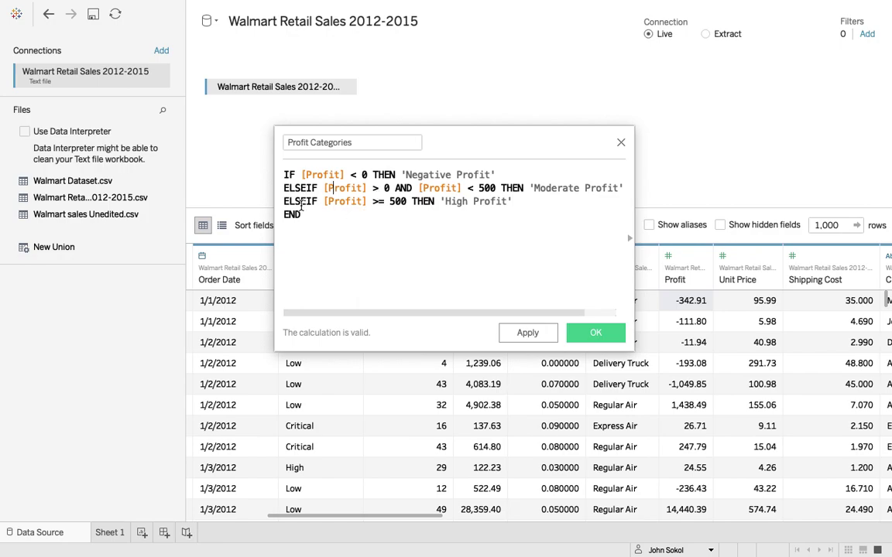
left_click_drag(300, 202, 387, 203)
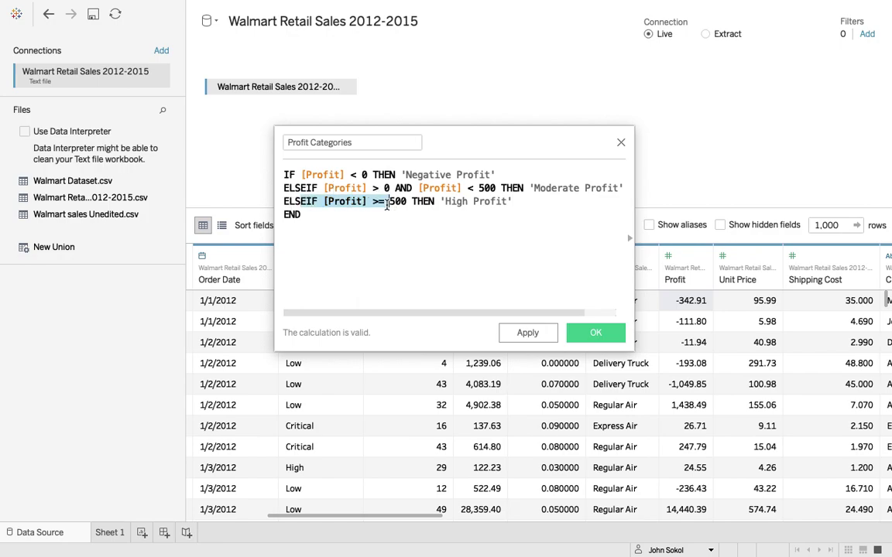
left_click(348, 221)
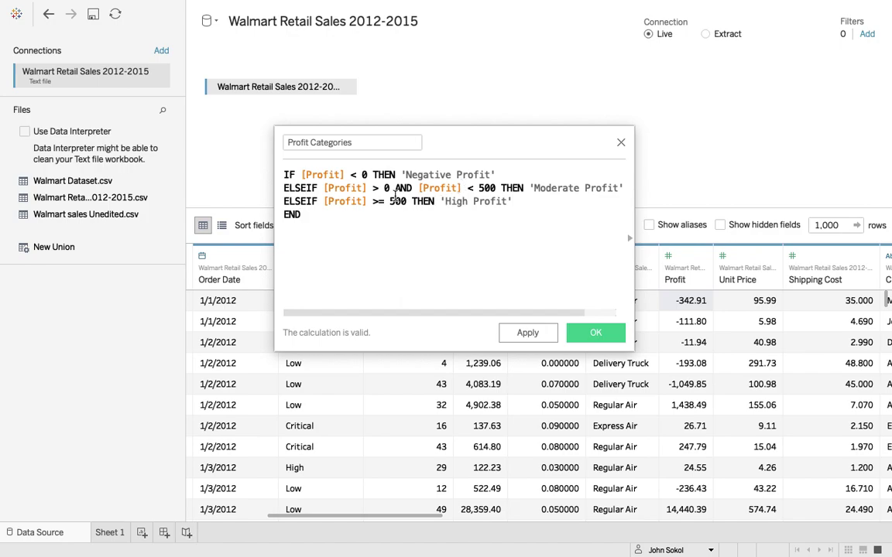
left_click(355, 175)
type("=")
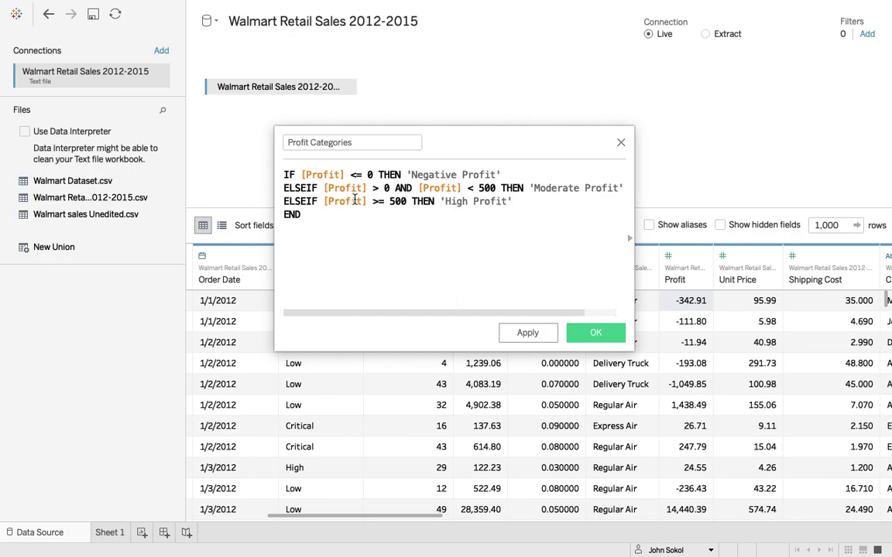
left_click(374, 211)
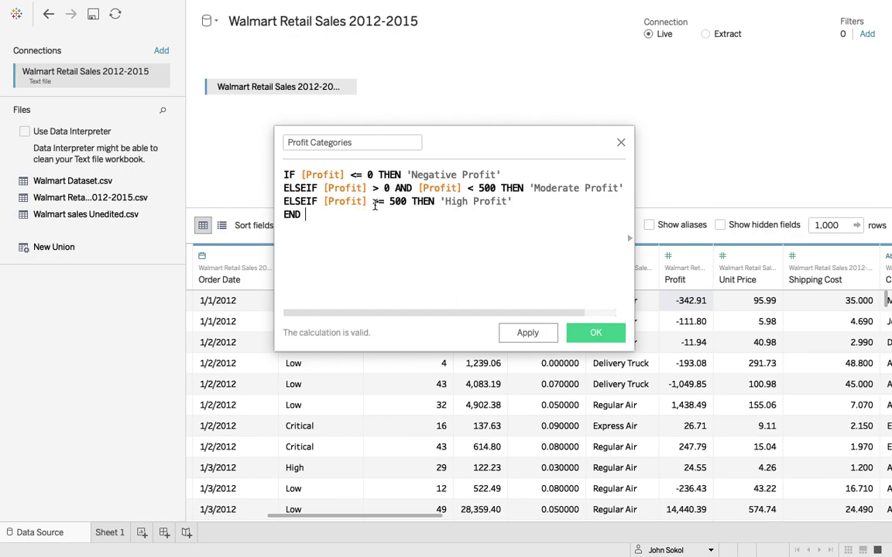
left_click(360, 175)
key("BackSpace")
Step: Change the lower bound of the 'Moderate Profit' condition to >= 0
left_click(380, 188)
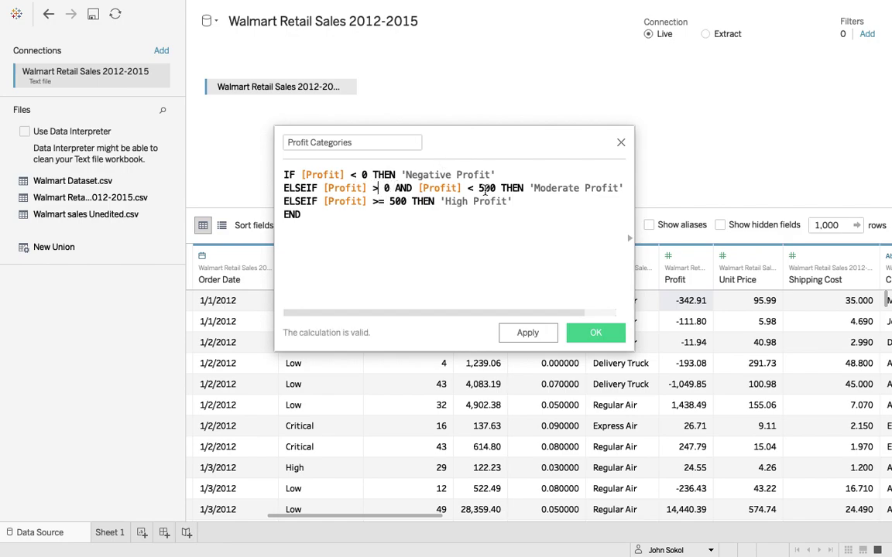
type("=")
left_click(490, 217)
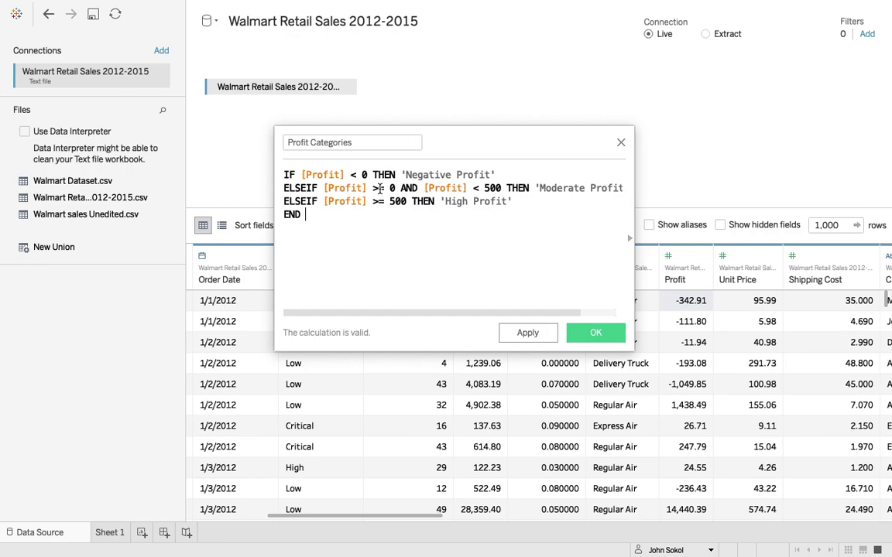
Step: Check the 'Moderate Profit' line, remove the trailing space after END and save the Profit Categories field
left_click_drag(372, 188, 611, 188)
left_click(580, 203)
left_click(421, 222)
key("BackSpace")
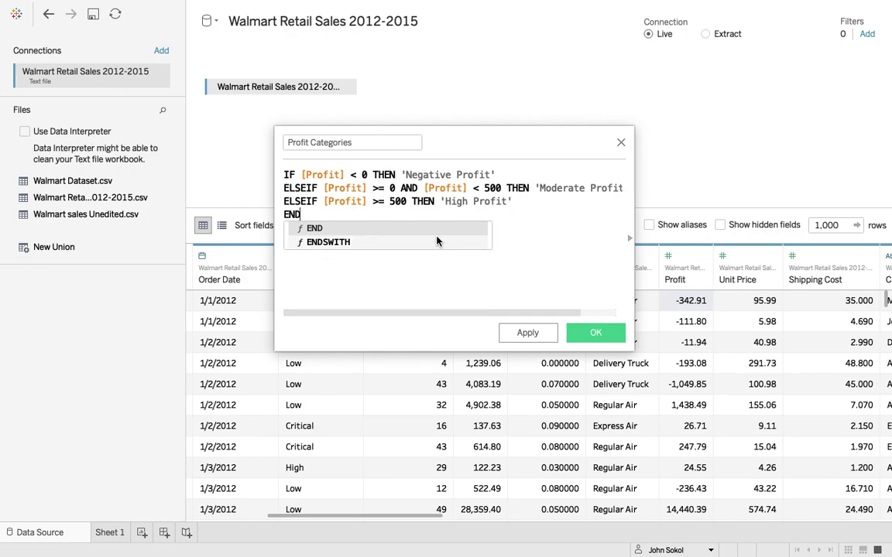
left_click(589, 338)
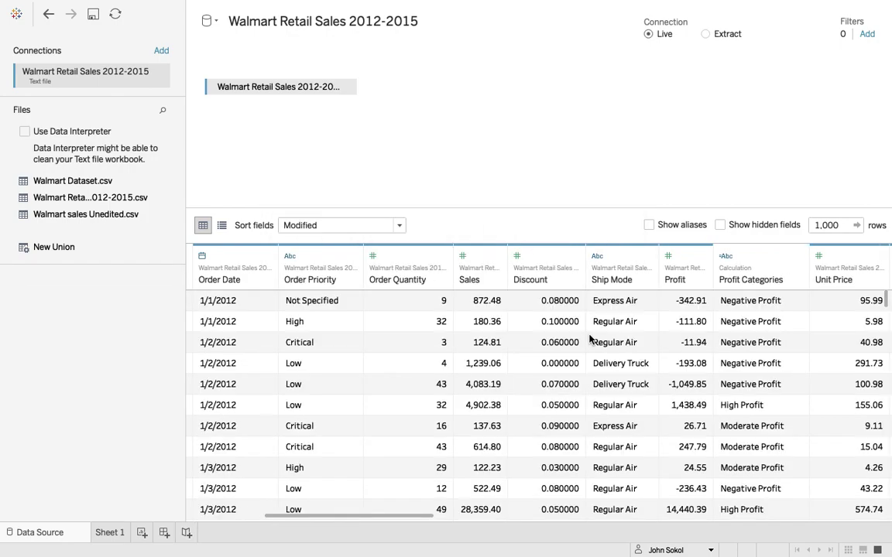
Step: Examine the Profit Categories values in the data grid and compare them with the Profit column
scroll(593, 346, "right", 2)
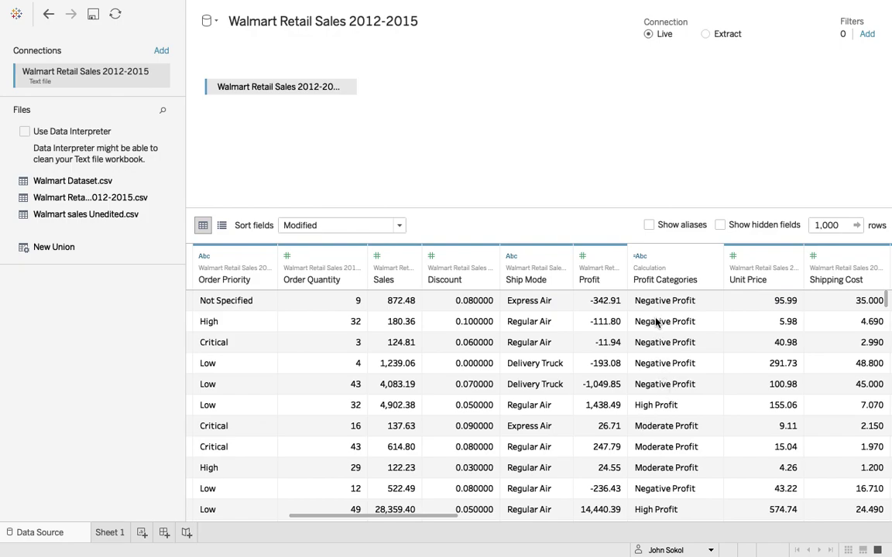
scroll(656, 320, "down", 5)
scroll(655, 321, "left", 2)
scroll(656, 321, "right", 2)
scroll(656, 320, "up", 1)
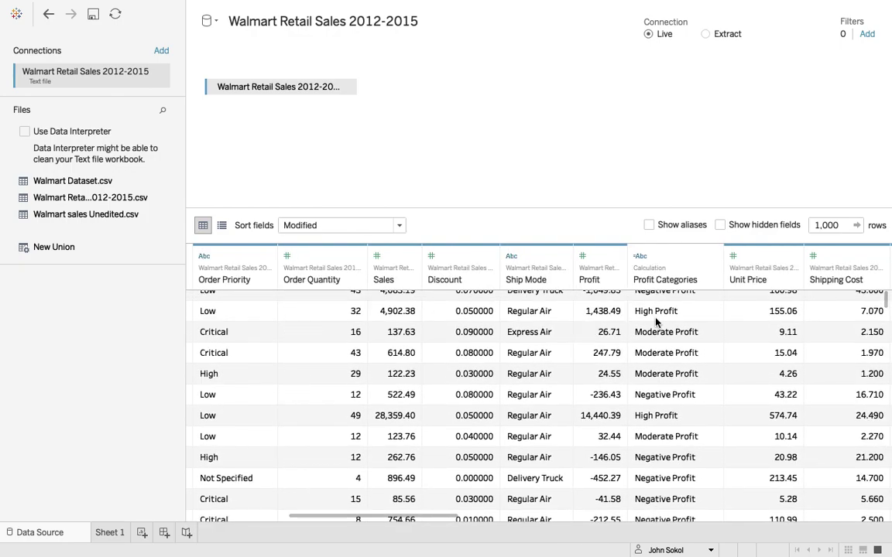
scroll(654, 425, "down", 1)
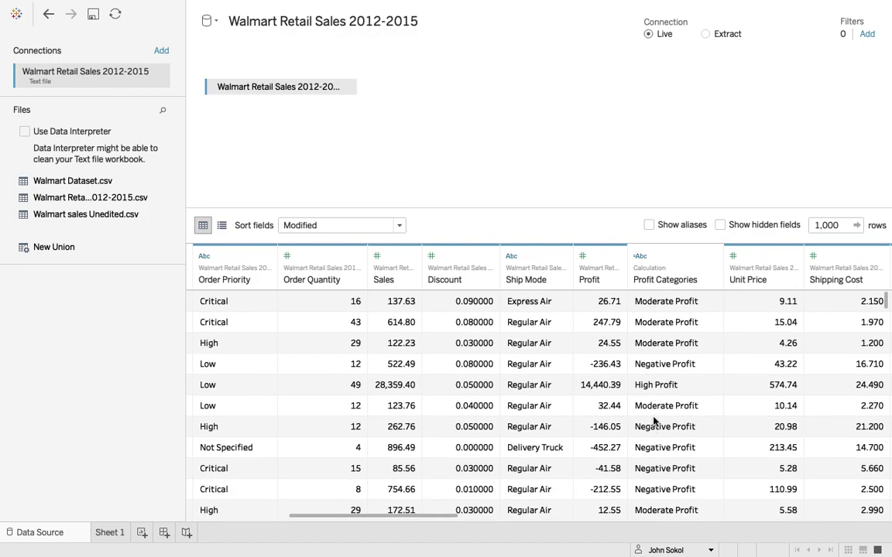
scroll(654, 423, "down", 5)
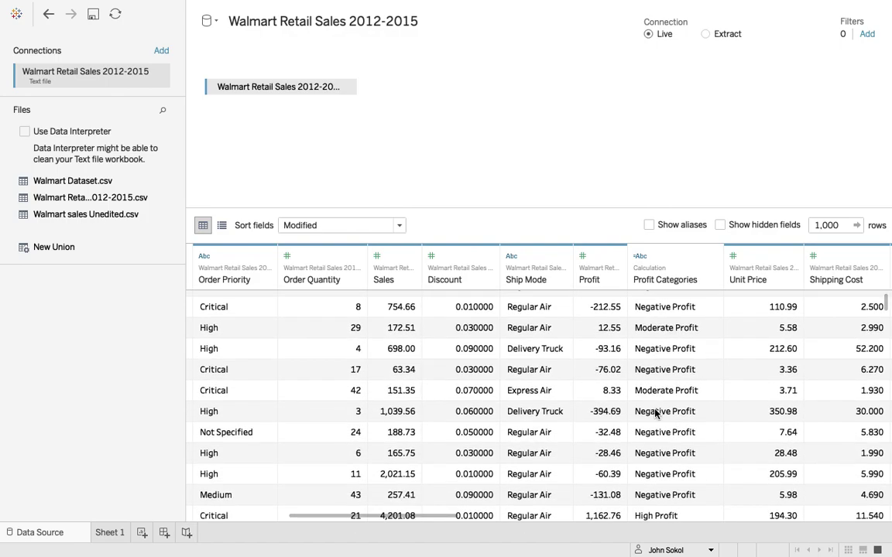
scroll(654, 414, "right", 2)
scroll(654, 414, "up", 5)
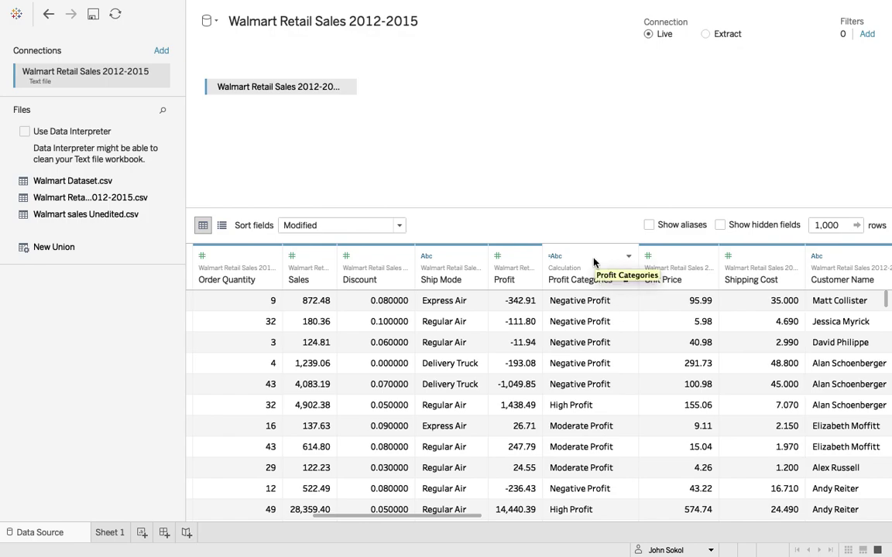
Step: Open the Profit Categories calculation for editing, show the function reference and search it for "if" to find the IF entry
left_click(628, 256)
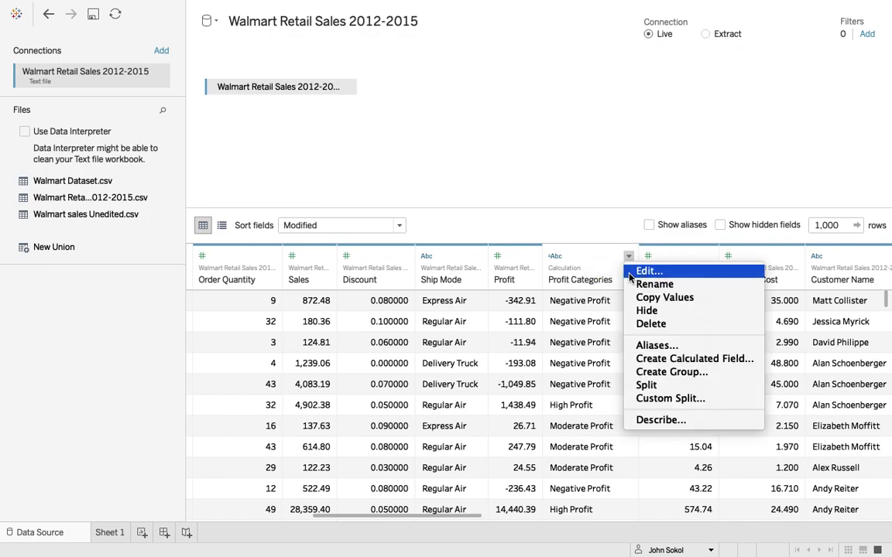
left_click(629, 274)
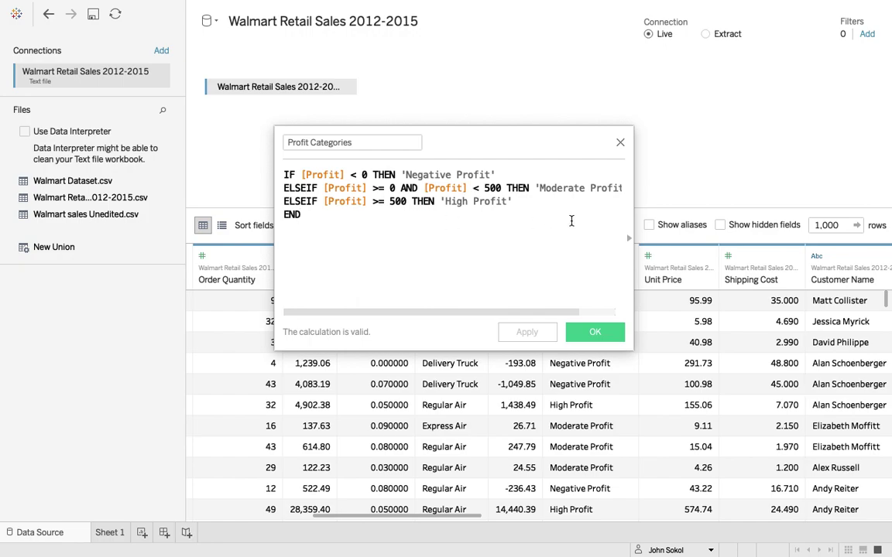
left_click(628, 243)
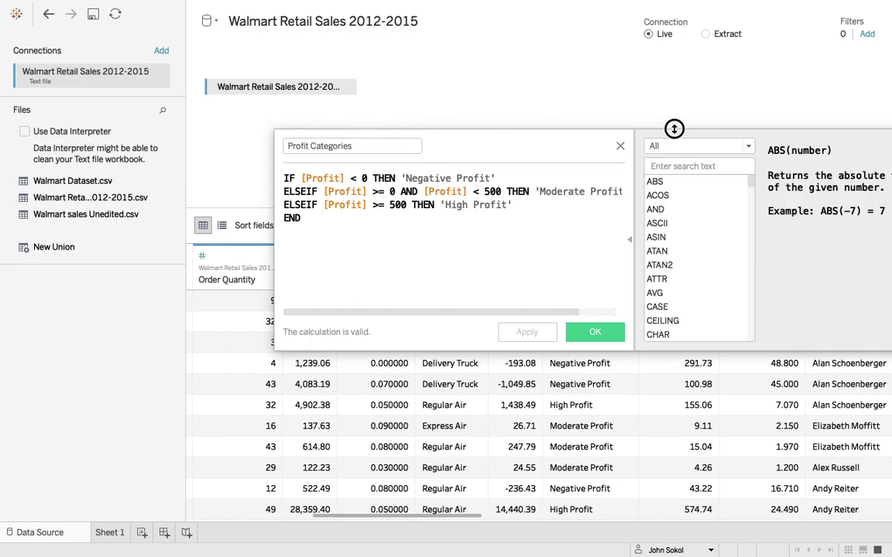
left_click_drag(583, 135, 420, 129)
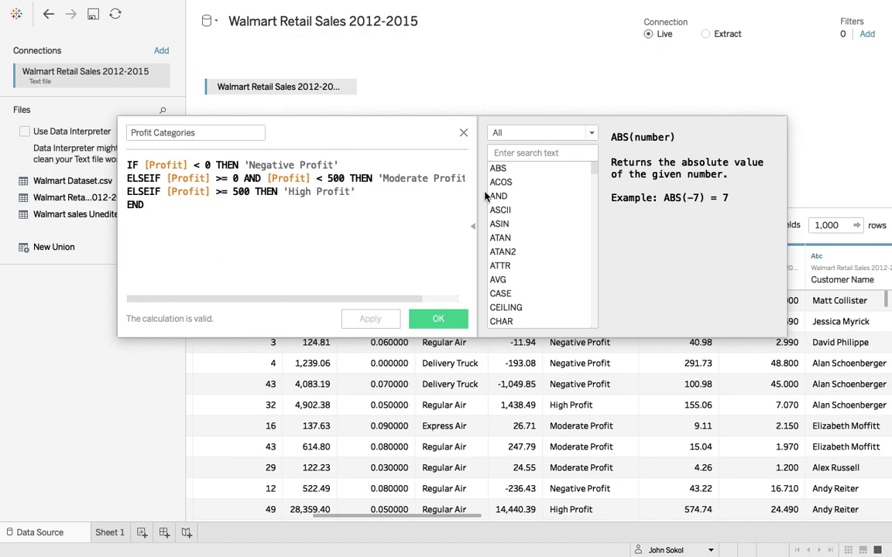
left_click(521, 148)
type("if")
key("Down")
key("Down")
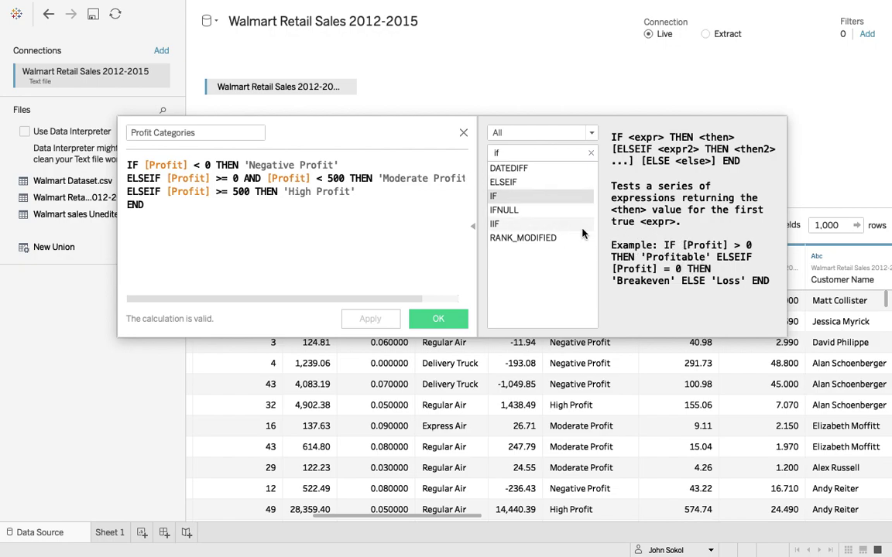
Step: Read the function reference entries for IFNULL, IIF, ELSEIF, DATEDIFF and IF
left_click(501, 210)
left_click(509, 223)
left_click(505, 209)
left_click(500, 196)
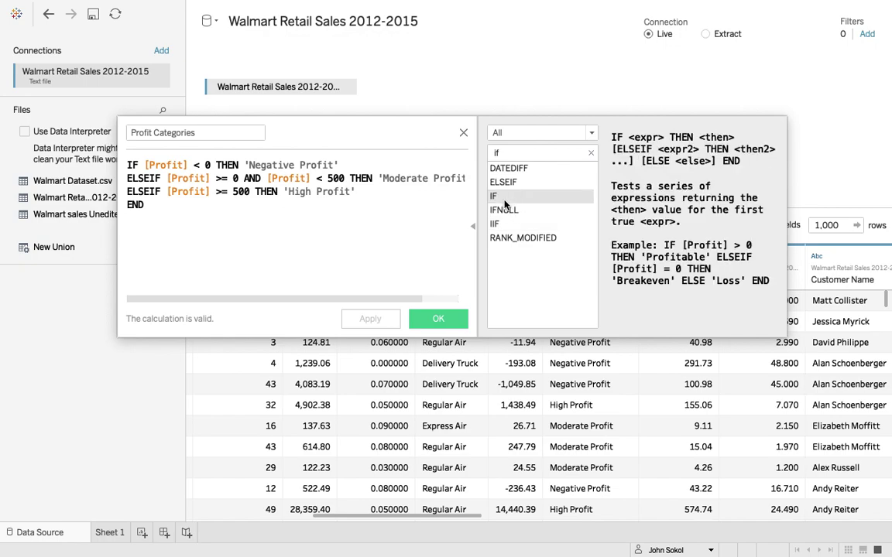
left_click(499, 183)
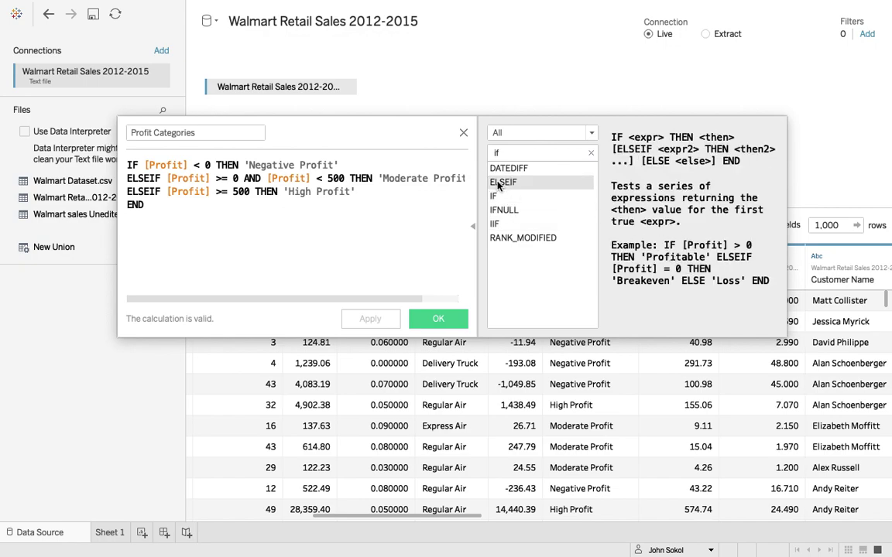
left_click(509, 168)
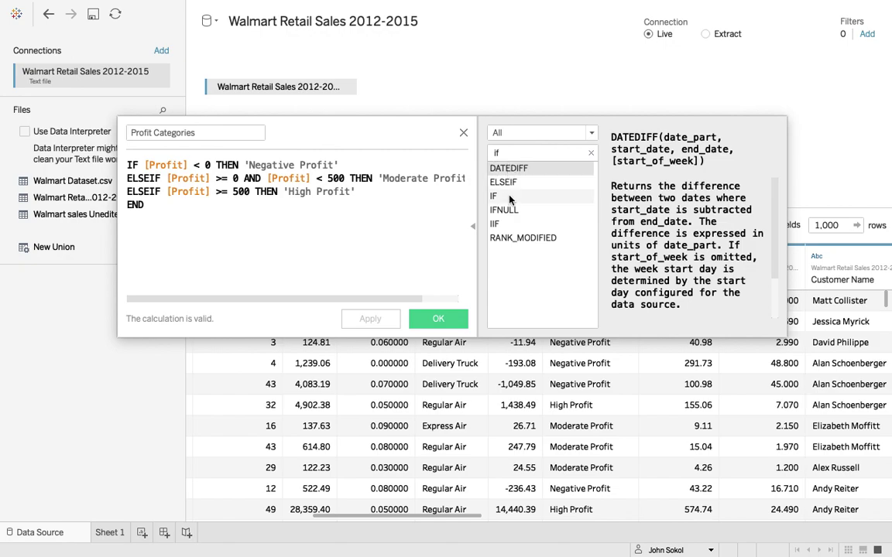
left_click(509, 197)
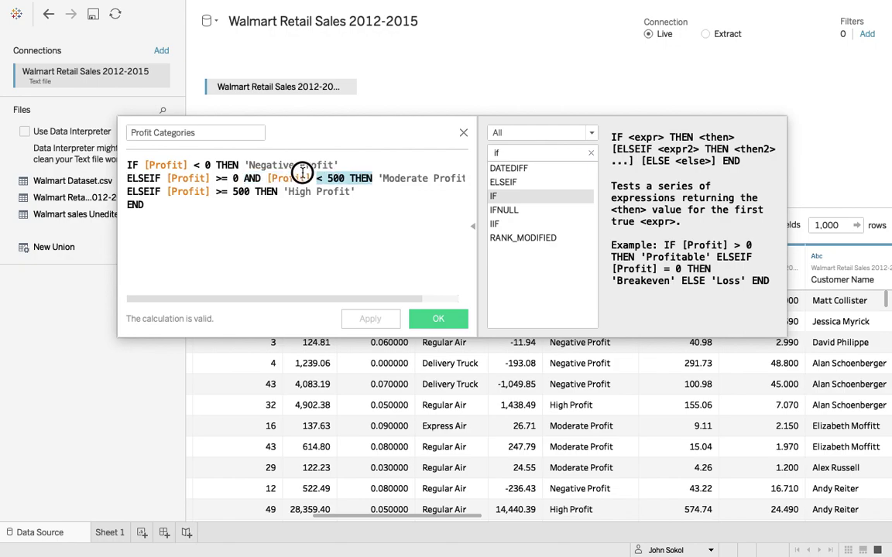
Step: Examine the 'Moderate Profit' line, focusing on the AND operator and the [Profit] reference on each side of it
left_click(283, 178)
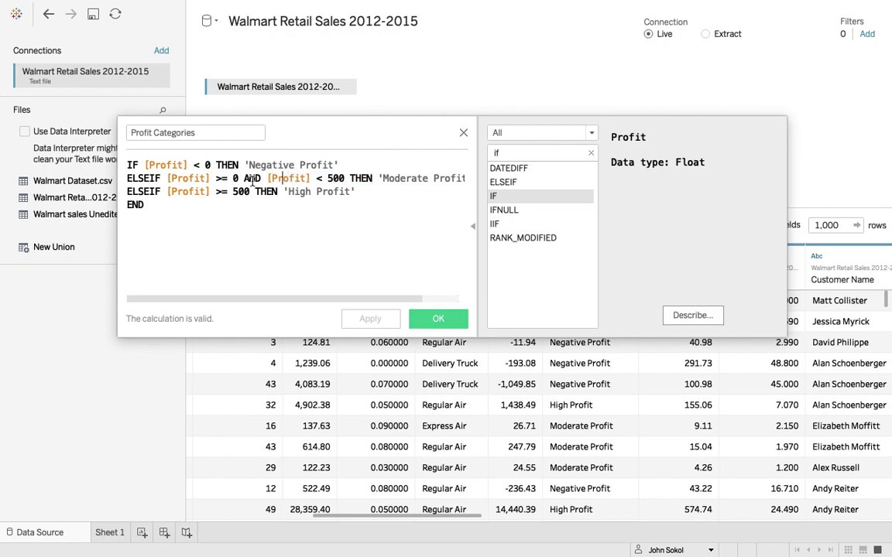
left_click_drag(245, 179, 264, 178)
left_click(264, 180)
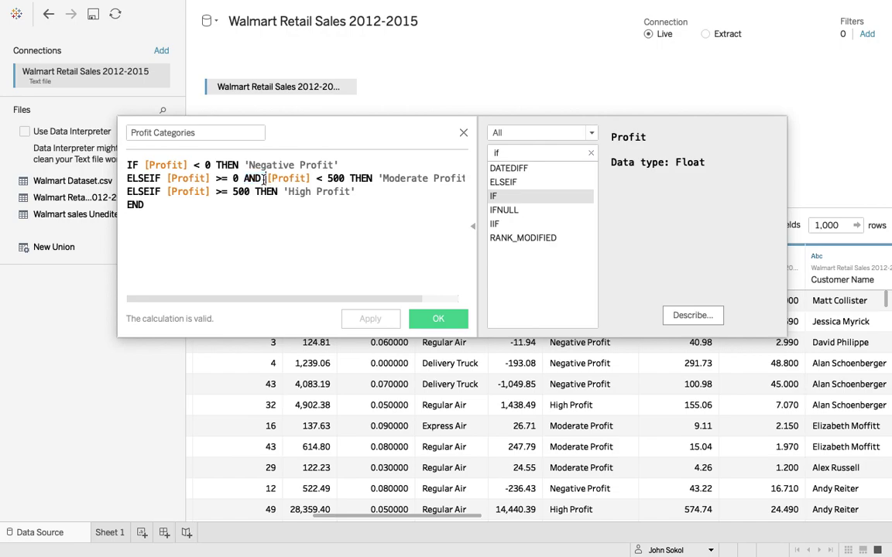
left_click(175, 178)
left_click_drag(167, 178, 210, 178)
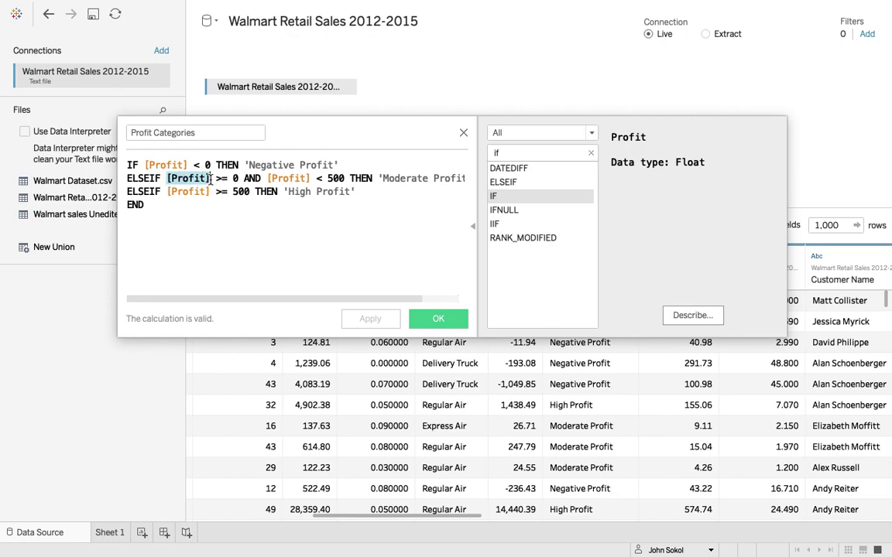
left_click(252, 179)
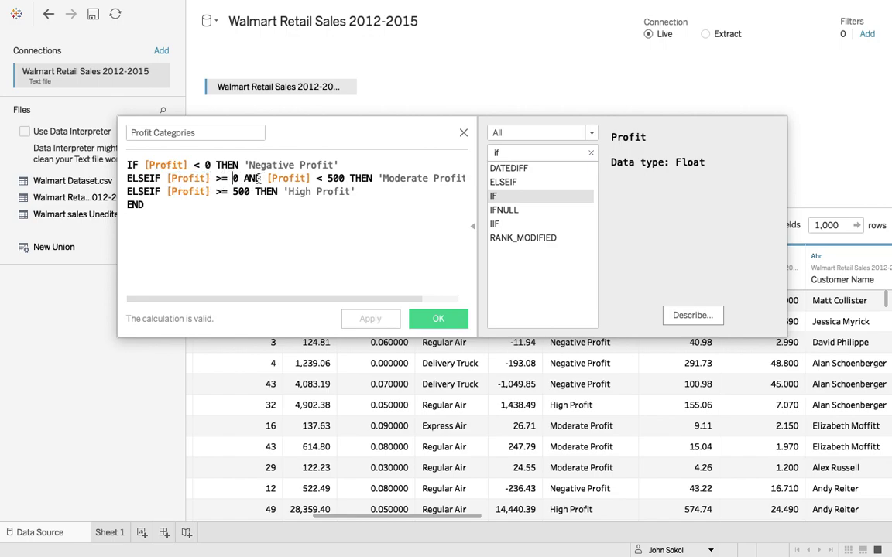
key("Left")
key("Left")
key("Left")
Step: Try the 'Moderate Profit' condition without the second [Profit] reference after AND, and put the reference back
left_click_drag(266, 178, 310, 178)
key("ctrl+c")
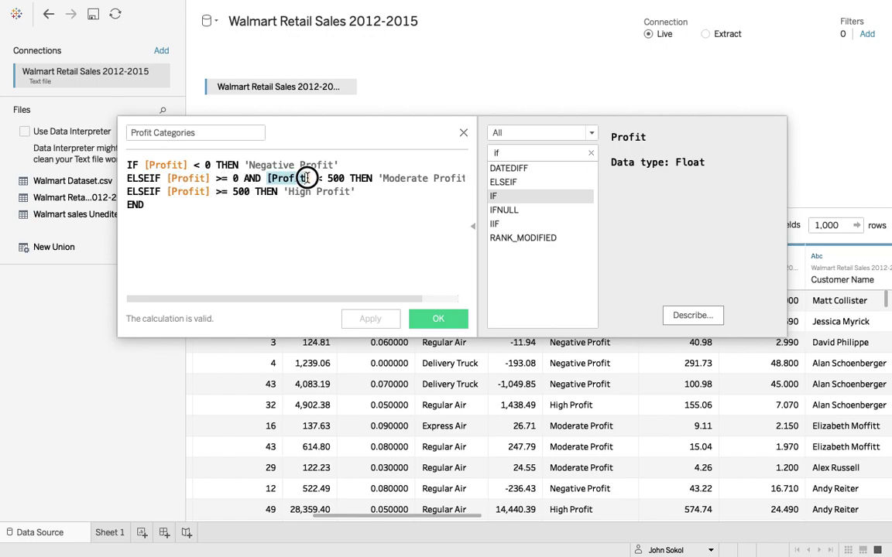
key("BackSpace")
key("BackSpace")
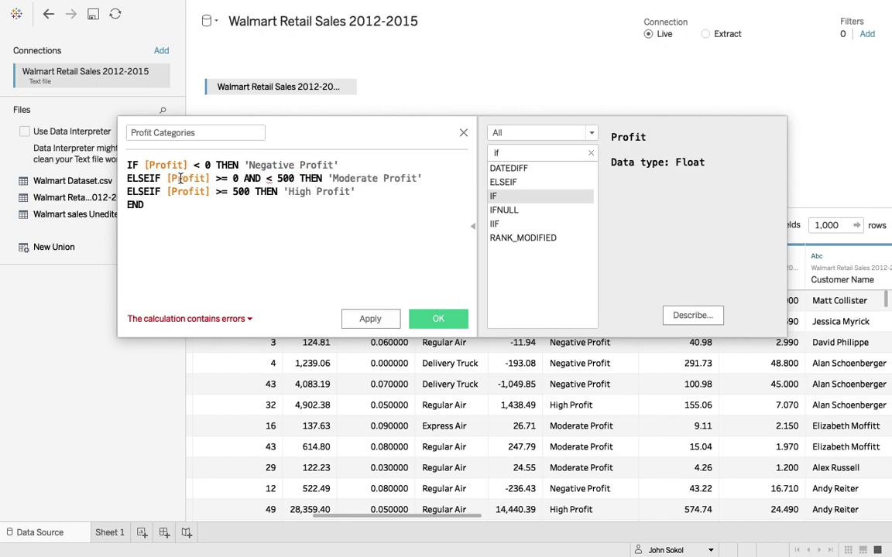
key("ctrl+v")
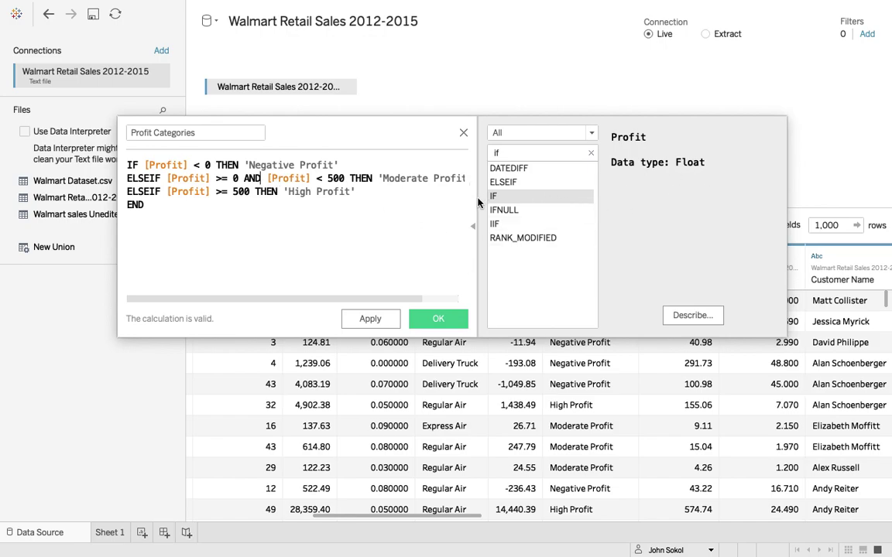
Step: Collapse the function reference and save the Profit Categories calculation
left_click(472, 226)
left_click(453, 318)
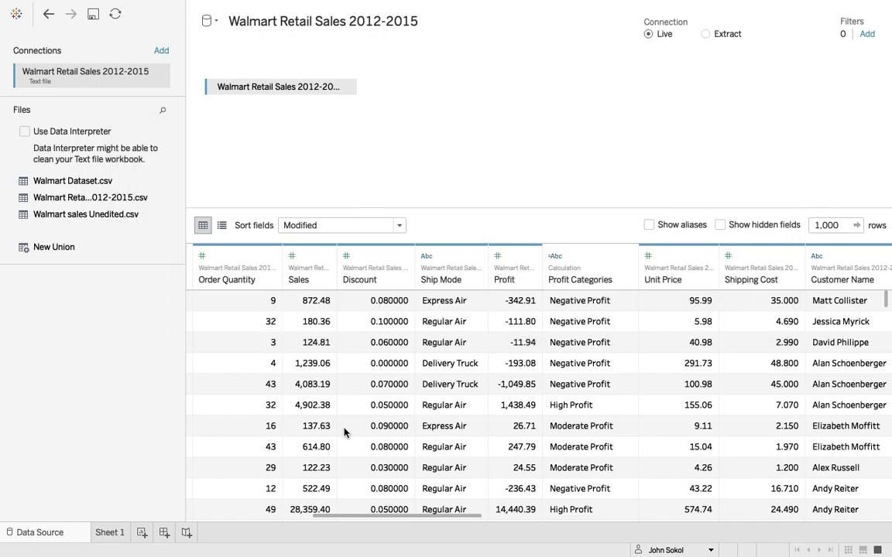
Step: Add a new blank worksheet to the workbook and keep it open with its field list
left_click(142, 533)
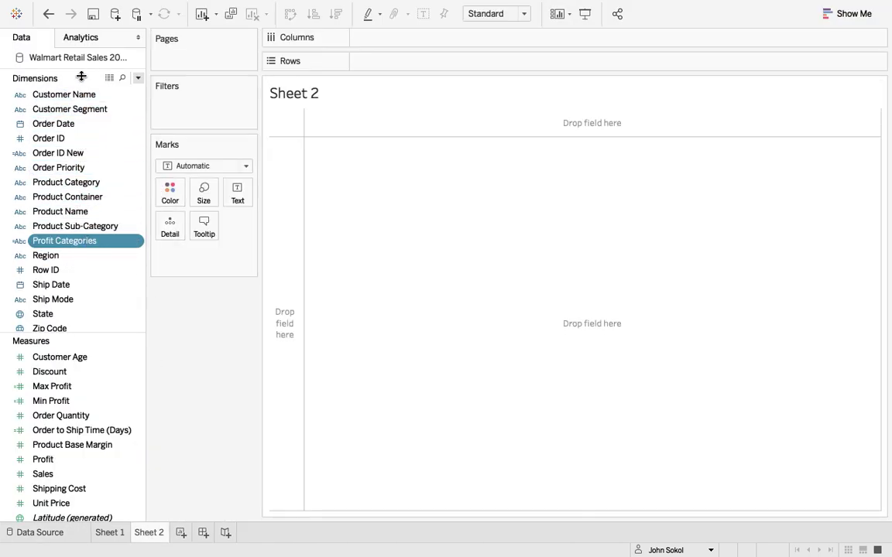
scroll(80, 151, "up", 1)
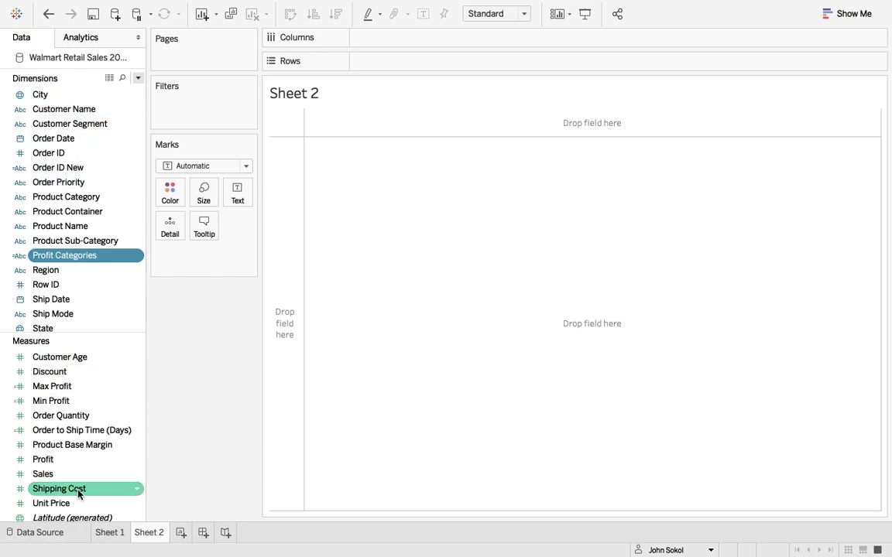
left_click(54, 538)
left_click(147, 534)
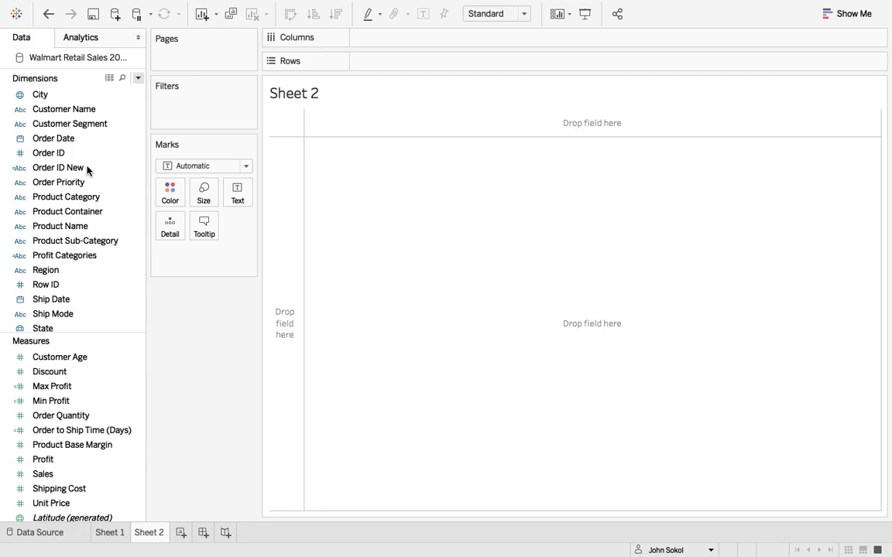
Step: Search the fields for "prof" and build a bar chart with Profit Categories on Columns and Profit on Rows
left_click(123, 78)
type("prof")
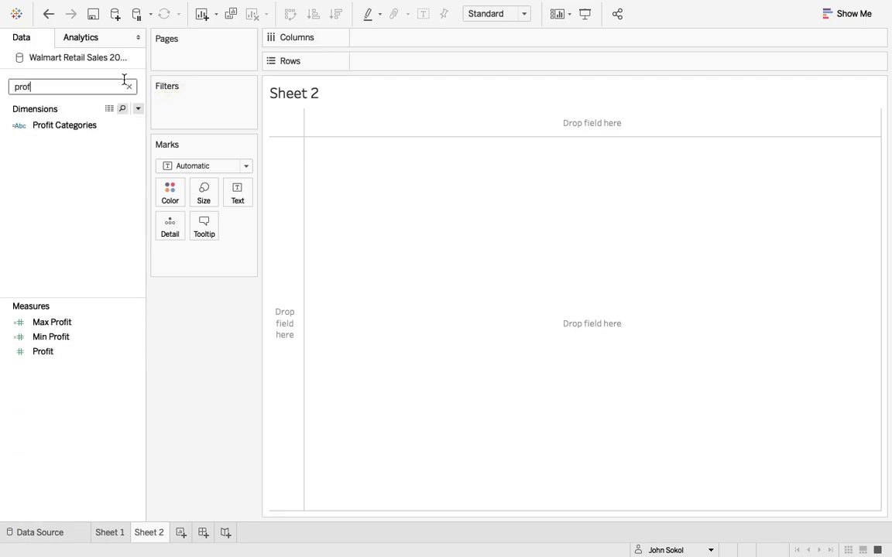
left_click_drag(87, 128, 424, 43)
left_click(56, 341)
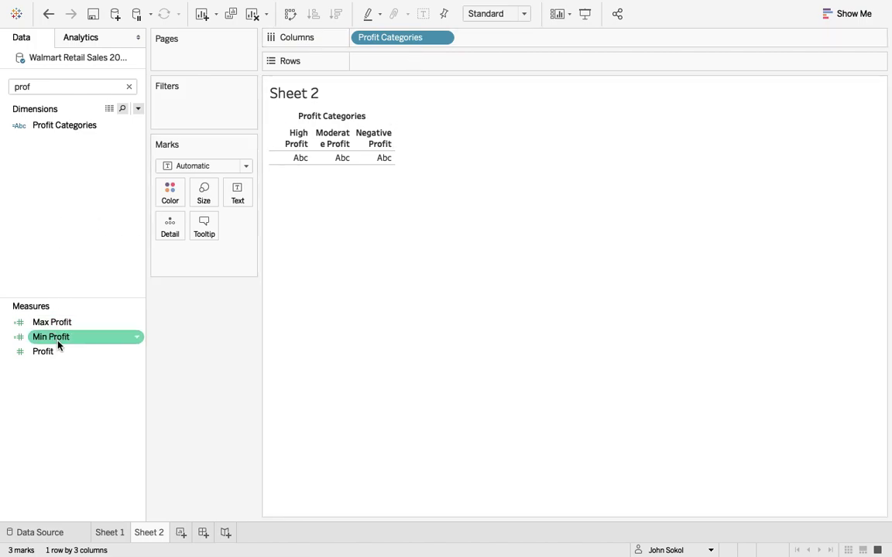
left_click(57, 354)
left_click_drag(56, 358, 420, 70)
Step: Clear the "prof" field search to list all dimensions and measures
mouse_move(442, 408)
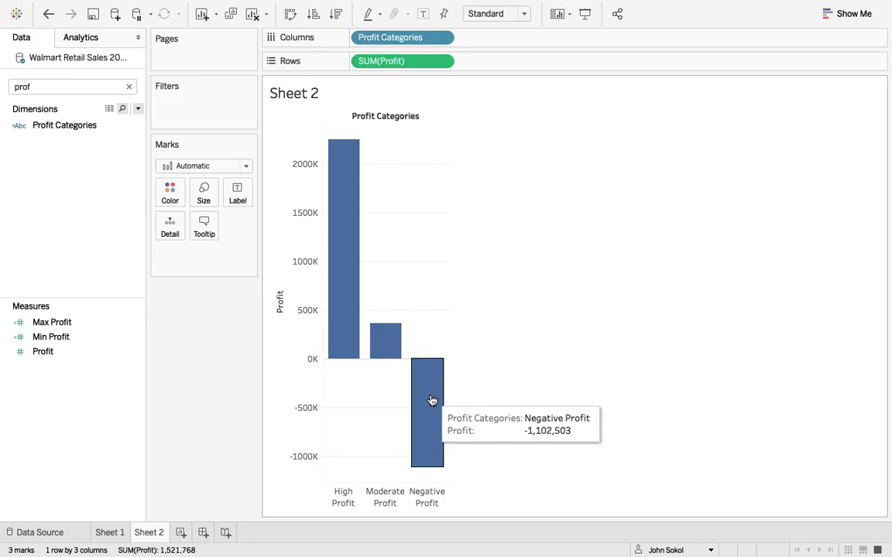
mouse_move(394, 354)
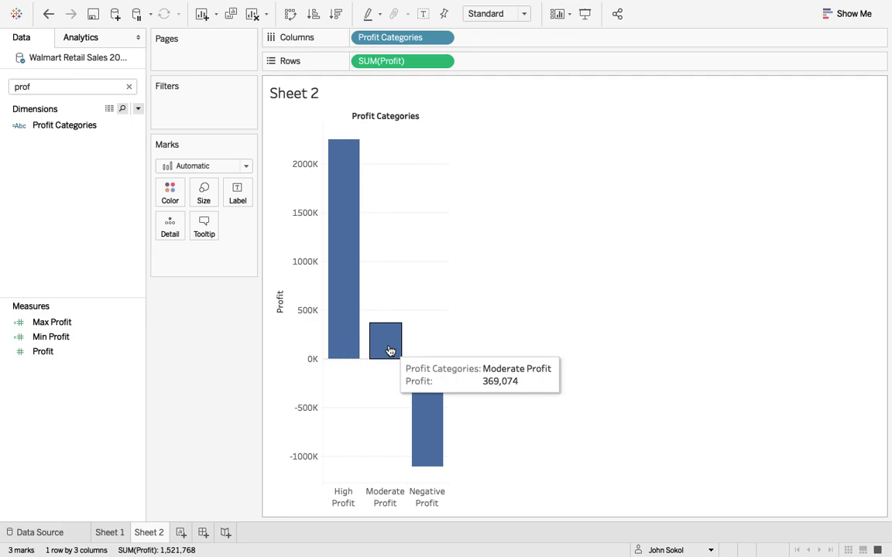
mouse_move(341, 298)
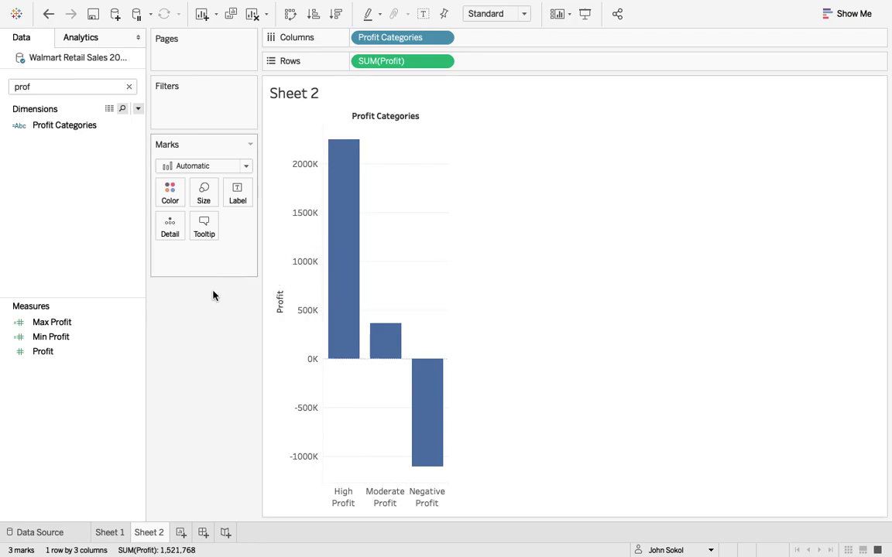
left_click(129, 86)
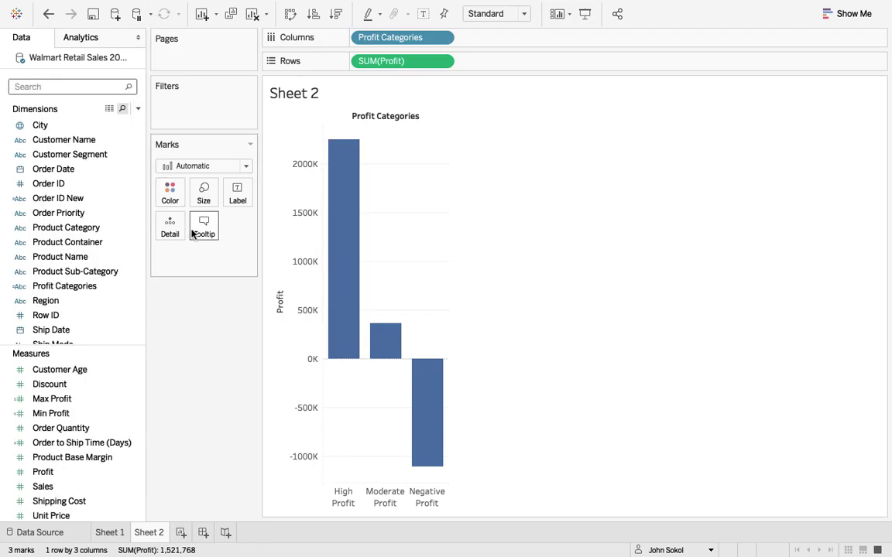
left_click(176, 256)
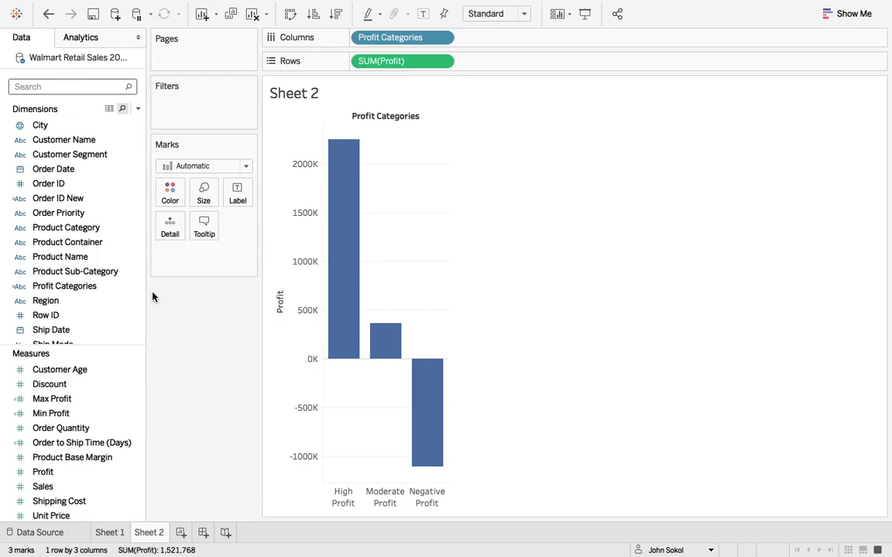
key("ctrl+Left")
key("ctrl+Left")
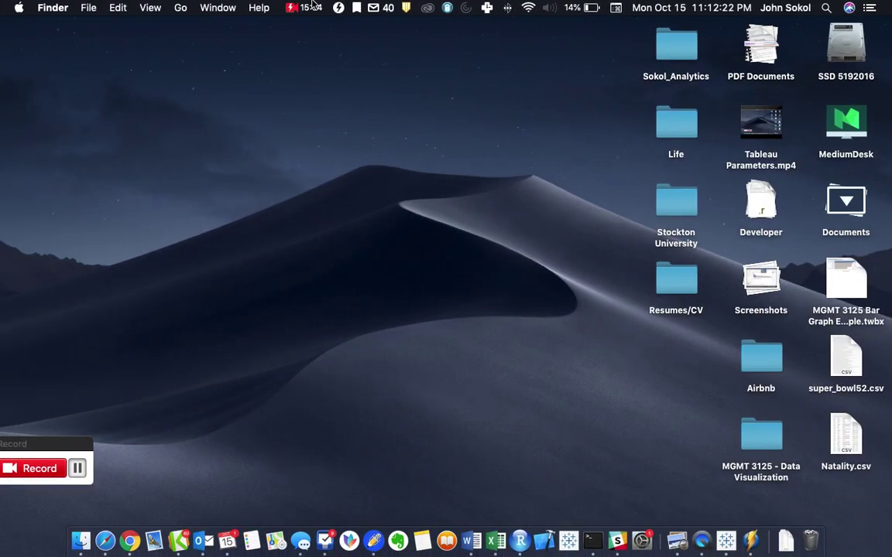